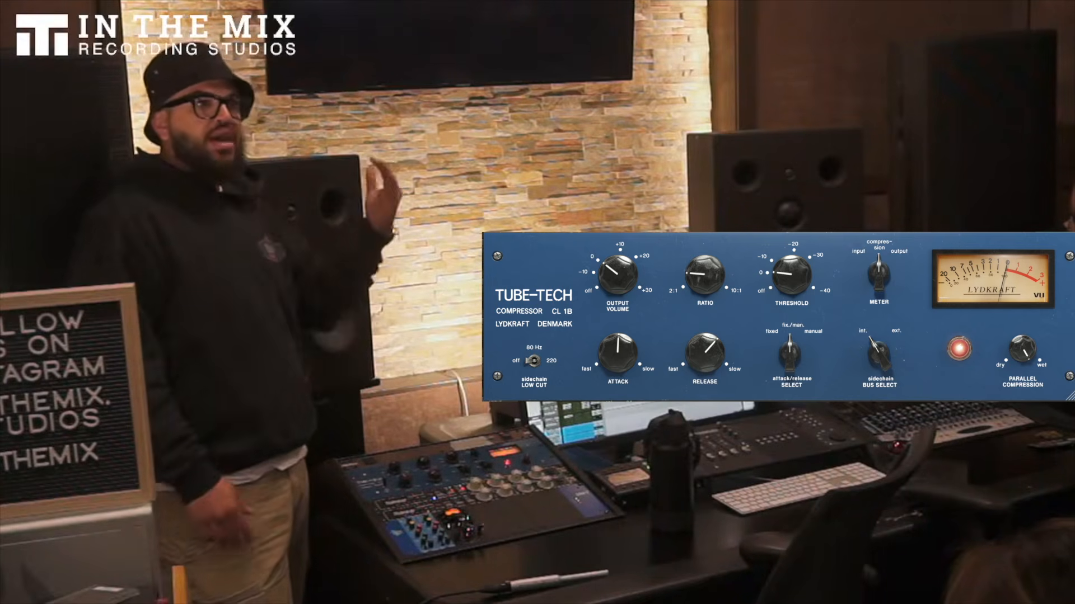
{"action": "left_click_drag", "start_coordinate": [708, 287], "coordinate": [710, 301]}
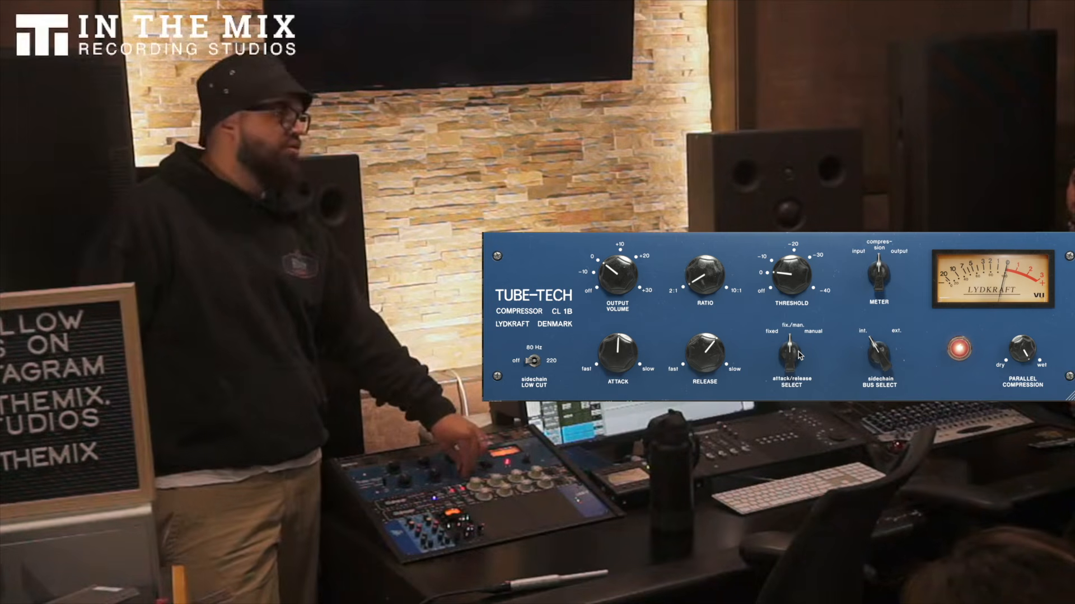
{"action": "left_click_drag", "start_coordinate": [800, 355], "coordinate": [801, 352]}
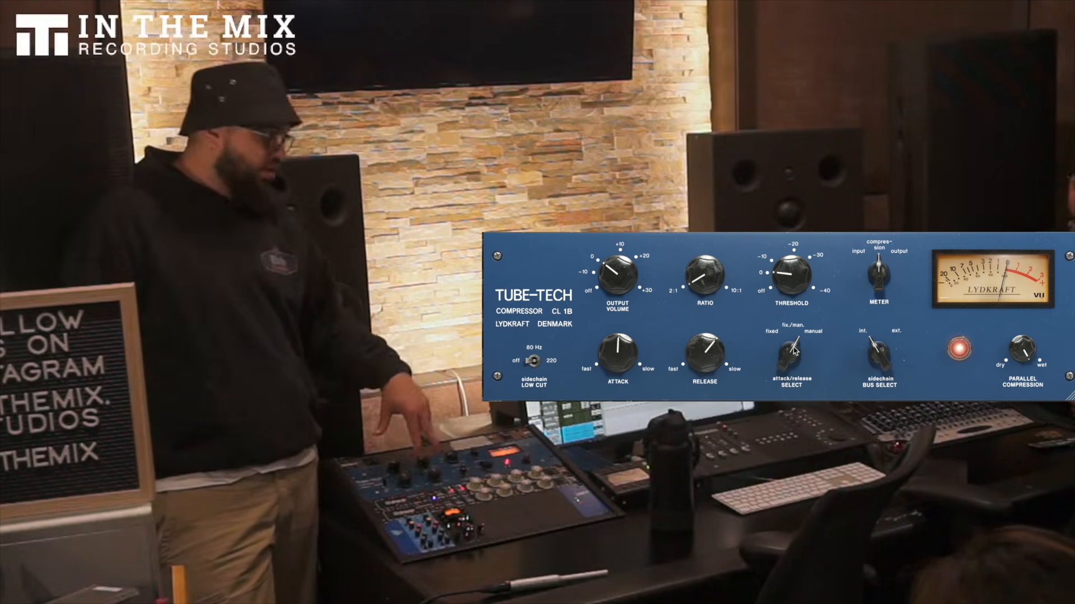
{"action": "left_click_drag", "start_coordinate": [794, 357], "coordinate": [792, 362]}
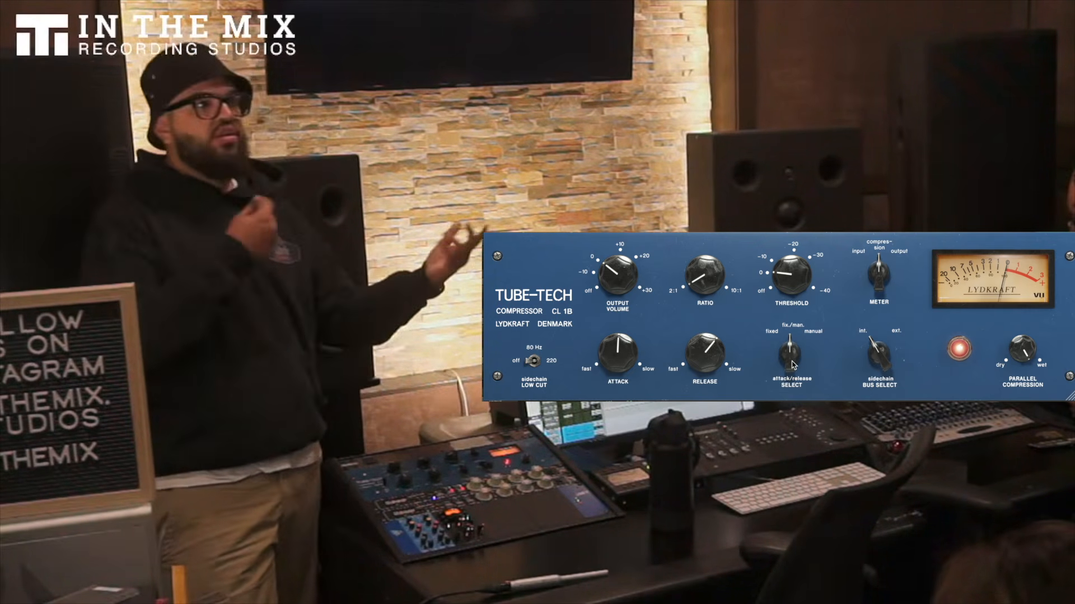
{"action": "left_click_drag", "start_coordinate": [792, 363], "coordinate": [797, 364]}
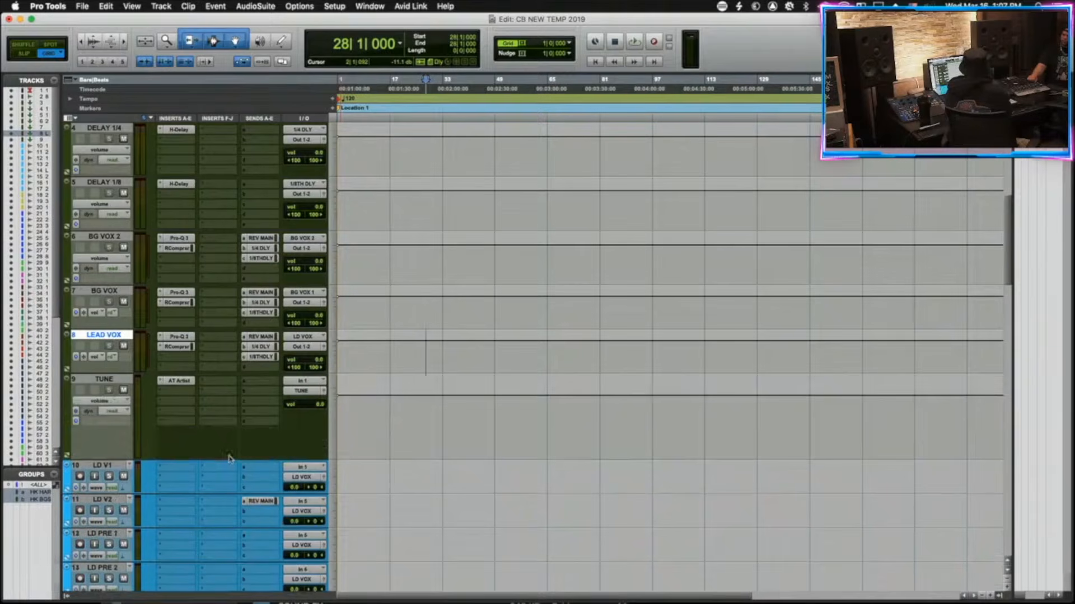
Make the TUNE track slightly taller and place the edit cursor at bar 15 on it.
{"action": "left_click_drag", "start_coordinate": [228, 457], "coordinate": [228, 469]}
{"action": "left_click", "coordinate": [382, 444]}
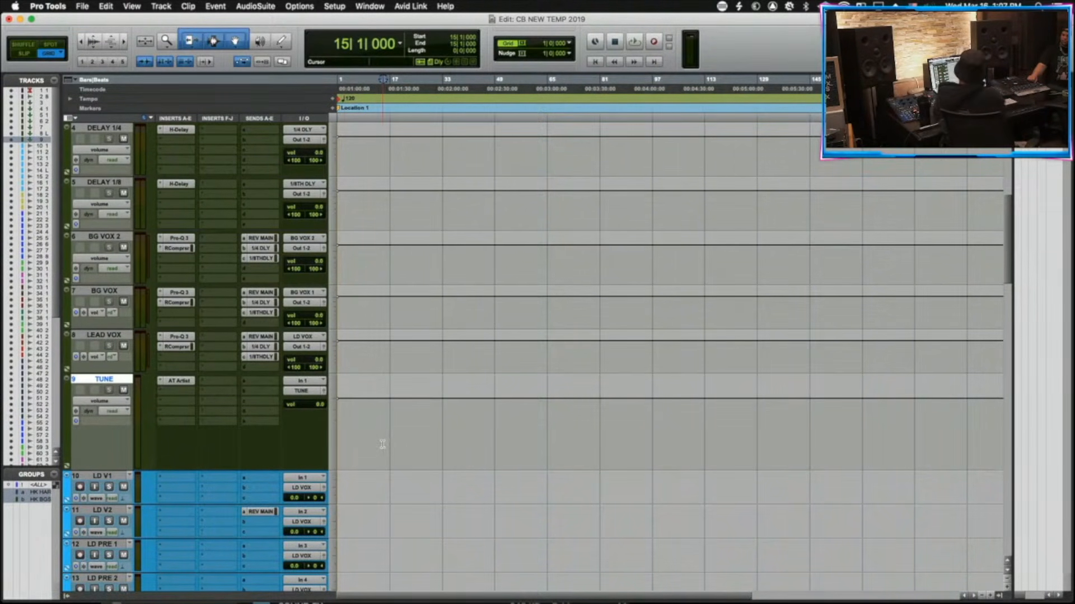
Inspect the TUNE track's input assignment and its Auto-Tune Artist insert, closing both again.
{"action": "left_click", "coordinate": [302, 380]}
{"action": "left_click", "coordinate": [507, 394]}
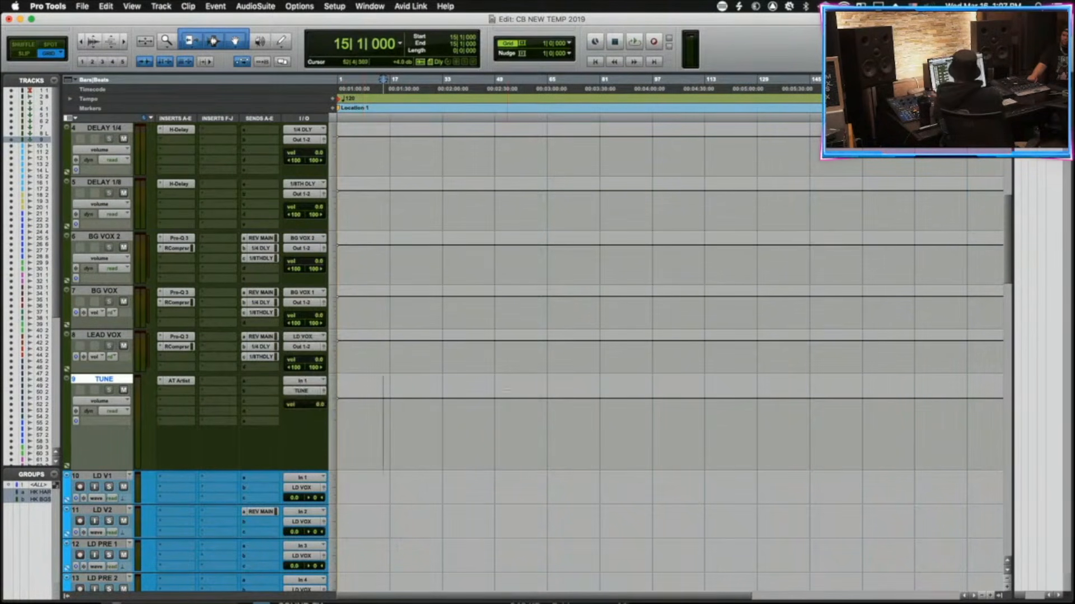
{"action": "left_click", "coordinate": [178, 381]}
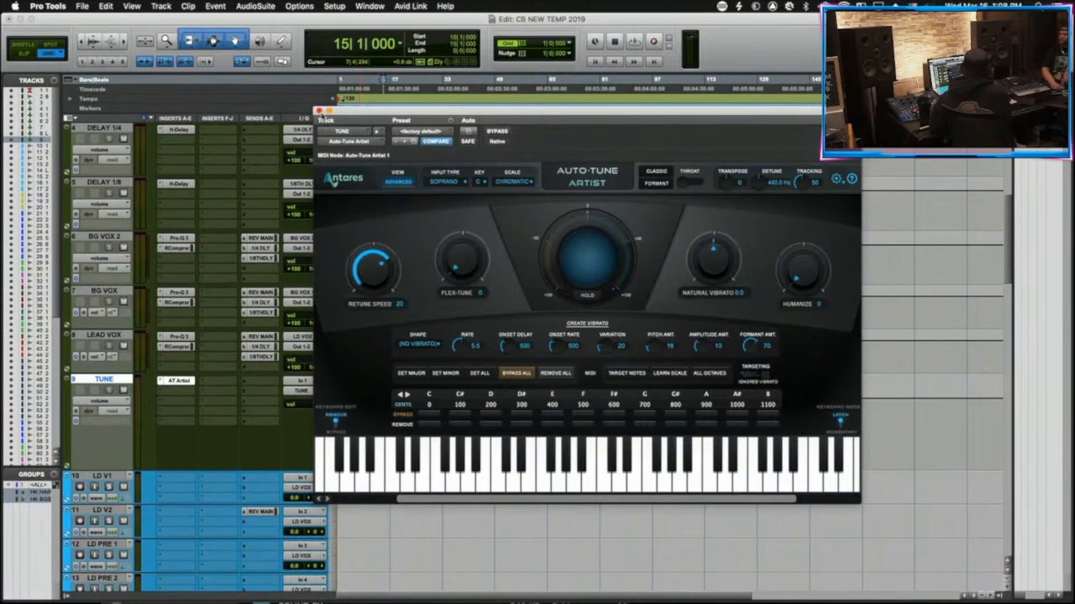
{"action": "left_click", "coordinate": [319, 111]}
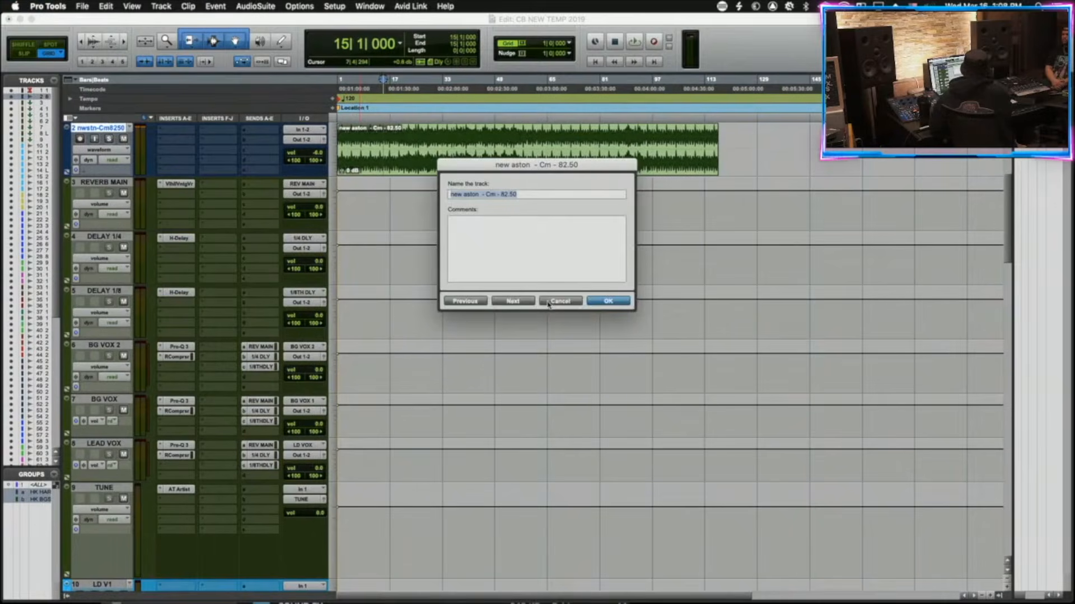
Dismiss the track naming dialog and move the nwstn-Cm8250 track between TUNE and LD V1.
{"action": "left_click", "coordinate": [560, 301]}
{"action": "left_click_drag", "start_coordinate": [98, 134], "coordinate": [70, 582]}
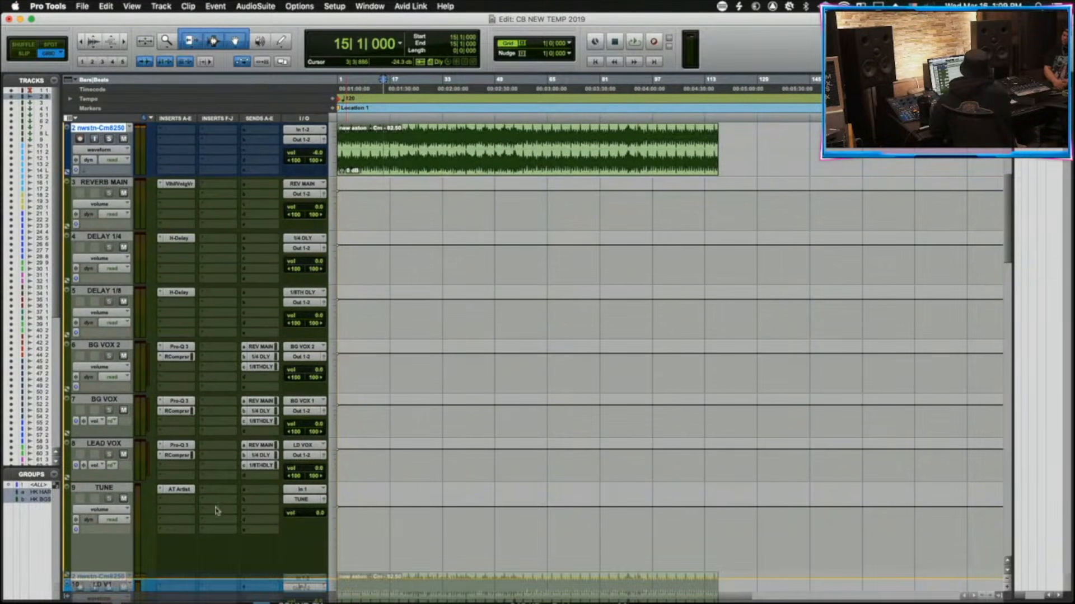
{"action": "left_click_drag", "start_coordinate": [216, 521], "coordinate": [181, 550]}
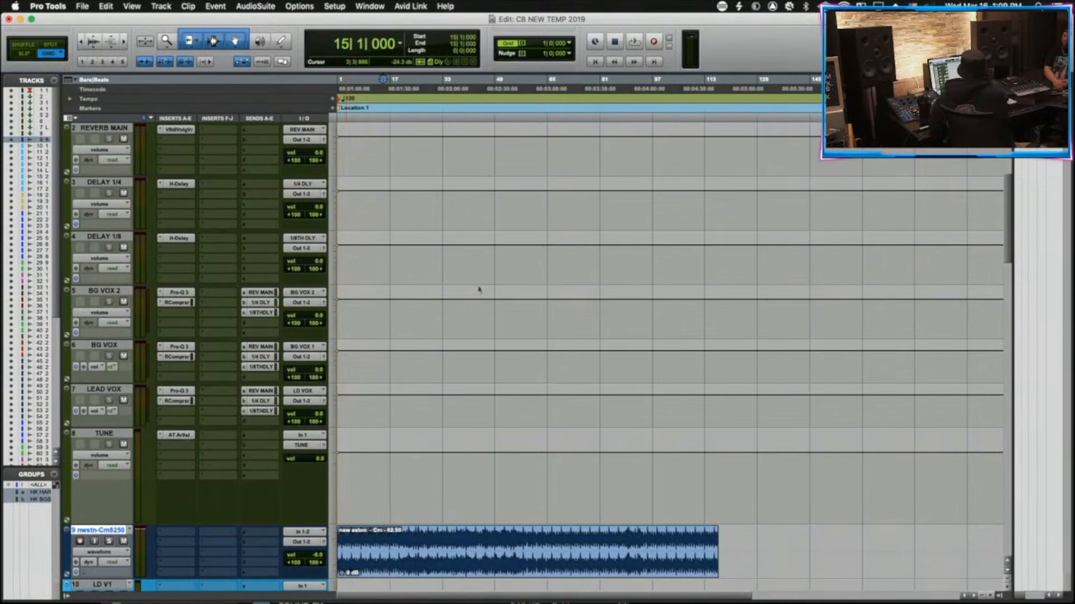
View the Auto-Tune Artist insert on the TUNE track and look over the yellow record tracks.
{"action": "left_click", "coordinate": [178, 435]}
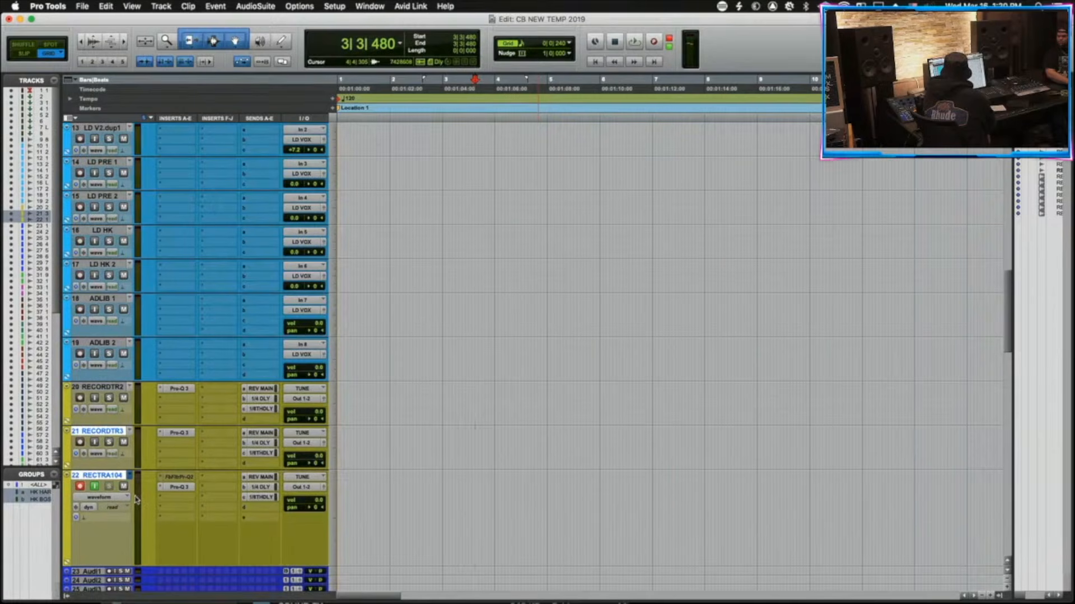
{"action": "scroll", "coordinate": [136, 500], "scroll_direction": "up", "scroll_amount": 1}
{"action": "scroll", "coordinate": [143, 504], "scroll_direction": "down", "scroll_amount": 1}
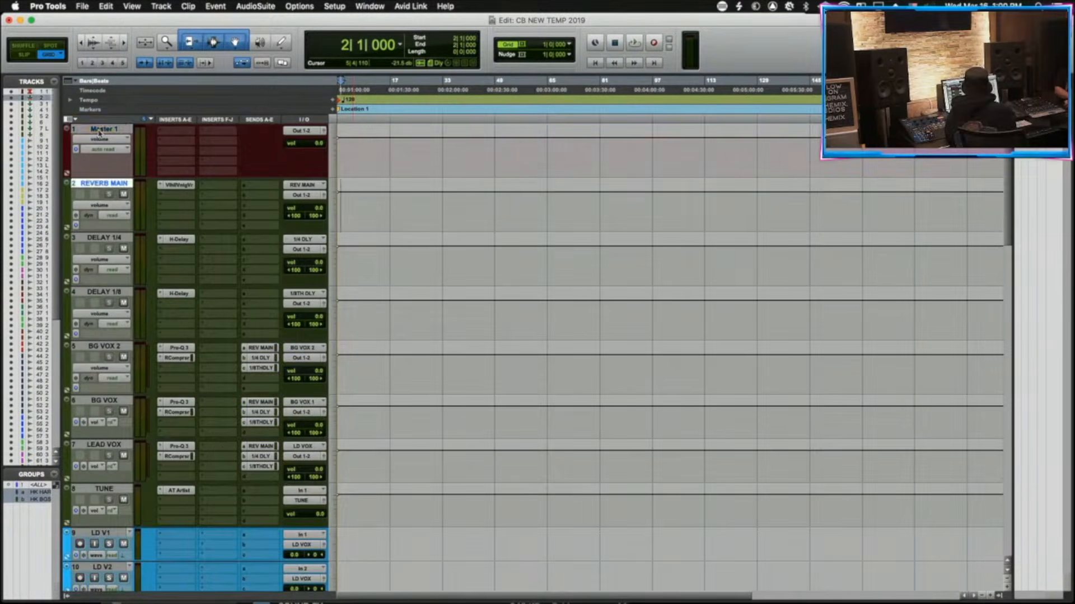
Increase the height of the Master 1 track to enlarge its level meter.
{"action": "left_click", "coordinate": [99, 133]}
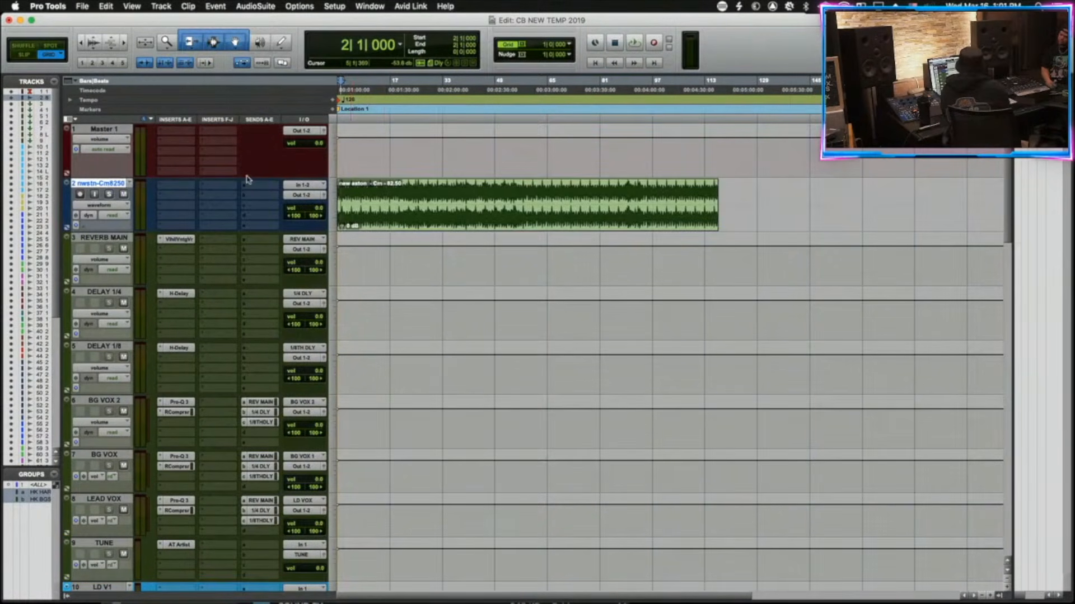
{"action": "left_click_drag", "start_coordinate": [246, 178], "coordinate": [241, 266]}
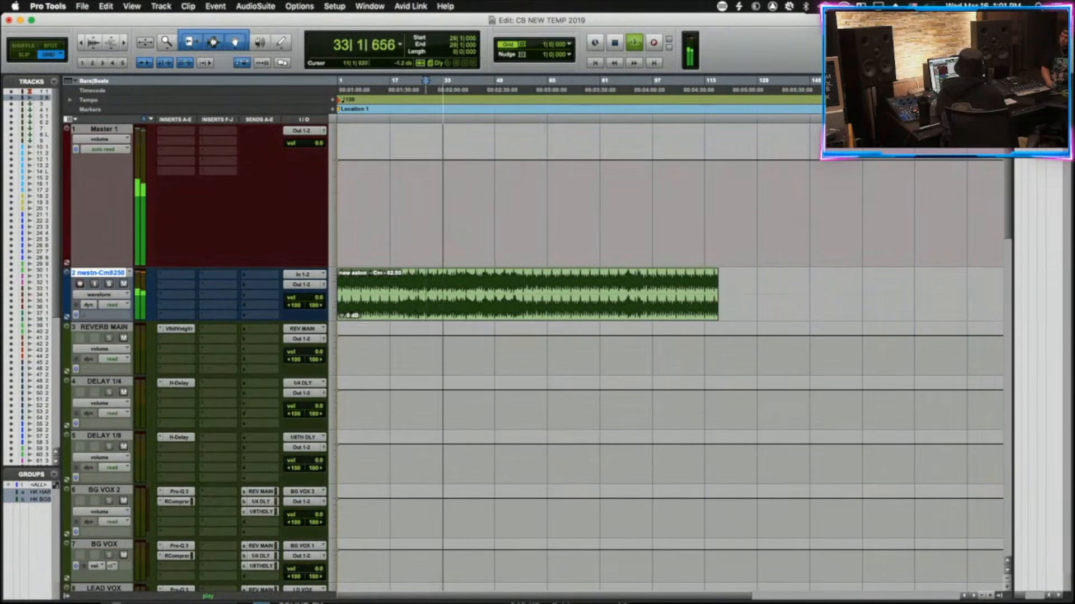
Lower the nwstn-Cm8250 beat track's volume to -6.0 dB during playback.
{"action": "left_click", "coordinate": [317, 298]}
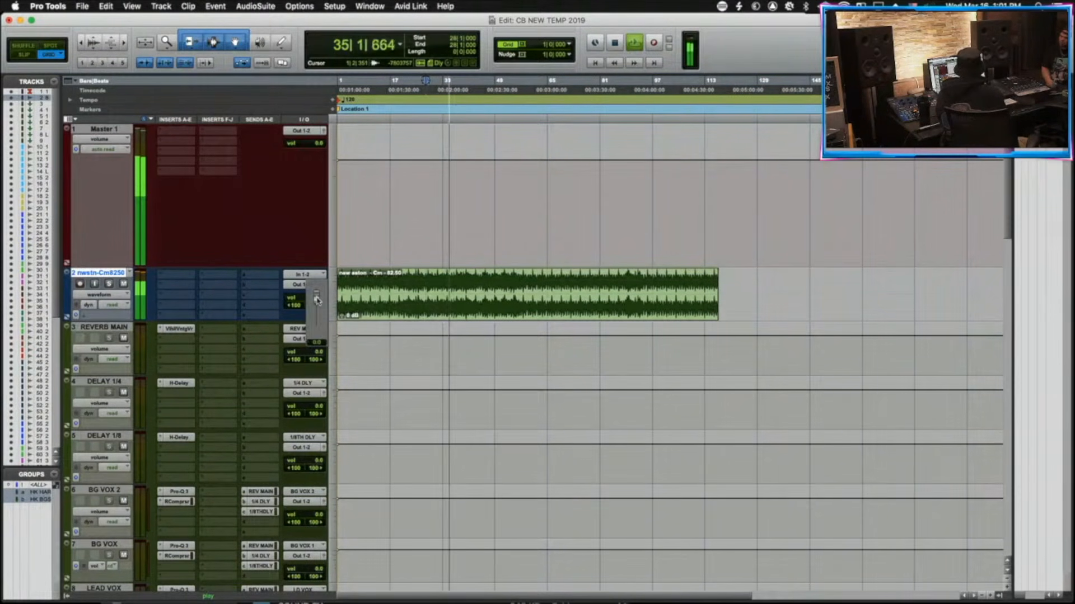
{"action": "left_click_drag", "start_coordinate": [318, 298], "coordinate": [317, 302]}
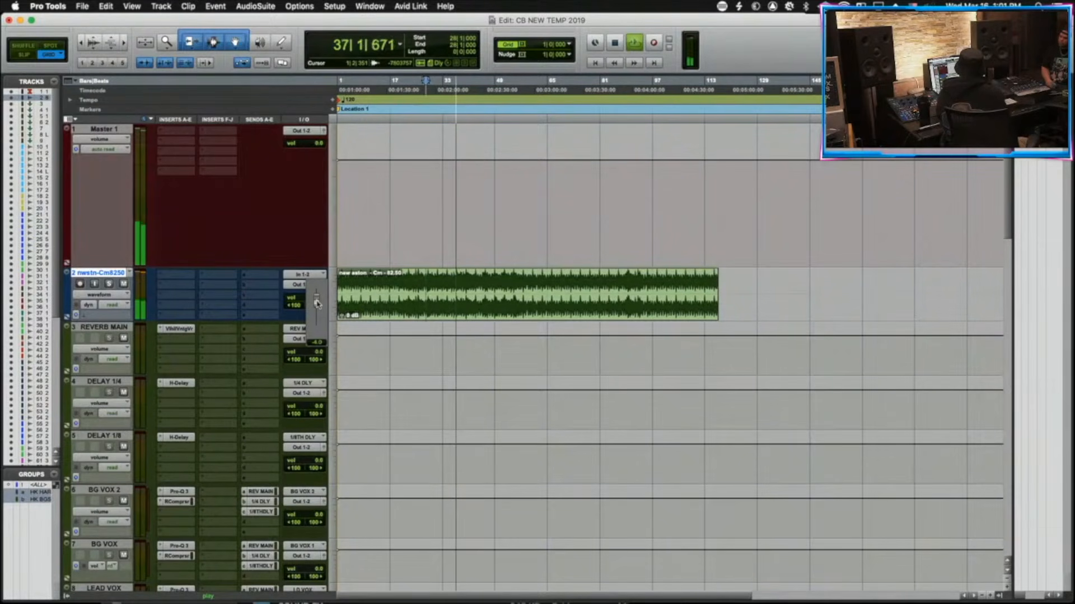
{"action": "left_click_drag", "start_coordinate": [317, 303], "coordinate": [317, 304]}
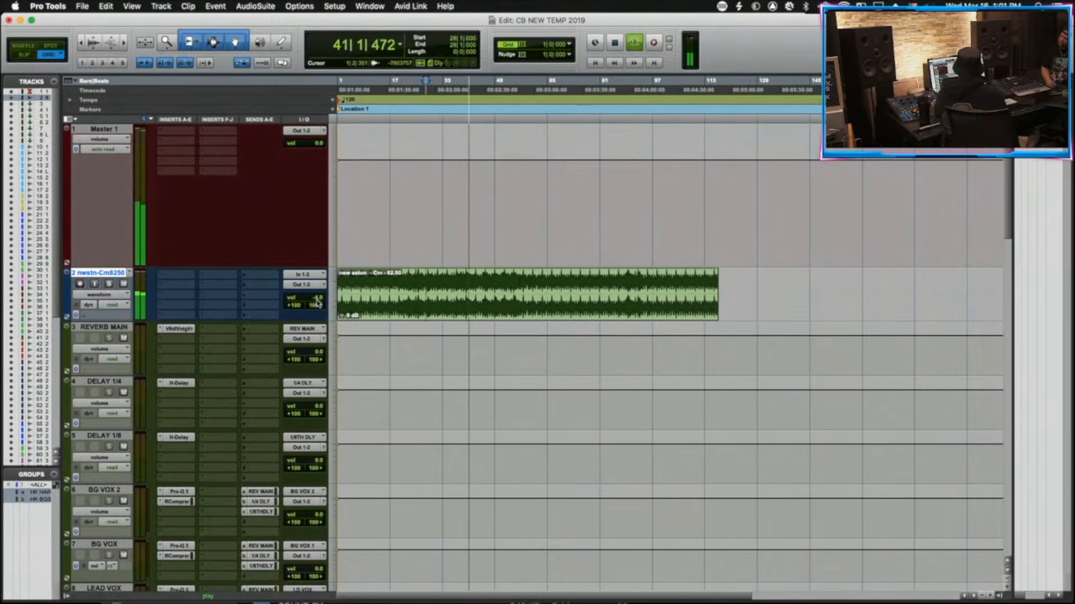
{"action": "left_click", "coordinate": [317, 303]}
{"action": "left_click", "coordinate": [317, 302]}
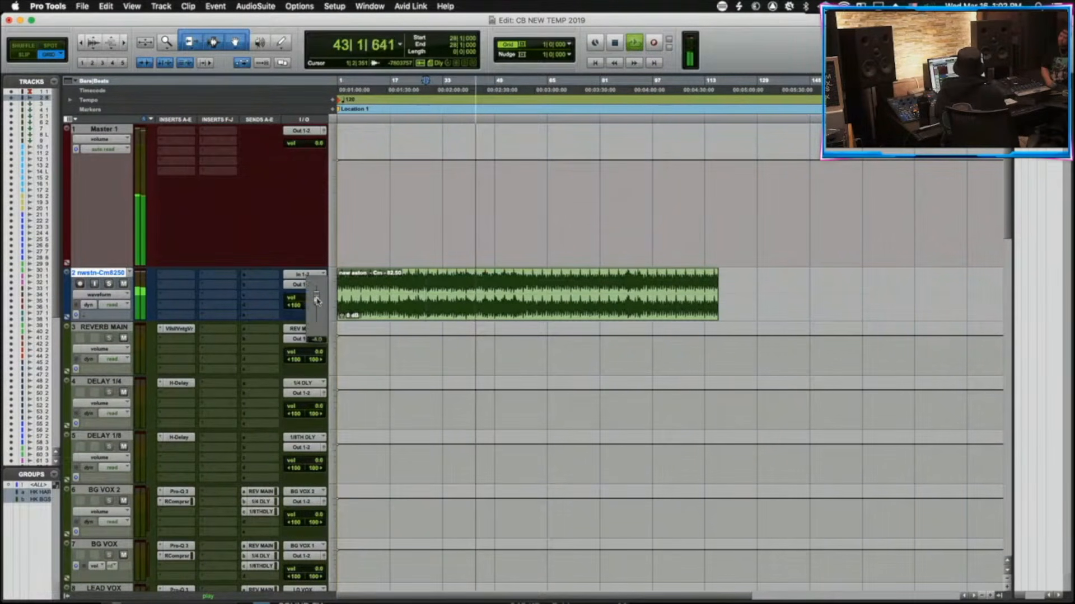
{"action": "scroll", "coordinate": [358, 325], "scroll_direction": "down", "scroll_amount": 10}
{"action": "scroll", "coordinate": [352, 330], "scroll_direction": "up", "scroll_amount": 10}
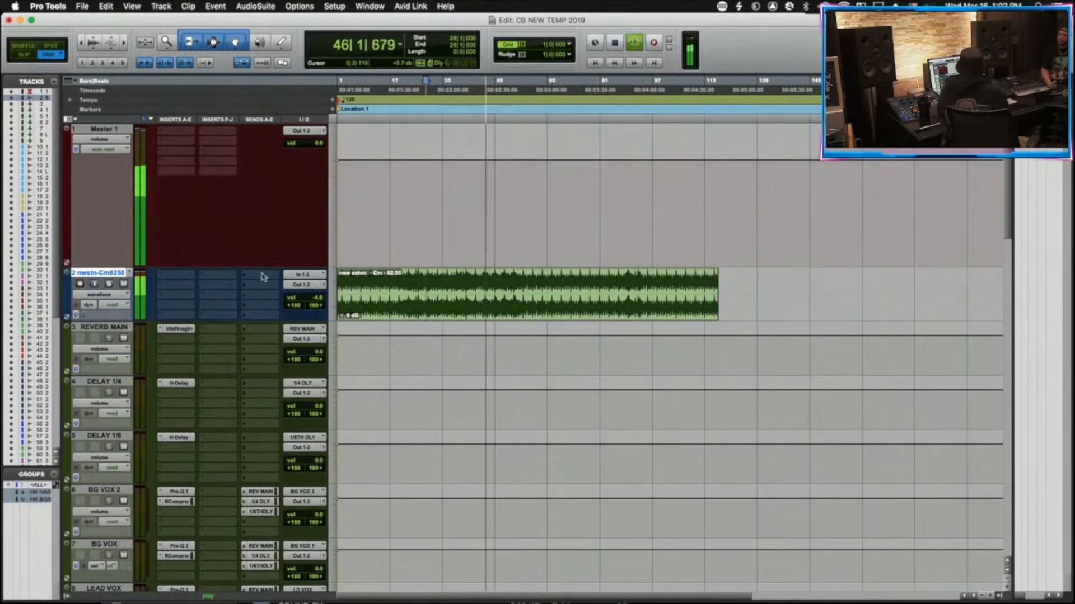
{"action": "left_click", "coordinate": [315, 299]}
{"action": "left_click_drag", "start_coordinate": [315, 299], "coordinate": [314, 305]}
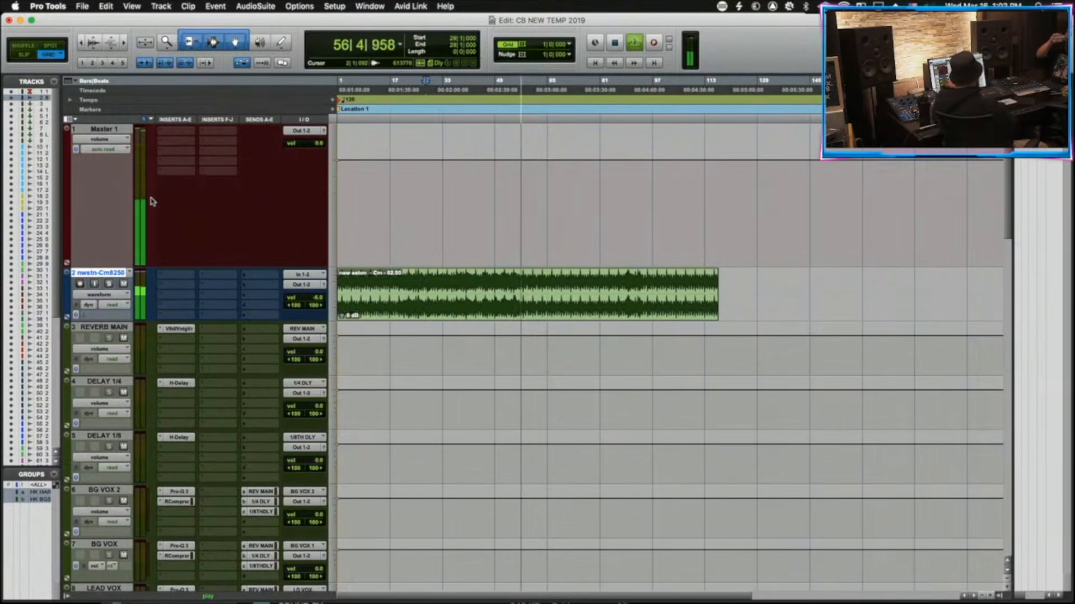
Look through the session's lower tracks and check the input options of the nwstn-Cm8250 track.
{"action": "scroll", "coordinate": [252, 228], "scroll_direction": "down", "scroll_amount": 8}
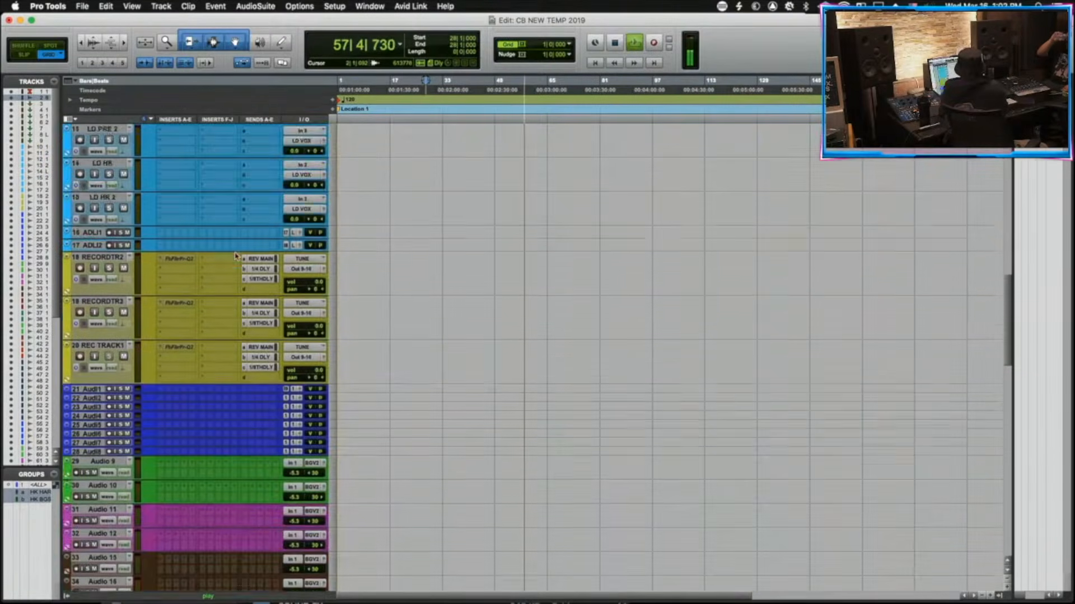
{"action": "scroll", "coordinate": [234, 255], "scroll_direction": "down", "scroll_amount": 5}
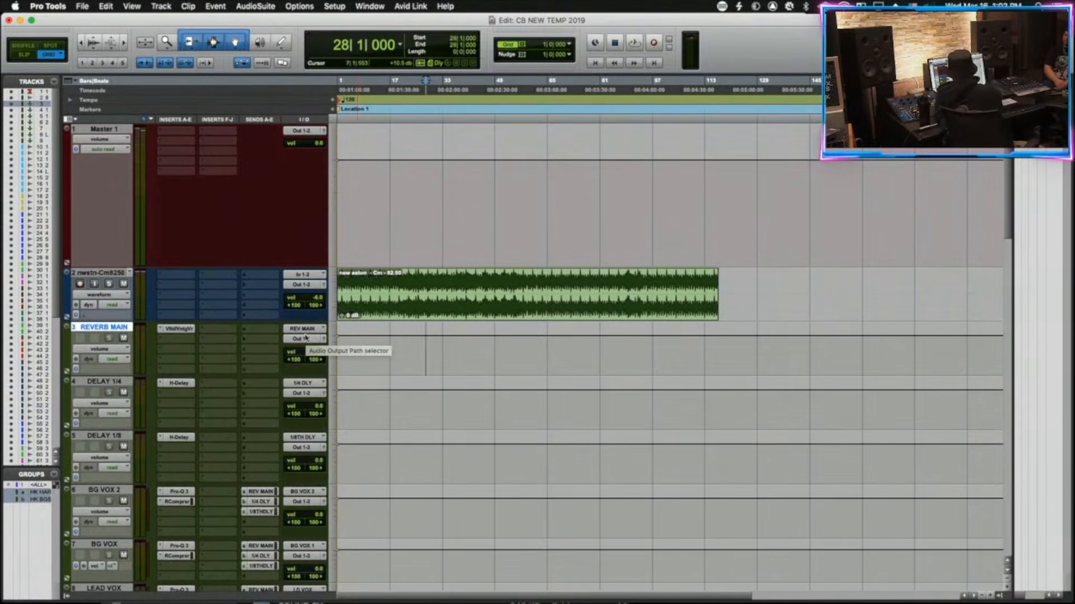
{"action": "left_click", "coordinate": [303, 274]}
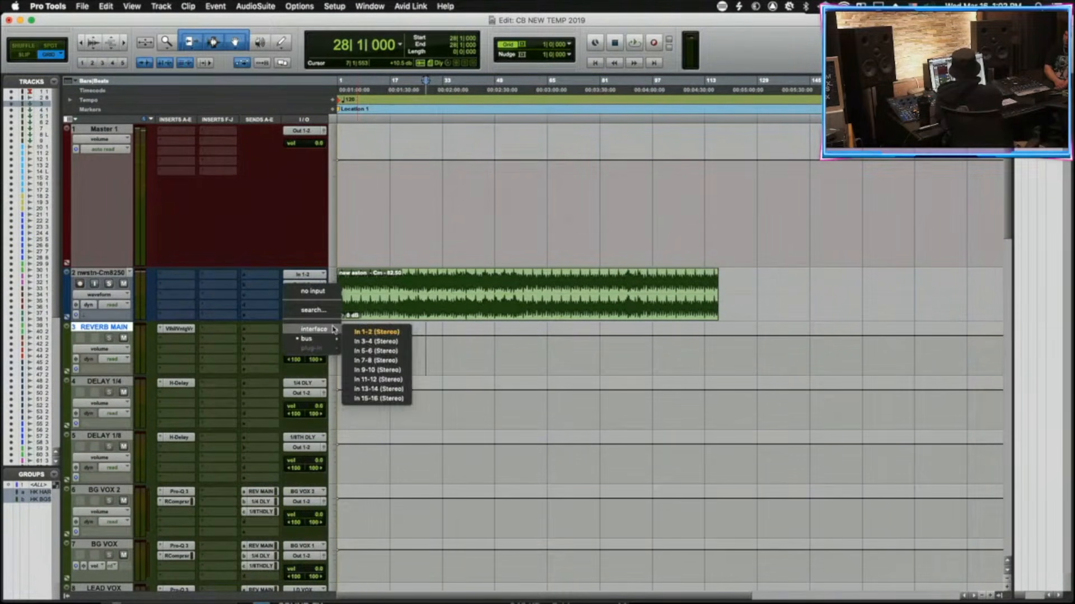
{"action": "left_click", "coordinate": [195, 320]}
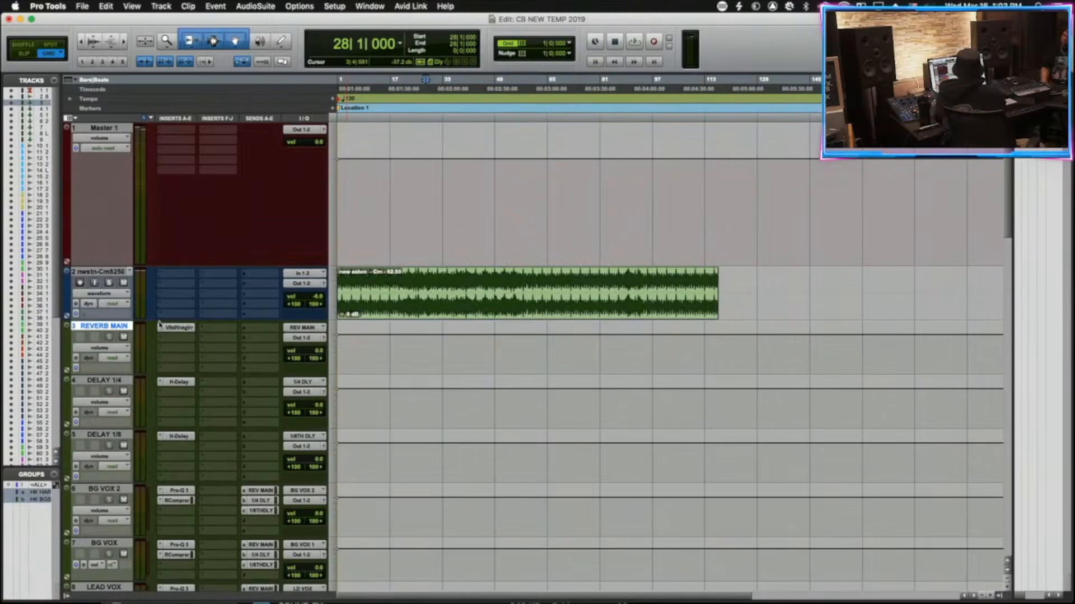
Set the decay to 2.46 s in the ValhallaVintageVerb insert on the REVERB MAIN track and close the plug-in.
{"action": "left_click", "coordinate": [177, 328]}
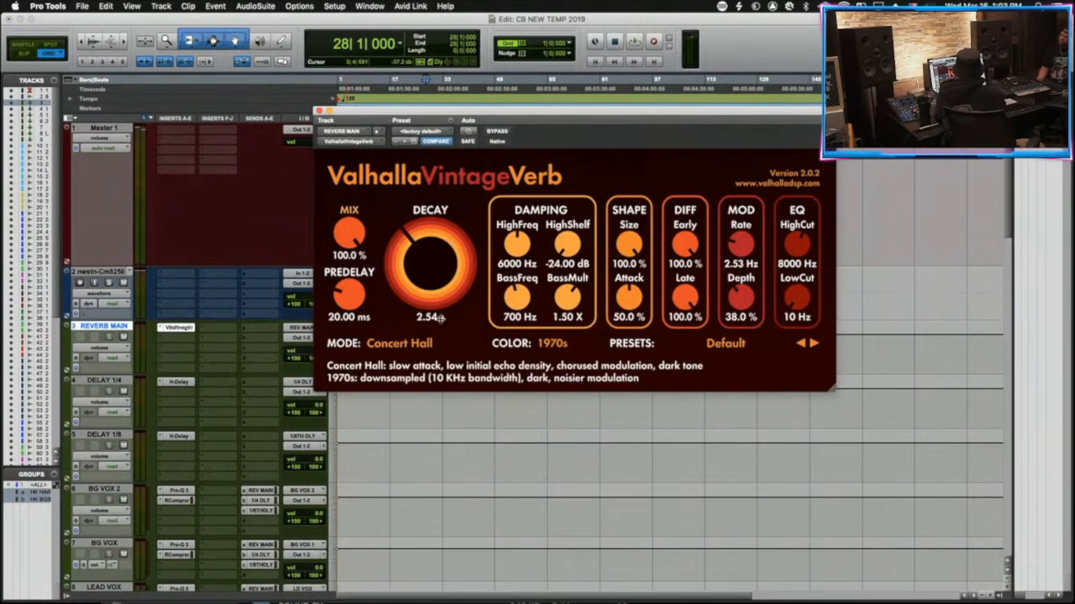
{"action": "left_click", "coordinate": [449, 134]}
{"action": "left_click", "coordinate": [449, 134]}
{"action": "left_click_drag", "start_coordinate": [427, 255], "coordinate": [428, 263]}
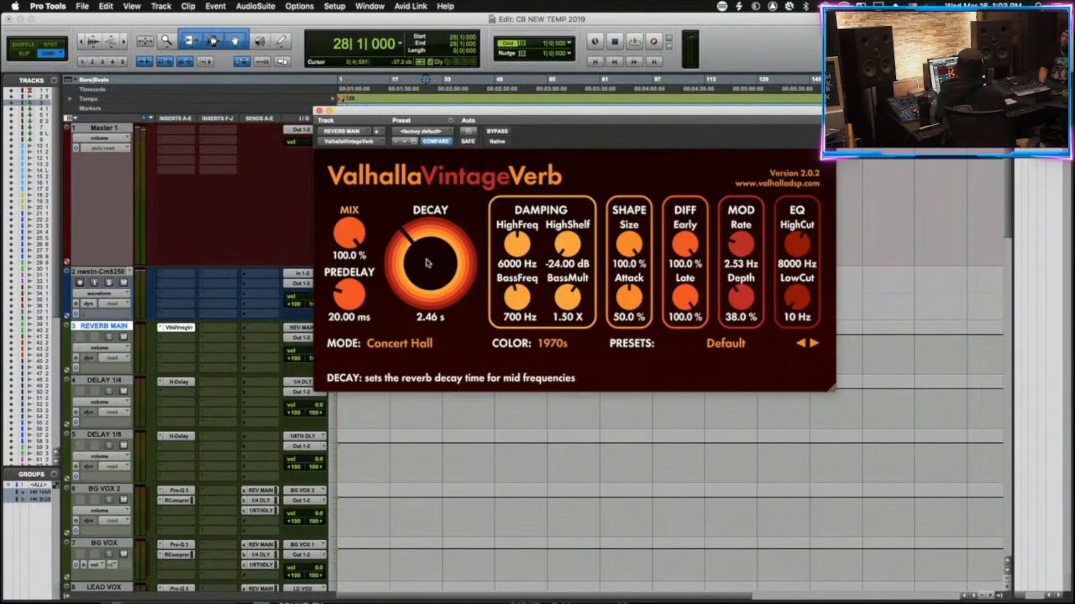
{"action": "left_click", "coordinate": [319, 110]}
Examine the high-pass and low-pass filters of the H-Delay insert on the DELAY 1/4 track.
{"action": "left_click", "coordinate": [178, 382]}
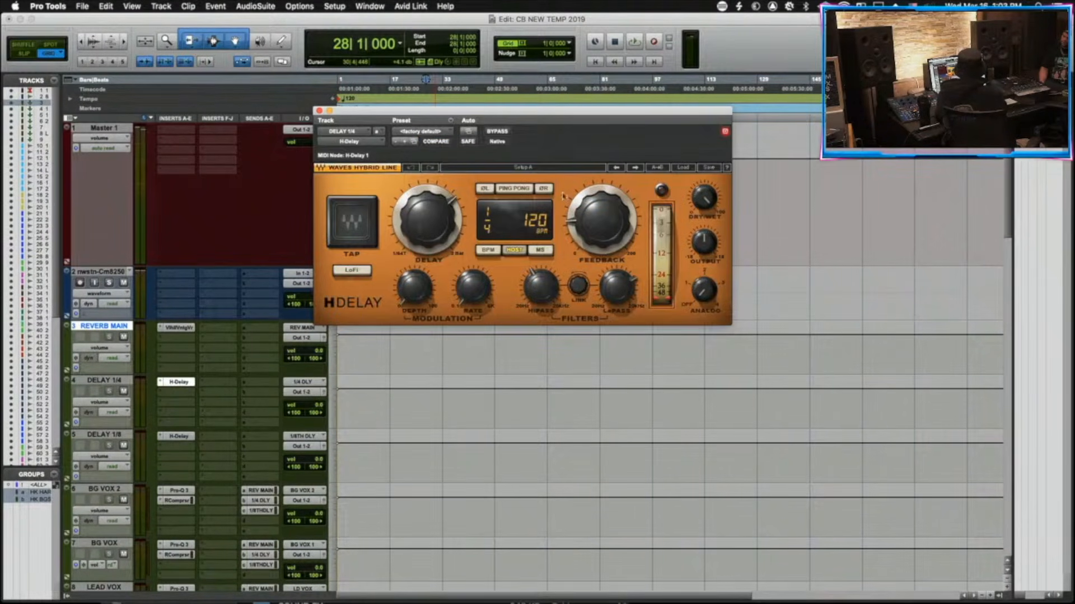
{"action": "mouse_move", "coordinate": [546, 292]}
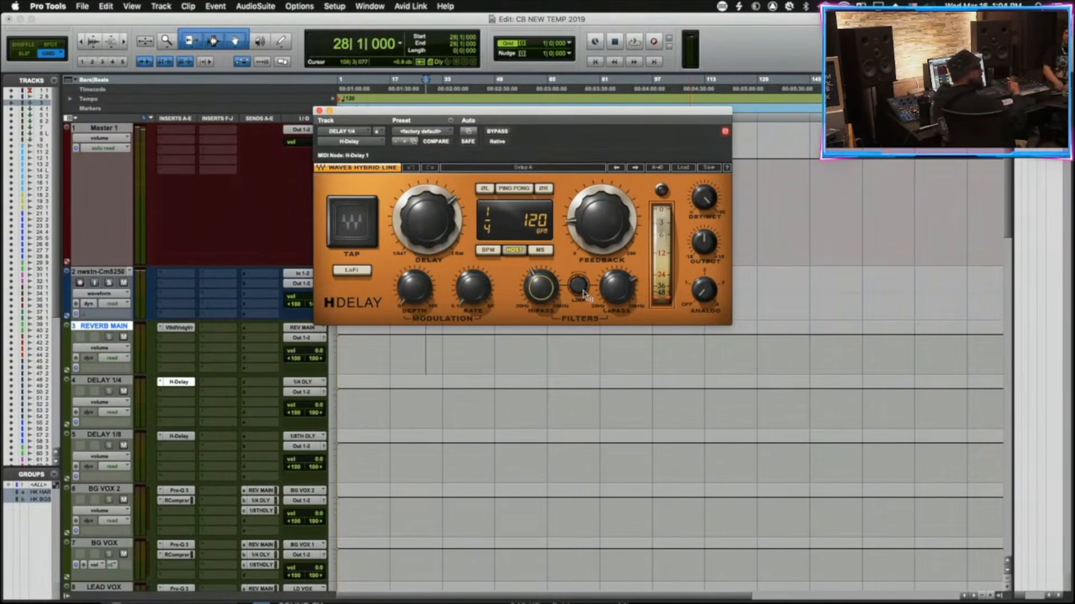
{"action": "left_click_drag", "start_coordinate": [539, 295], "coordinate": [538, 291]}
{"action": "left_click", "coordinate": [617, 286]}
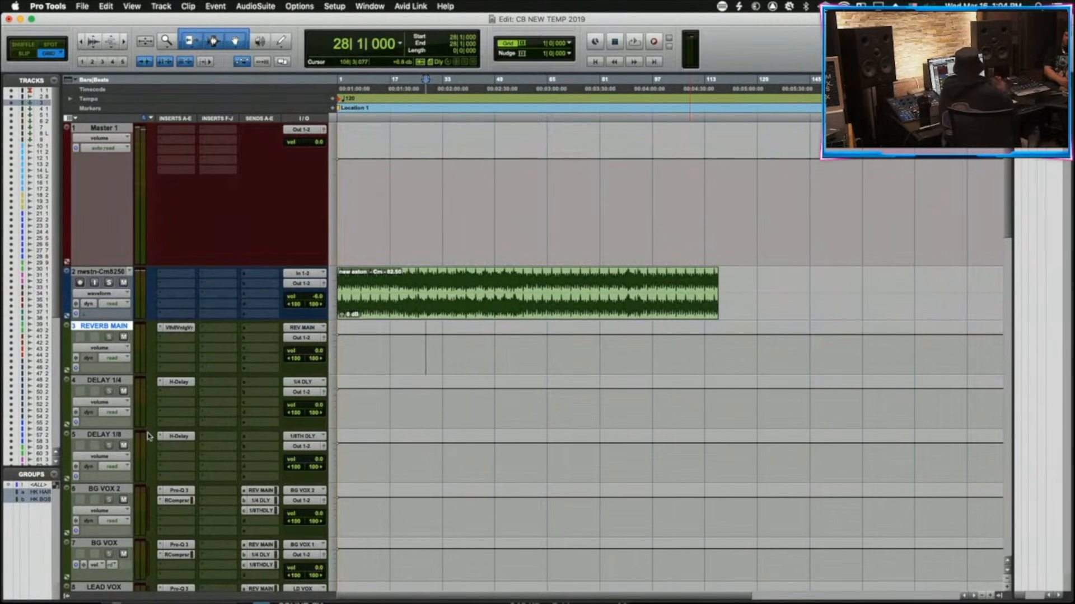
Select the DELAY 1/8 track and examine the ping-pong and filter settings of its H-Delay insert.
{"action": "left_click", "coordinate": [104, 435]}
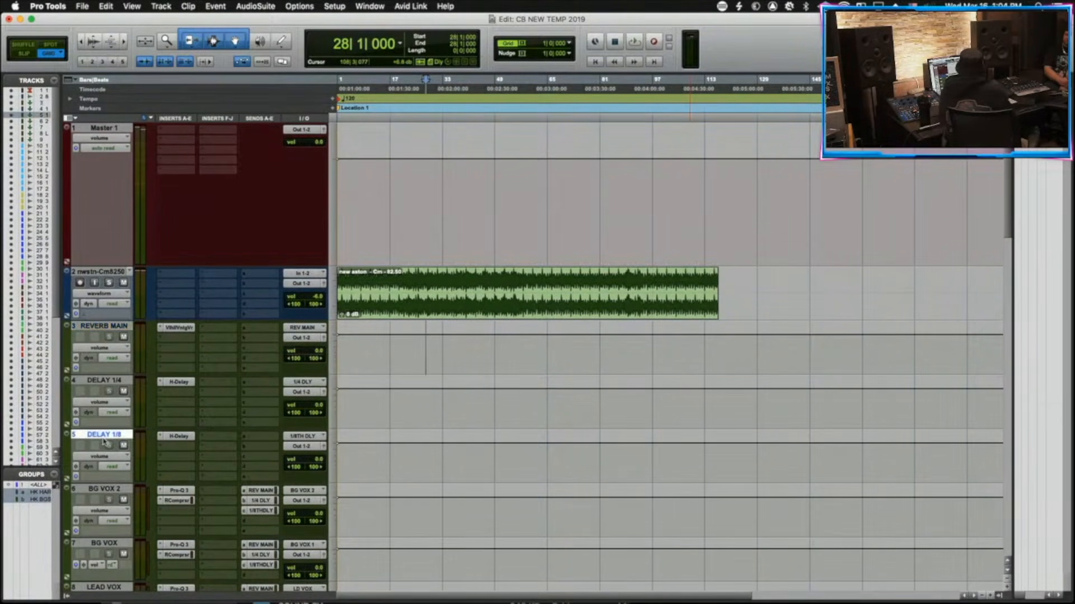
{"action": "scroll", "coordinate": [213, 434], "scroll_direction": "down", "scroll_amount": 5}
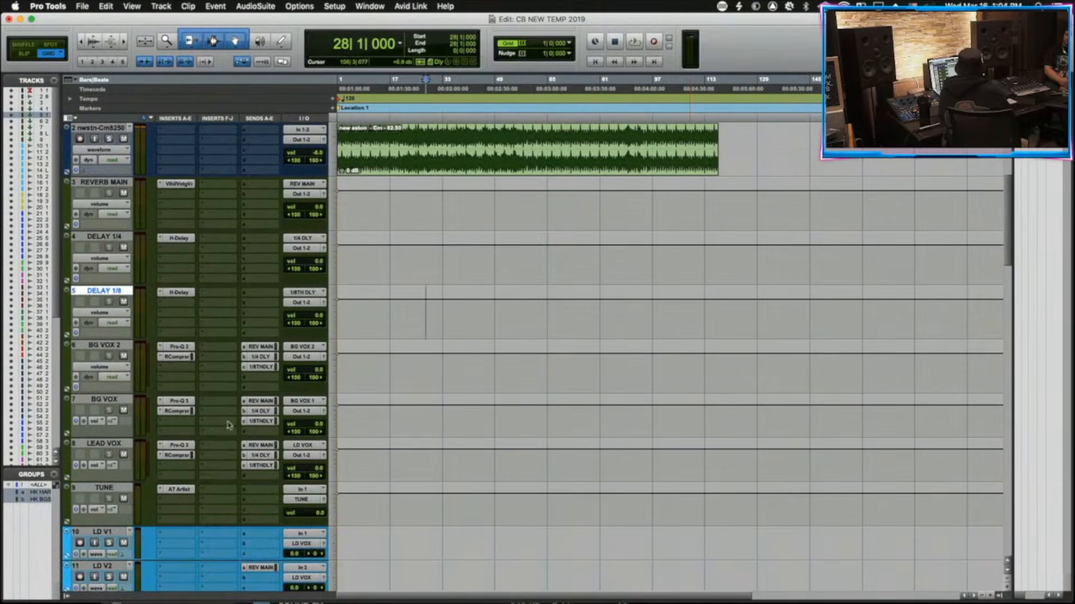
{"action": "scroll", "coordinate": [260, 419], "scroll_direction": "up", "scroll_amount": 5}
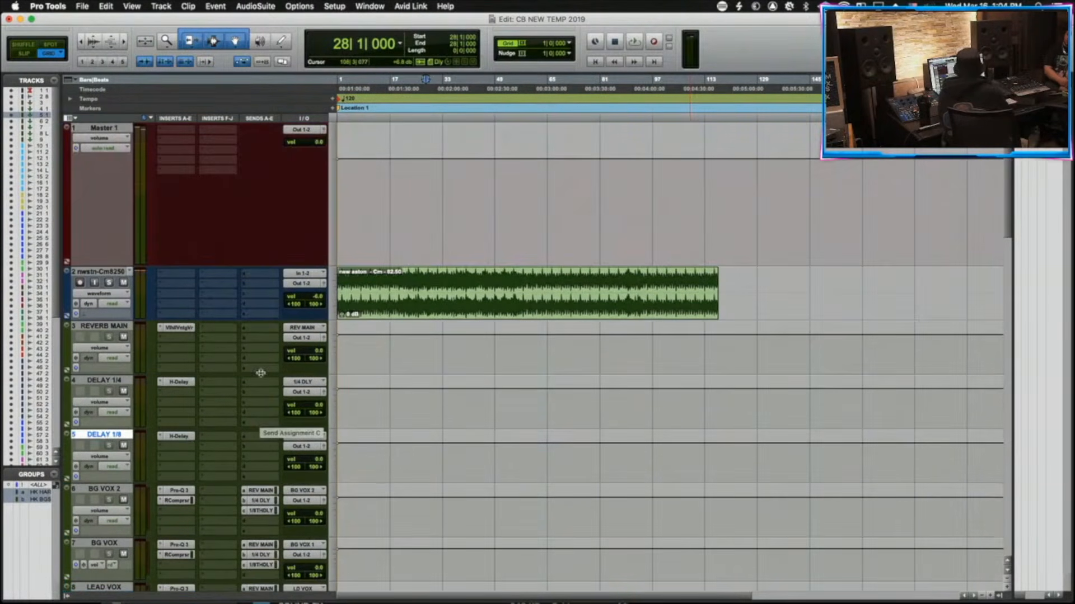
{"action": "left_click", "coordinate": [178, 437]}
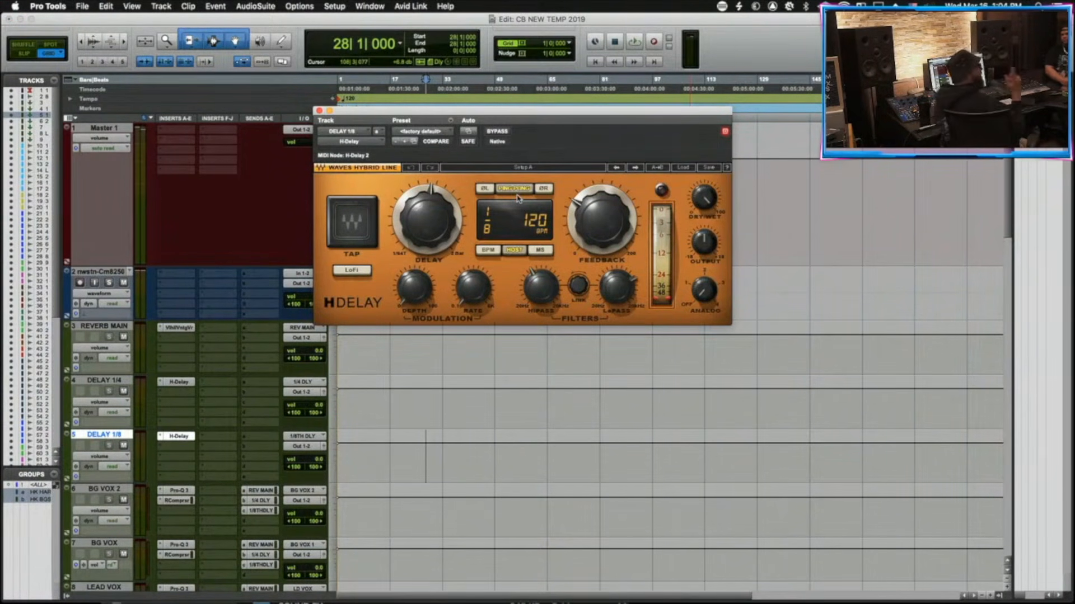
{"action": "mouse_move", "coordinate": [640, 300]}
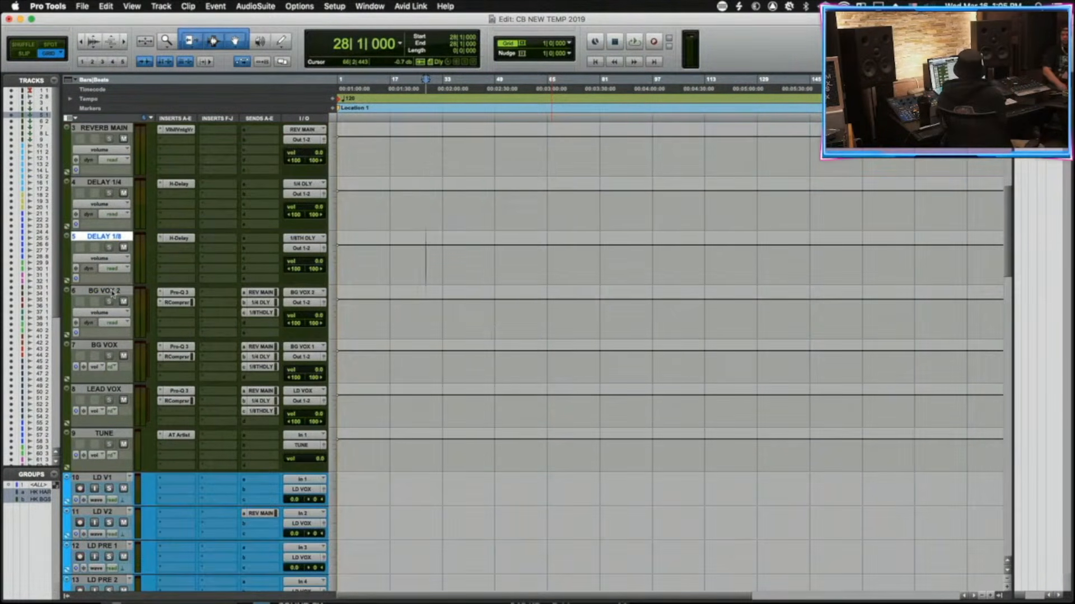
Select the BG VOX 2 track and examine the settings of its Pro-Q 3 and RCompressor inserts.
{"action": "double_click", "coordinate": [106, 291]}
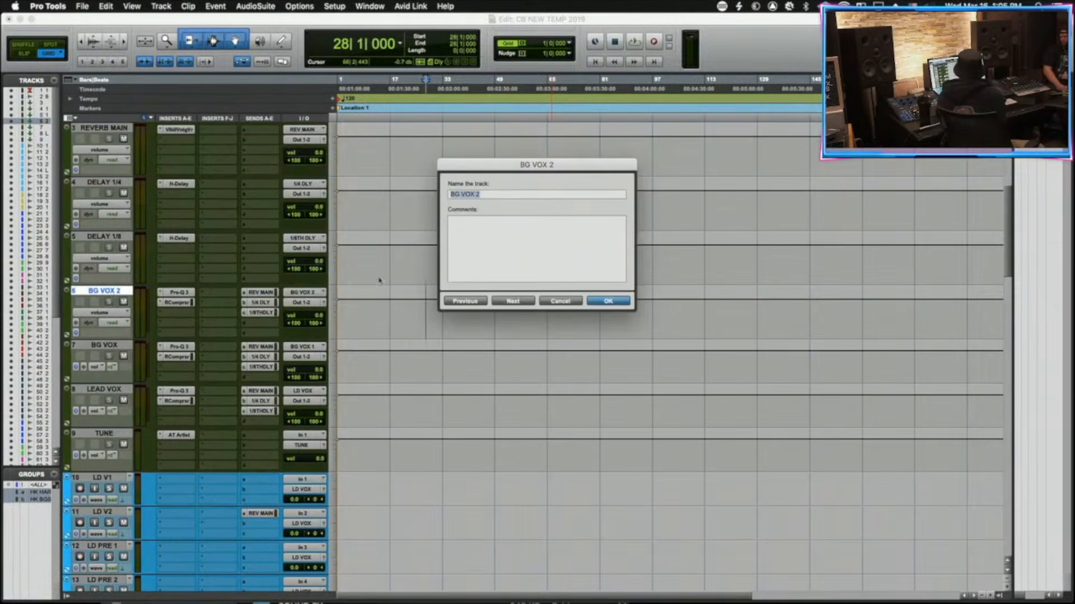
{"action": "left_click", "coordinate": [574, 303]}
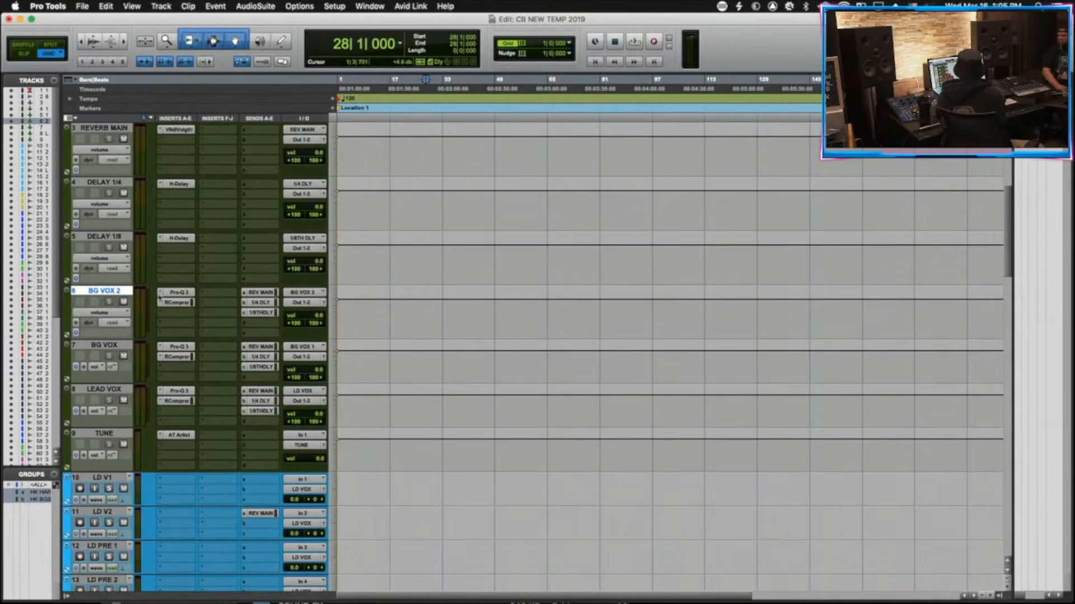
{"action": "left_click", "coordinate": [178, 293]}
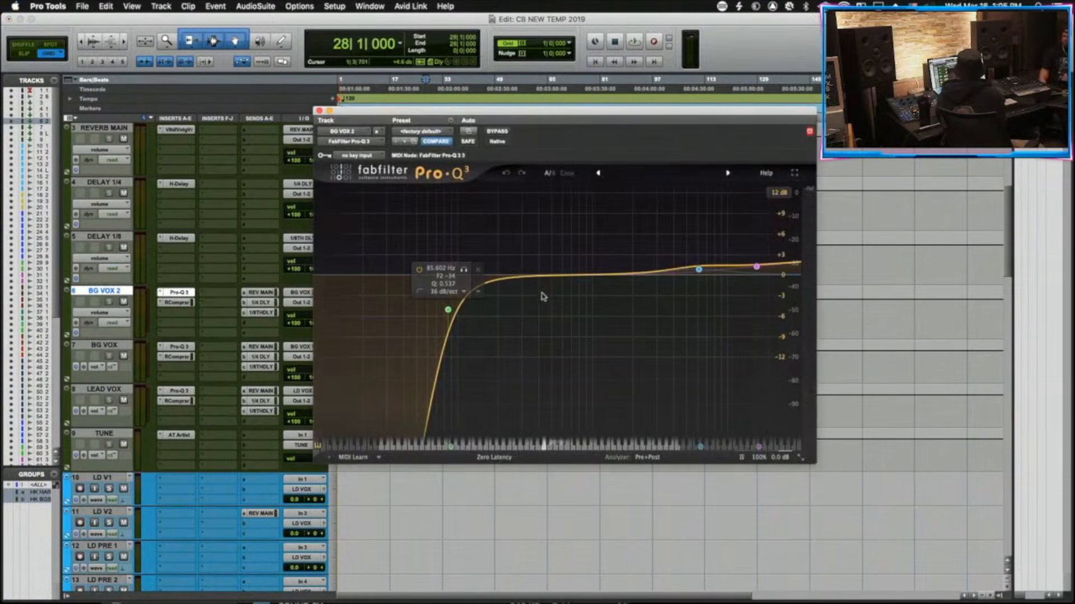
{"action": "left_click", "coordinate": [193, 303]}
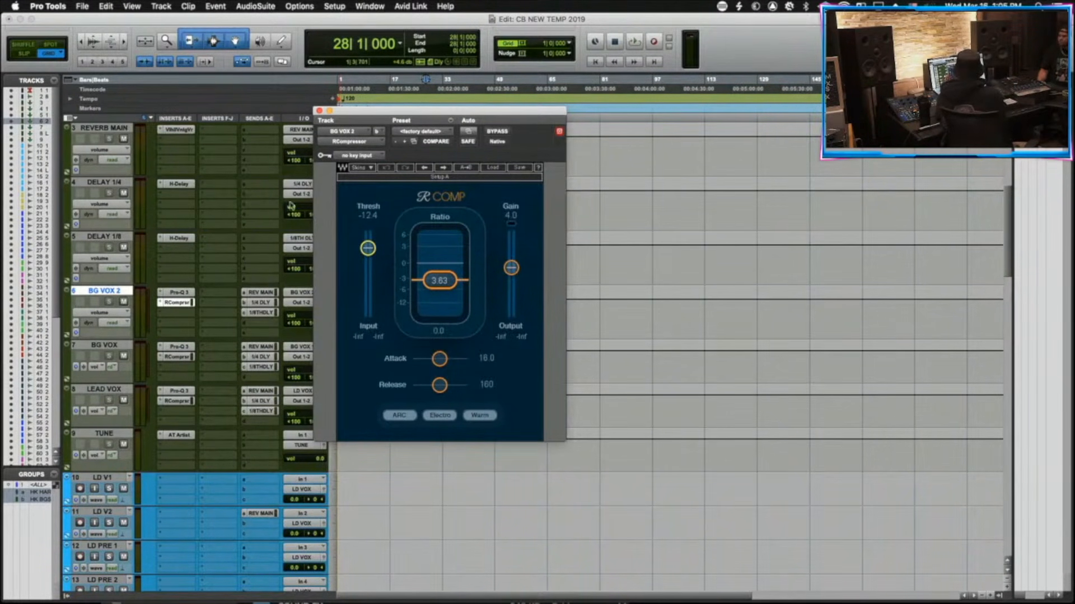
{"action": "left_click", "coordinate": [319, 111]}
{"action": "scroll", "coordinate": [221, 317], "scroll_direction": "down", "scroll_amount": 1}
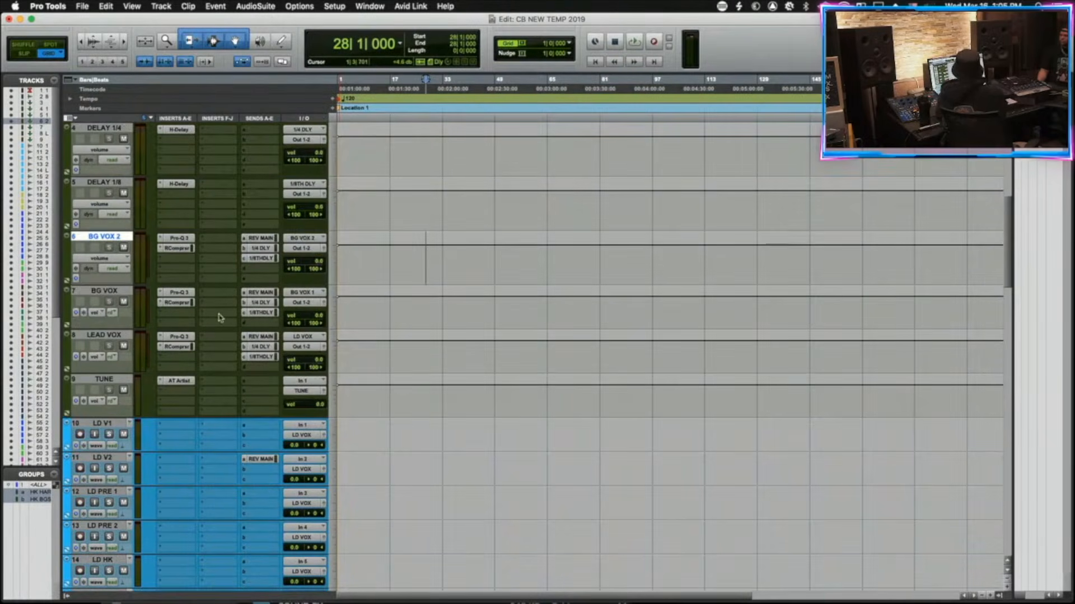
Select the BG VOX track and check the EQ curve of the Pro-Q 3 insert on BG VOX 2 again.
{"action": "left_click", "coordinate": [121, 291]}
{"action": "double_click", "coordinate": [121, 292]}
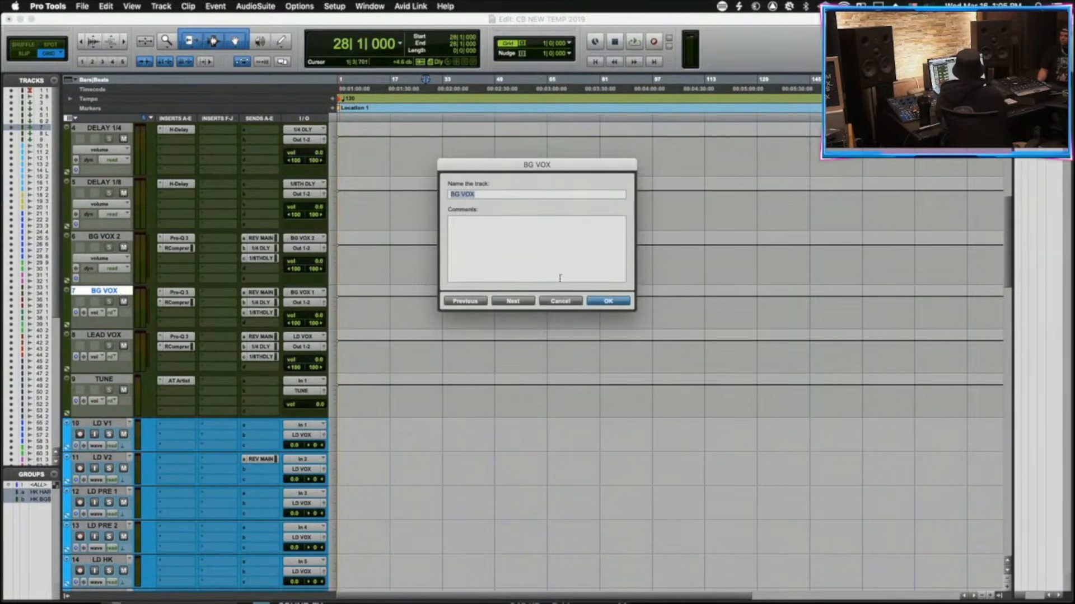
{"action": "left_click", "coordinate": [560, 303]}
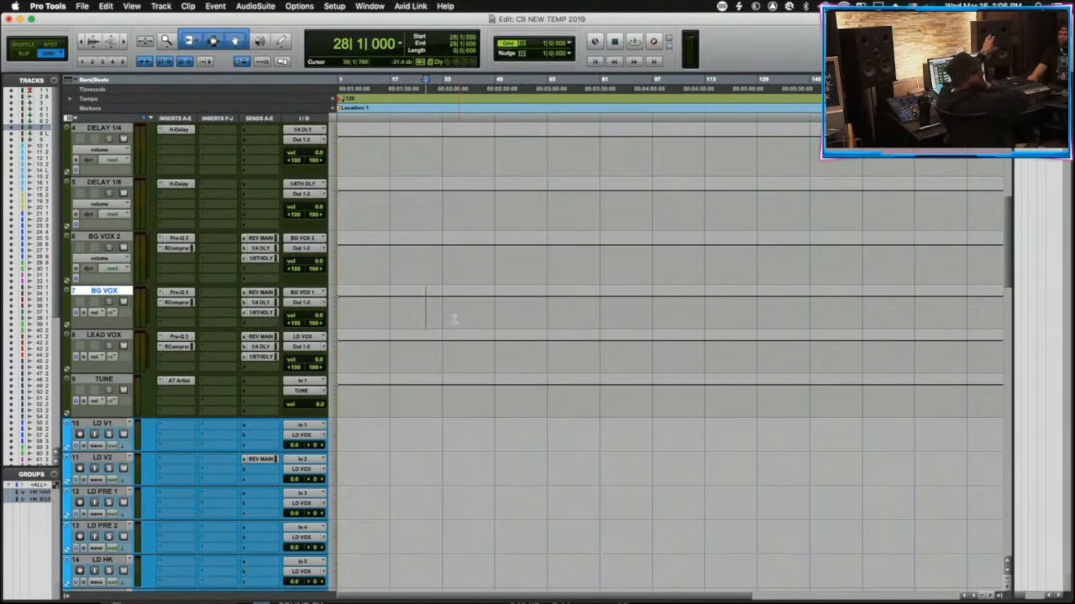
{"action": "left_click", "coordinate": [178, 239]}
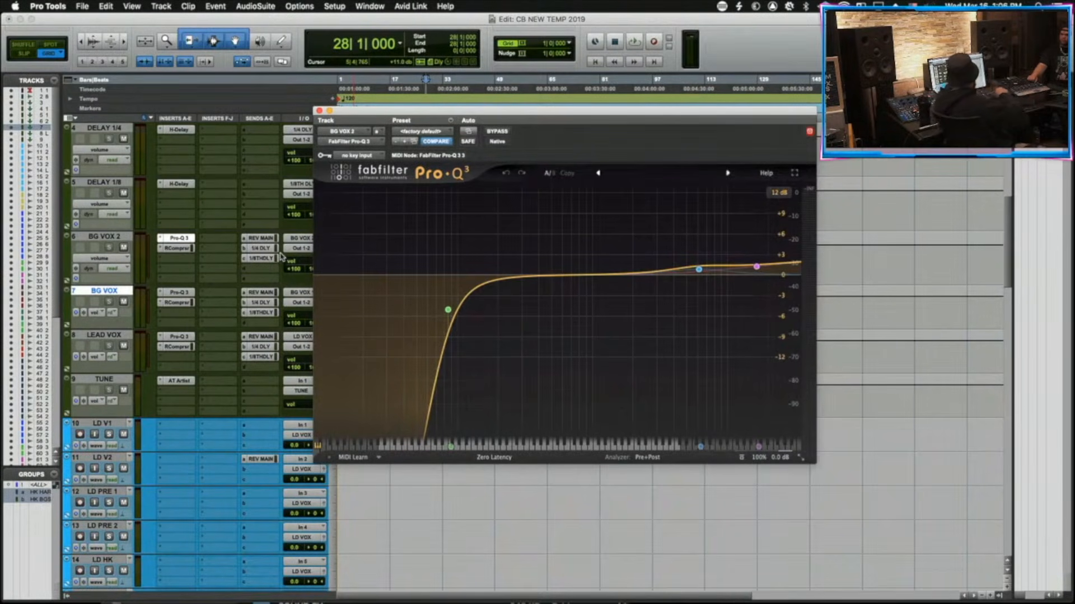
{"action": "left_click", "coordinate": [178, 239]}
Add a bell band at about 2370 Hz to the LEAD VOX track's Pro-Q 3, adjust its width and pull its gain down.
{"action": "left_click", "coordinate": [106, 336]}
{"action": "left_click", "coordinate": [179, 336]}
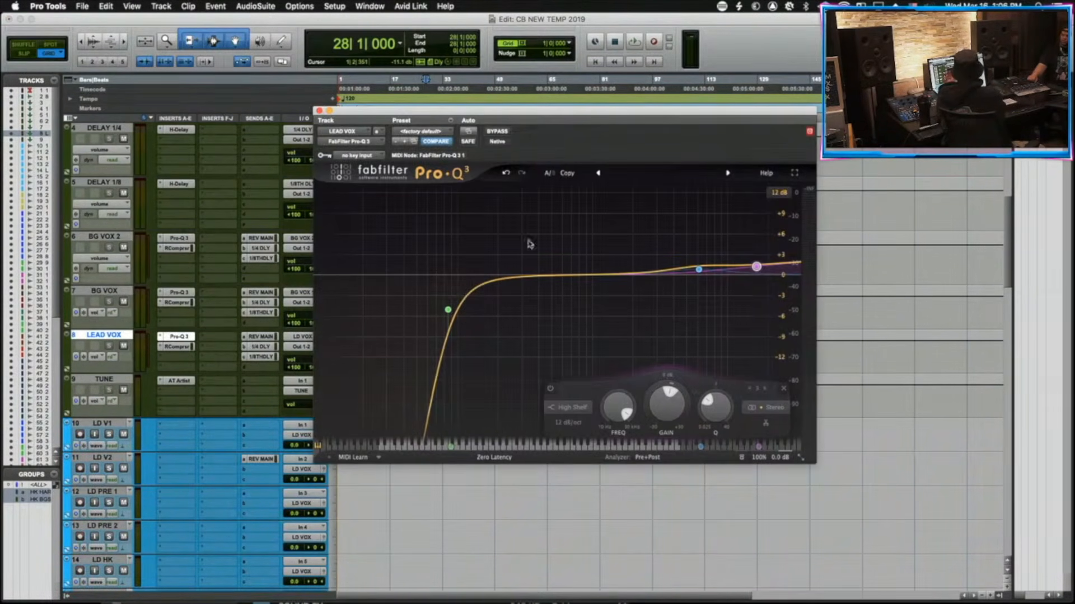
{"action": "left_click_drag", "start_coordinate": [633, 273], "coordinate": [642, 235]}
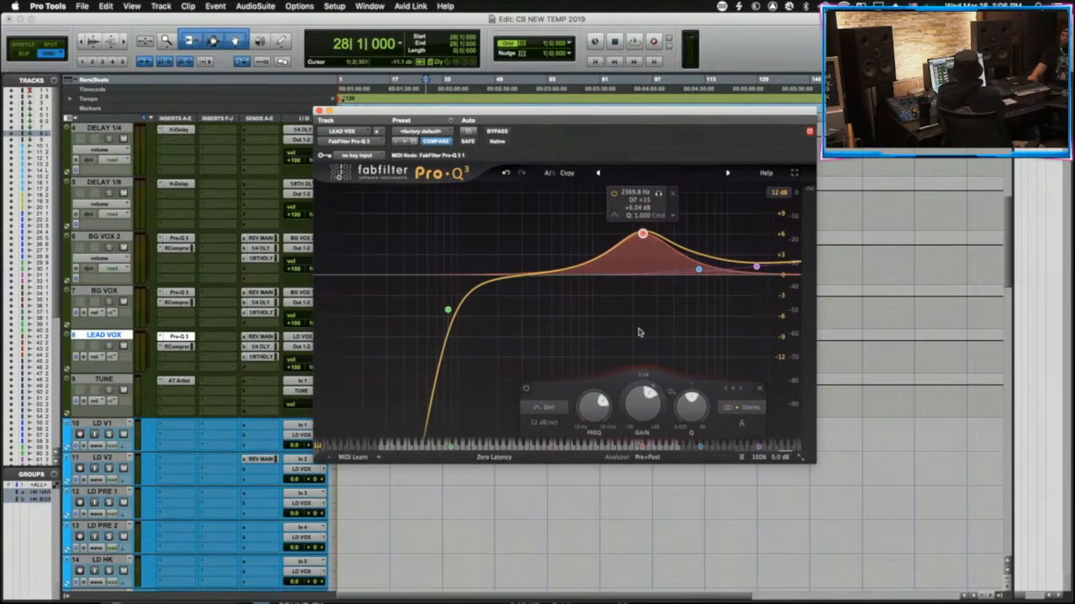
{"action": "scroll", "coordinate": [643, 235], "scroll_direction": "up", "scroll_amount": 5}
{"action": "left_click_drag", "start_coordinate": [643, 241], "coordinate": [641, 284]}
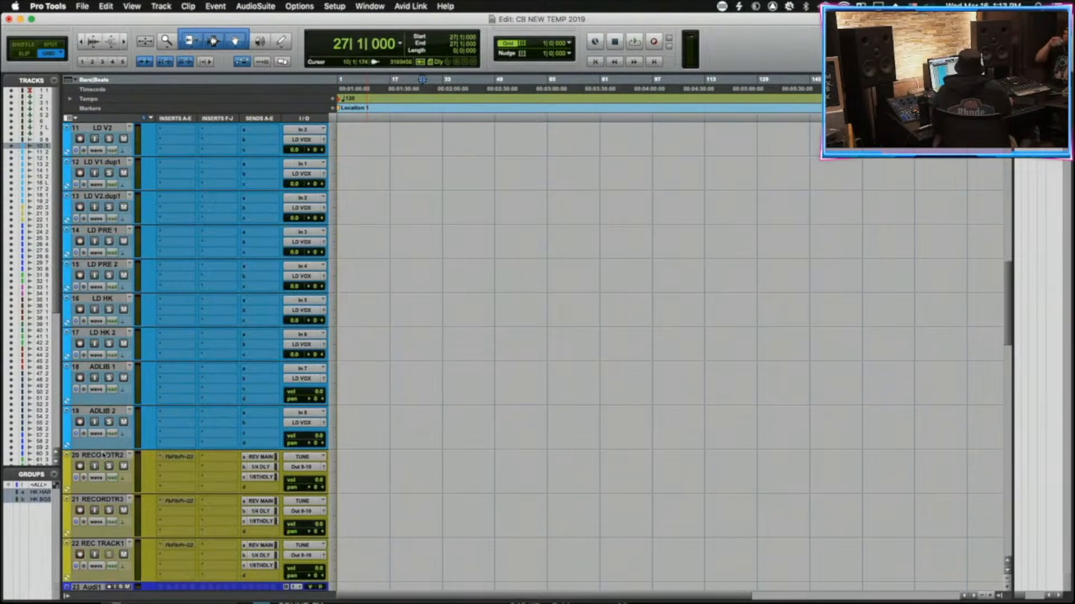
Select the three yellow record tracks together and set their output to Out 1-2 (Stereo).
{"action": "double_click", "coordinate": [103, 455]}
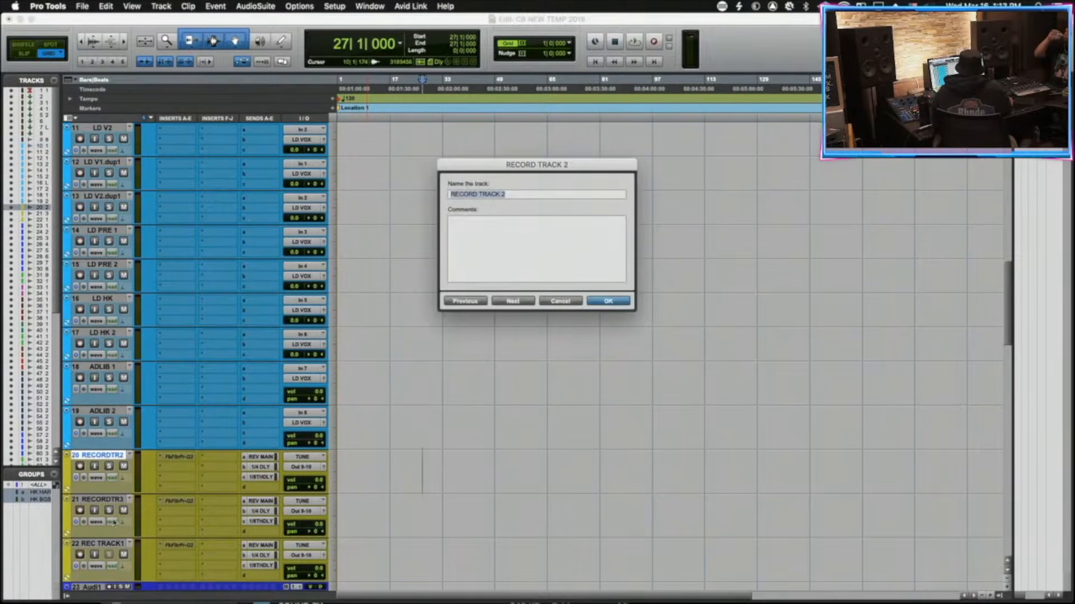
{"action": "left_click", "coordinate": [573, 303]}
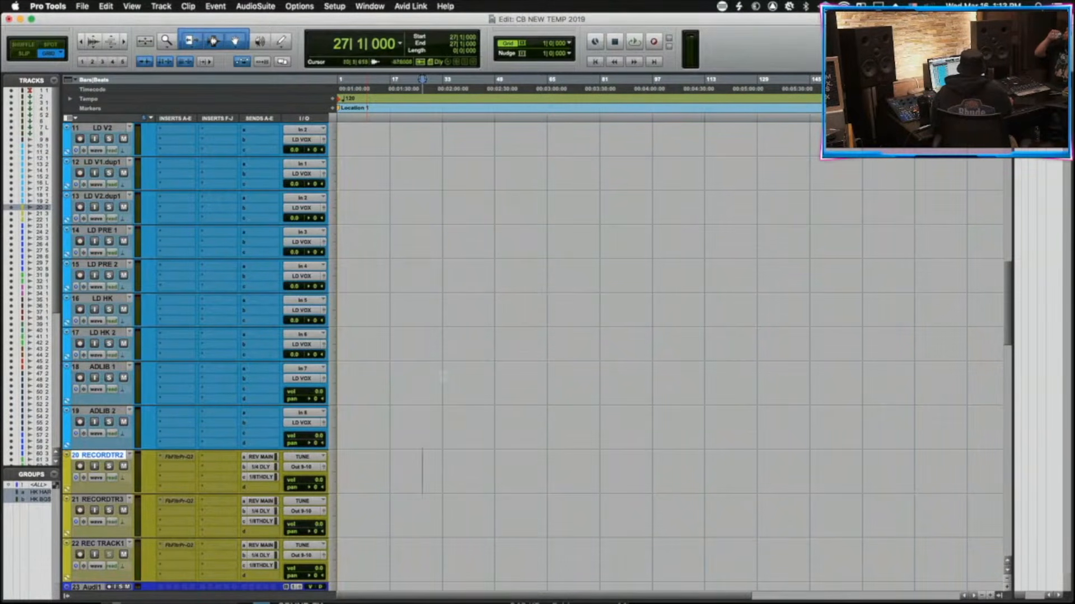
{"action": "left_click", "coordinate": [118, 545], "text": "shift"}
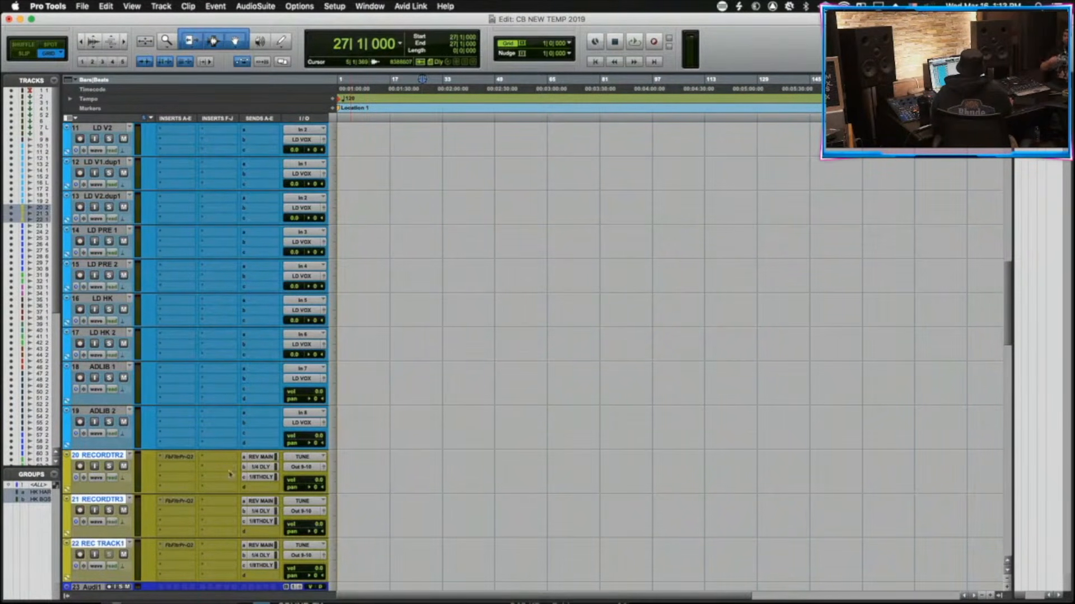
{"action": "left_click", "coordinate": [319, 473]}
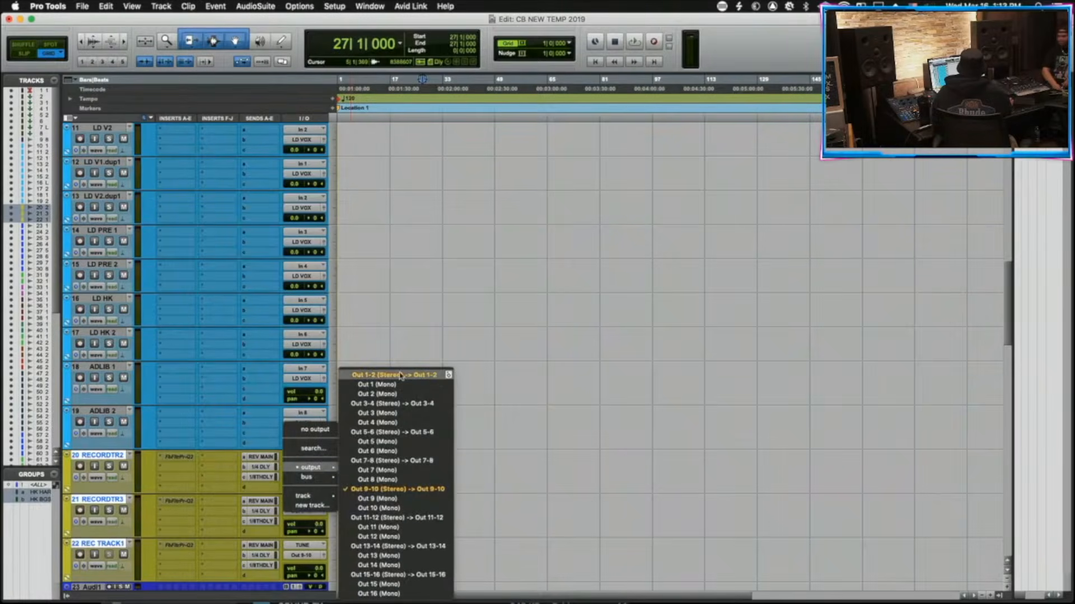
{"action": "left_click", "coordinate": [401, 381]}
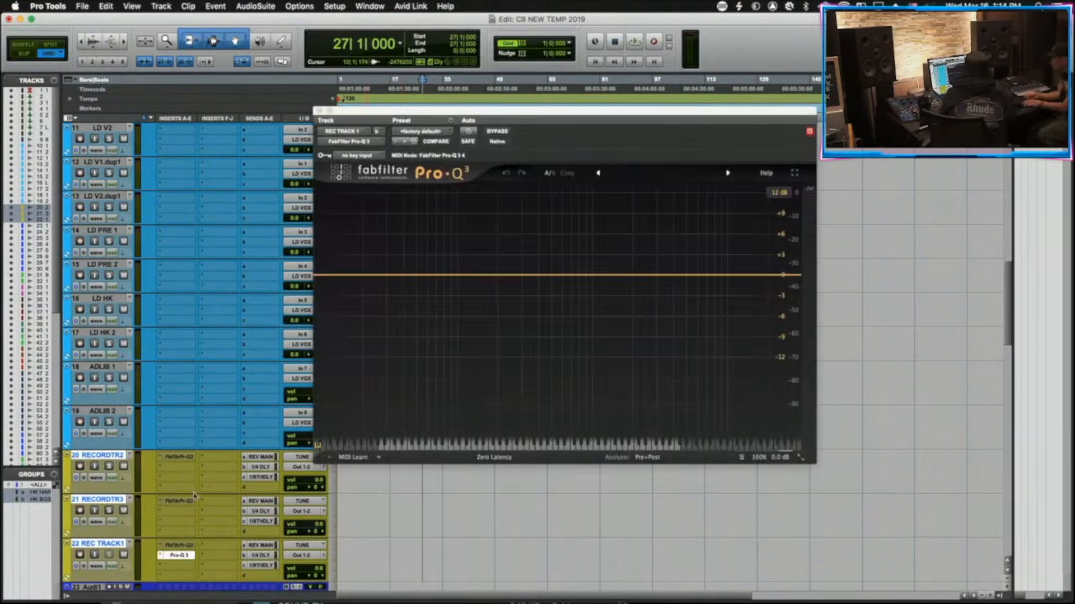
Copy REC TRACK 1's Pro-Q 3 insert onto the other record tracks and add a 48 dB/oct low cut in REC TRACK 1's EQ.
{"action": "left_click_drag", "start_coordinate": [181, 556], "coordinate": [192, 505]}
{"action": "left_click_drag", "start_coordinate": [321, 276], "coordinate": [351, 363]}
{"action": "left_click", "coordinate": [350, 423]}
{"action": "left_click", "coordinate": [353, 504]}
{"action": "left_click", "coordinate": [346, 408]}
{"action": "left_click", "coordinate": [346, 408]}
{"action": "left_click", "coordinate": [350, 424]}
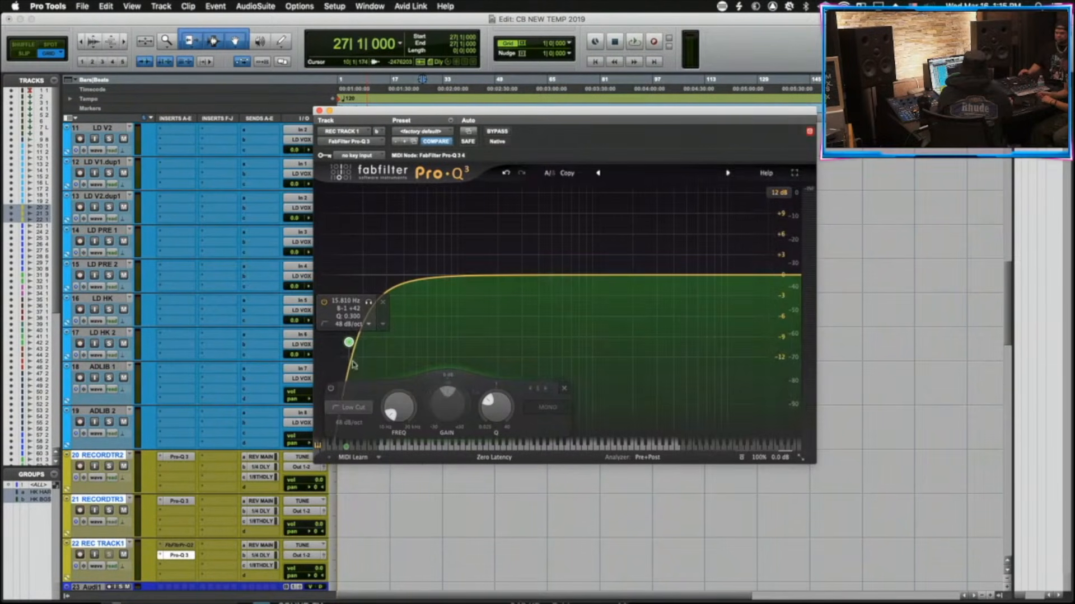
Raise the low-cut frequency and shape slight high-end bell and high-shelf boosts in REC TRACK 1's Pro-Q 3, and close the plug-in.
{"action": "left_click_drag", "start_coordinate": [356, 344], "coordinate": [453, 335]}
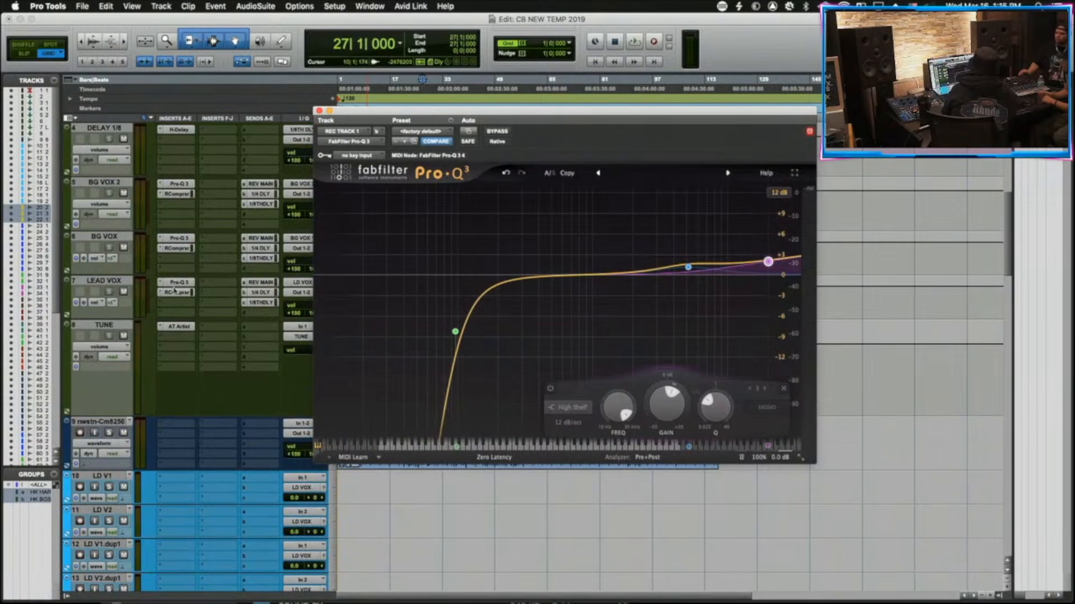
{"action": "scroll", "coordinate": [174, 291], "scroll_direction": "down", "scroll_amount": 10}
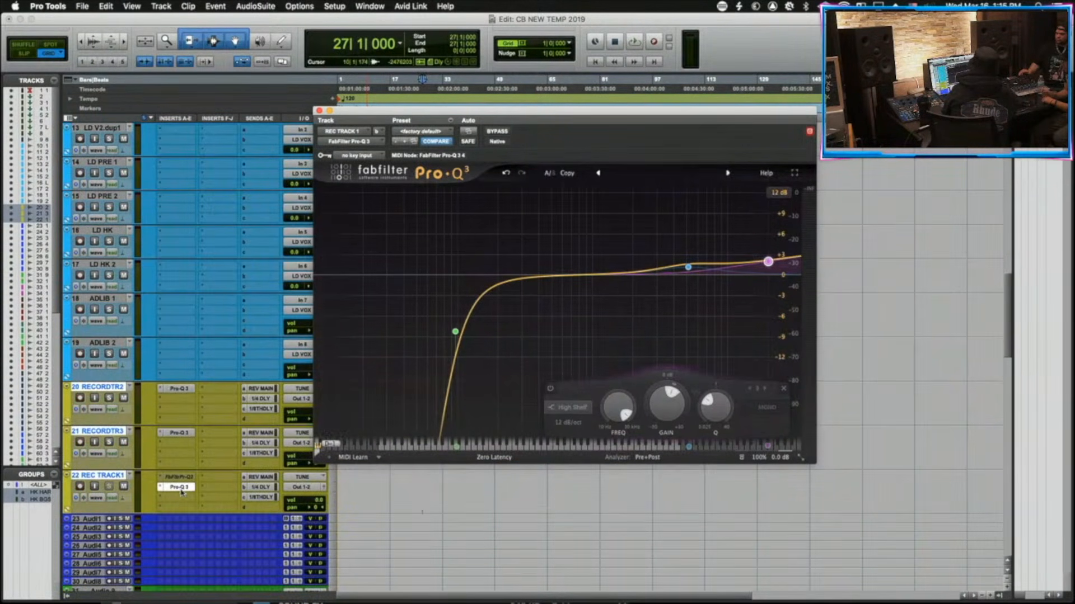
{"action": "left_click", "coordinate": [179, 488]}
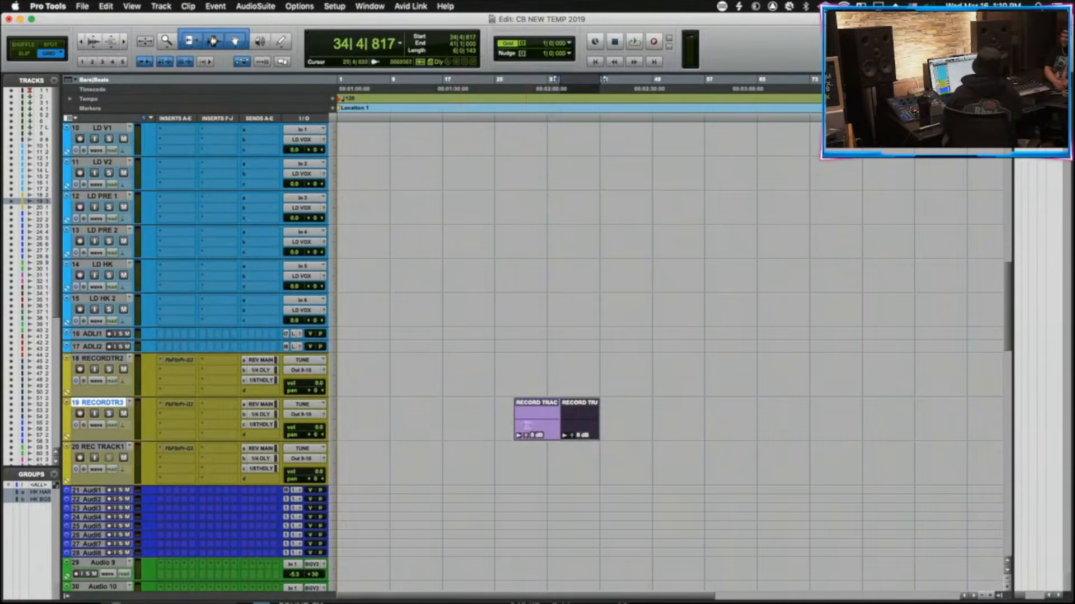
Move both recorded clips from the RECORDTR3 track down to REC TRACK 1.
{"action": "left_click", "coordinate": [527, 425]}
{"action": "left_click", "coordinate": [577, 427], "text": "shift"}
{"action": "left_click_drag", "start_coordinate": [577, 427], "coordinate": [579, 469]}
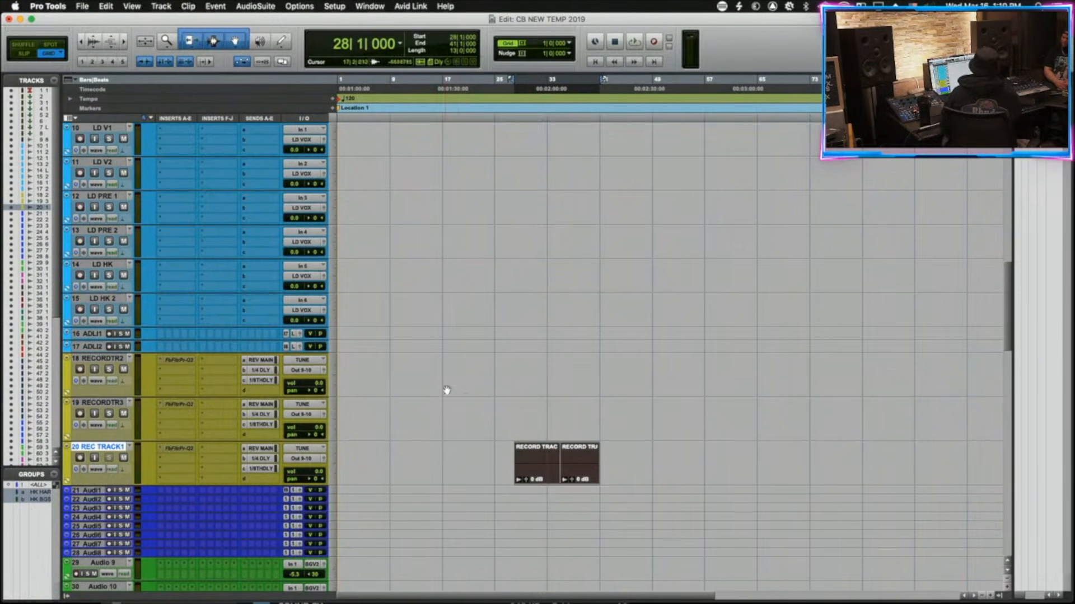
Group the recorded clips and spread them out along the RECORDTR2 and RECORDTR3 tracks.
{"action": "left_click", "coordinate": [536, 475]}
{"action": "left_click", "coordinate": [533, 479]}
{"action": "left_click_drag", "start_coordinate": [519, 183], "coordinate": [521, 147]}
{"action": "left_click_drag", "start_coordinate": [490, 444], "coordinate": [530, 430]}
{"action": "left_click", "coordinate": [582, 476]}
{"action": "left_click_drag", "start_coordinate": [582, 476], "coordinate": [690, 372]}
{"action": "key", "text": "alt+super+g"}
{"action": "left_click_drag", "start_coordinate": [712, 412], "coordinate": [478, 381]}
{"action": "key", "text": "alt+super+g"}
Move all the clips on RECORDTR2 and RECORDTR3 up to the LD V2 and LD PRE 1 tracks.
{"action": "left_click_drag", "start_coordinate": [528, 428], "coordinate": [547, 156]}
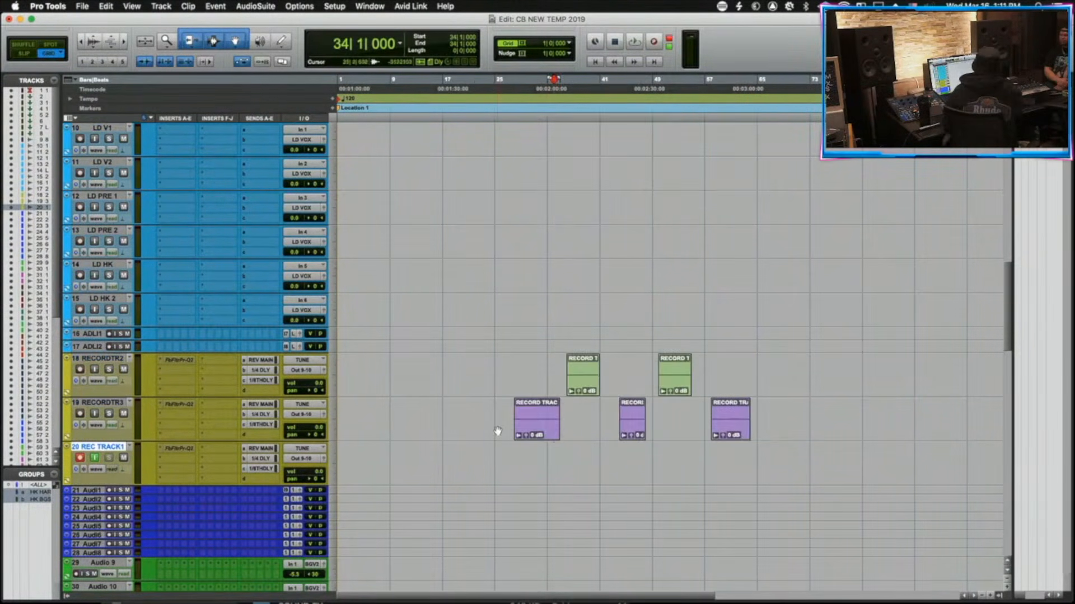
{"action": "left_click_drag", "start_coordinate": [496, 432], "coordinate": [787, 396]}
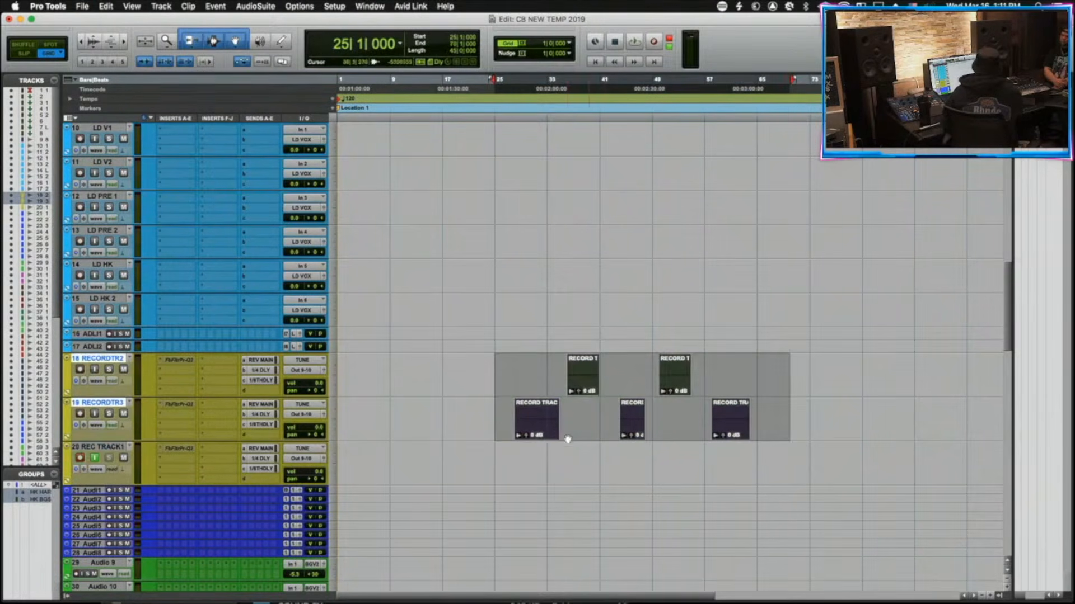
{"action": "left_click_drag", "start_coordinate": [545, 431], "coordinate": [584, 198]}
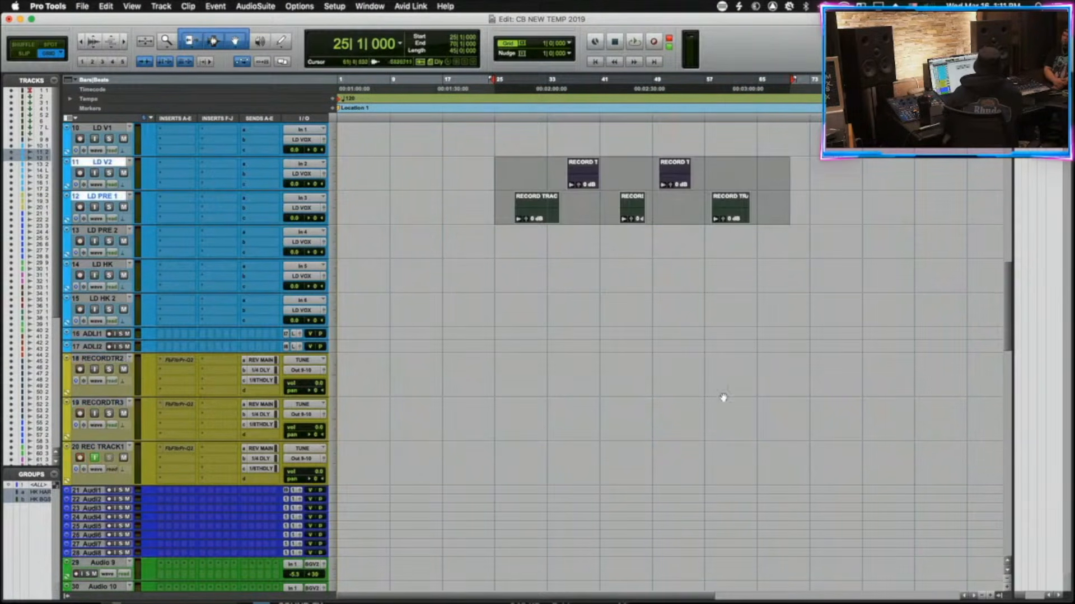
Record a short take on REC TRACK 1 from bar 59.
{"action": "left_click", "coordinate": [721, 420]}
{"action": "key", "text": "super+space"}
{"action": "key", "text": "super+bracketright"}
{"action": "key", "text": "super+bracketright"}
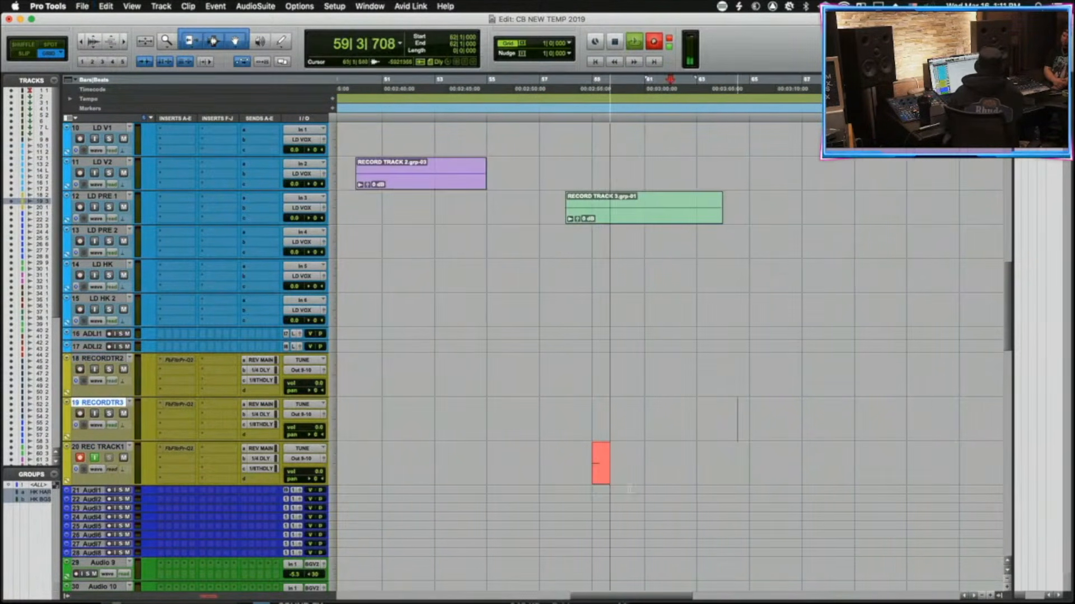
{"action": "key", "text": "space"}
Move the new take up to RECORDTR3 and group the clips on REC TRACK 1.
{"action": "left_click_drag", "start_coordinate": [611, 463], "coordinate": [611, 420]}
{"action": "left_click_drag", "start_coordinate": [672, 462], "coordinate": [827, 461]}
{"action": "key", "text": "super+alt+g"}
{"action": "key", "text": "super+alt+g"}
Select the clips across RECORDTR3 and REC TRACK 1 and move them to the LD PRE 2 and LD HK tracks.
{"action": "left_click", "coordinate": [615, 422], "text": "shift"}
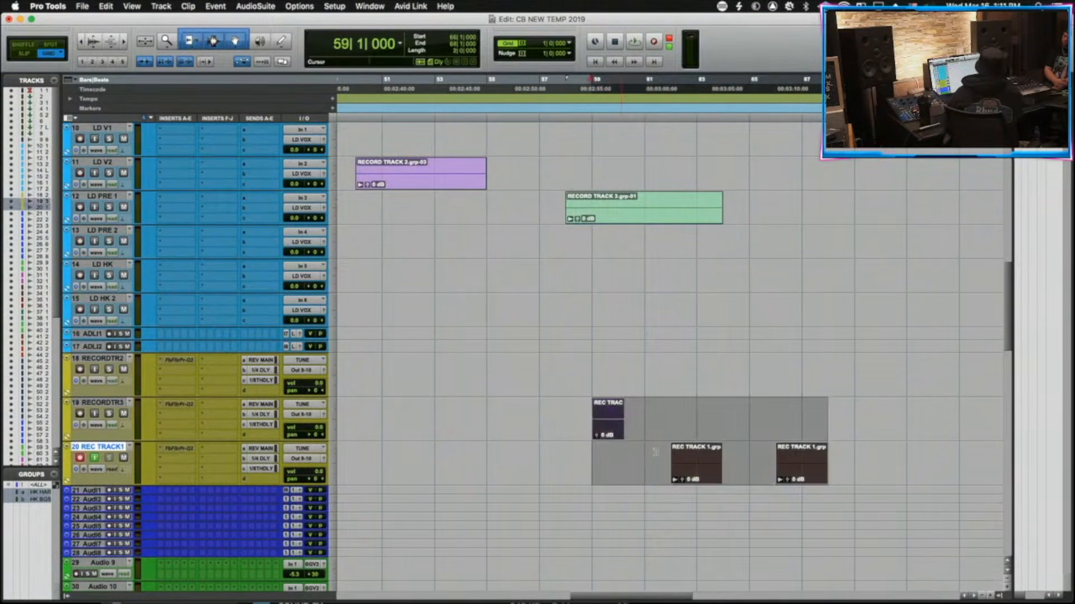
{"action": "left_click_drag", "start_coordinate": [694, 481], "coordinate": [728, 278]}
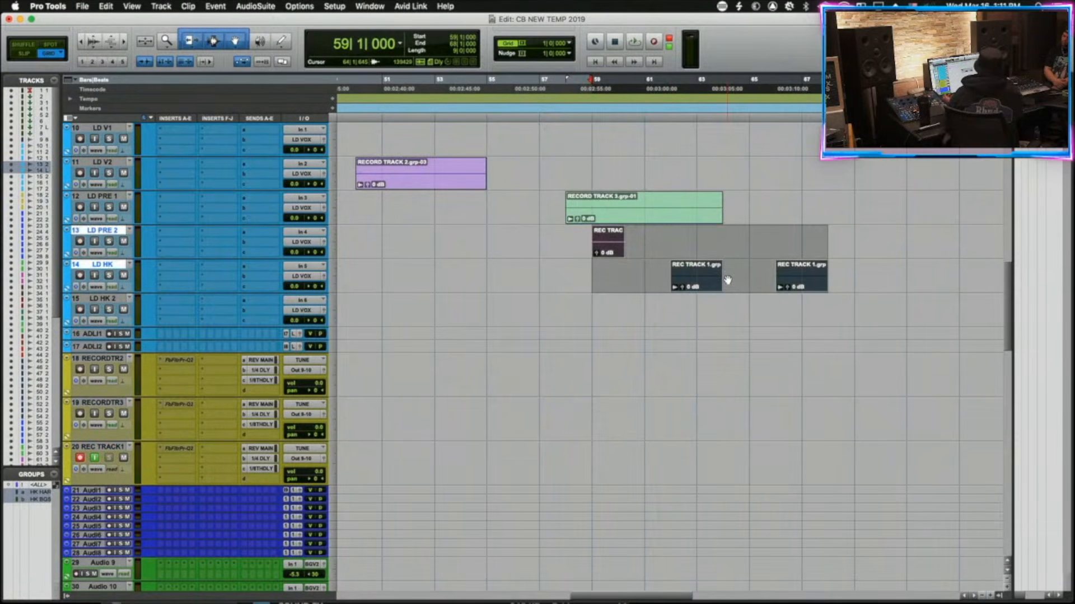
{"action": "key", "text": "r"}
{"action": "key", "text": "r"}
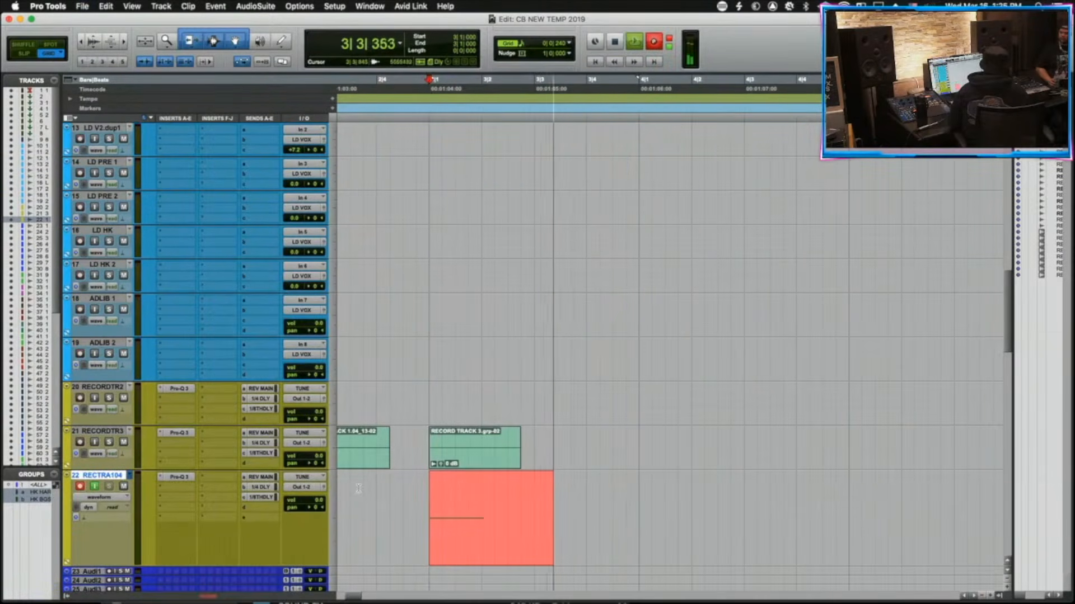
Finish recording the take on RECTRA104, trim its start to 3|3|000 and move it up to RECORDTR3.
{"action": "key", "text": "space"}
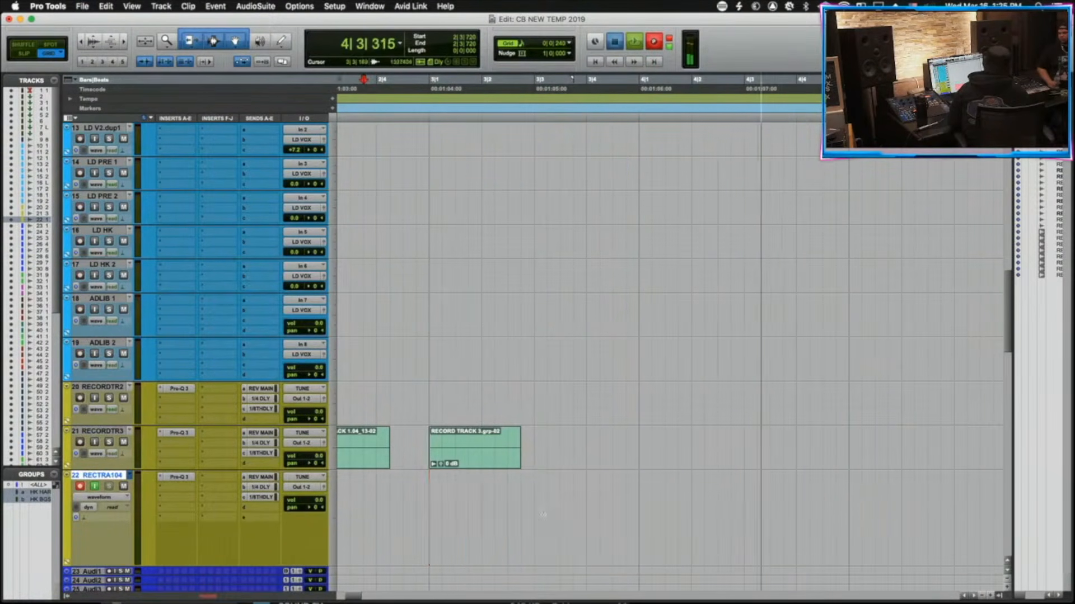
{"action": "key", "text": "space"}
{"action": "left_click", "coordinate": [538, 519]}
{"action": "key", "text": "a"}
{"action": "left_click_drag", "start_coordinate": [563, 544], "coordinate": [571, 451]}
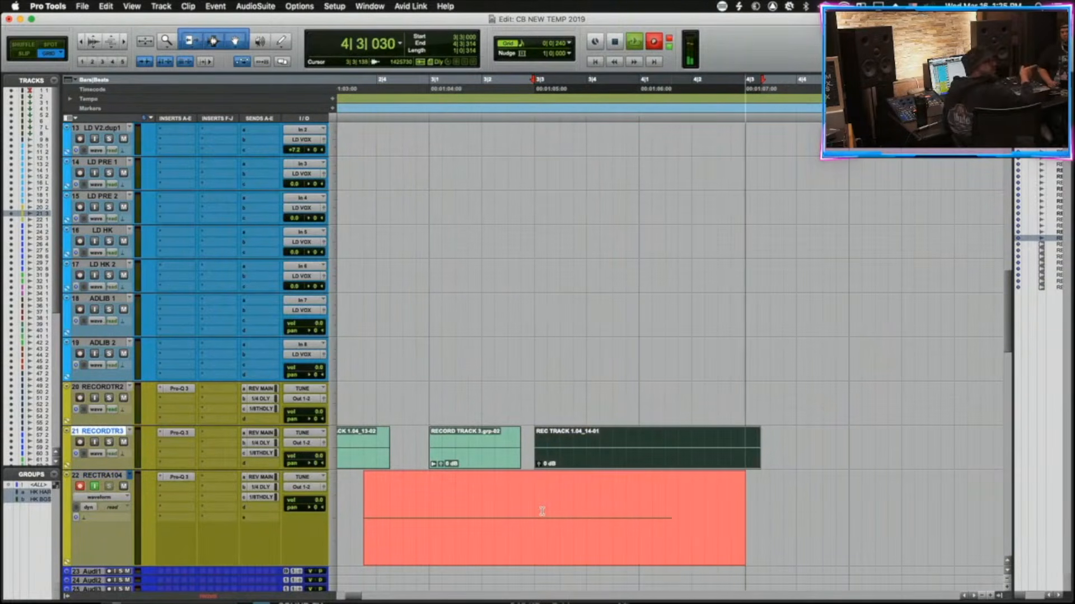
Finish recording another take on RECTRA104 and play it back from 3|3|000.
{"action": "key", "text": "space"}
{"action": "left_click", "coordinate": [541, 509]}
{"action": "key", "text": "space"}
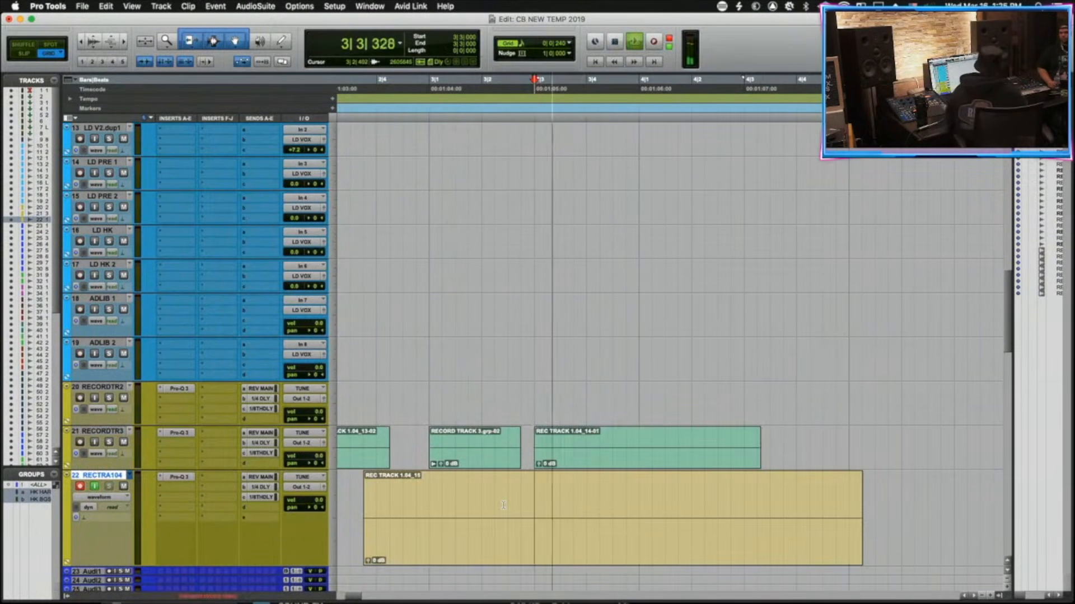
{"action": "key", "text": "space"}
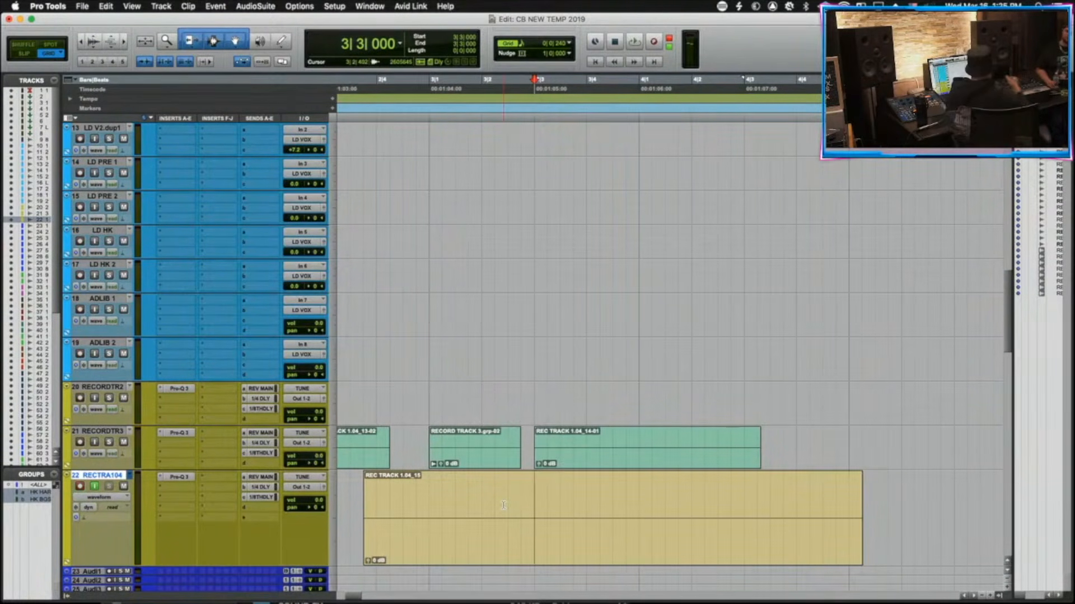
Start recording a new take over the existing clip on RECTRA104.
{"action": "key", "text": "super+bracketleft"}
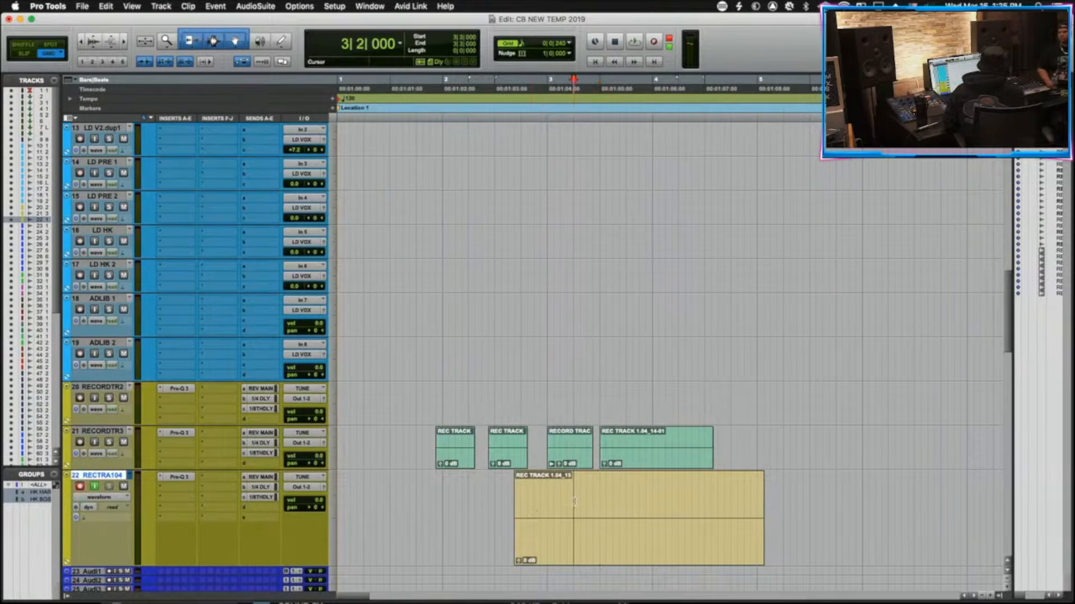
{"action": "left_click", "coordinate": [507, 501]}
{"action": "key", "text": "super+space"}
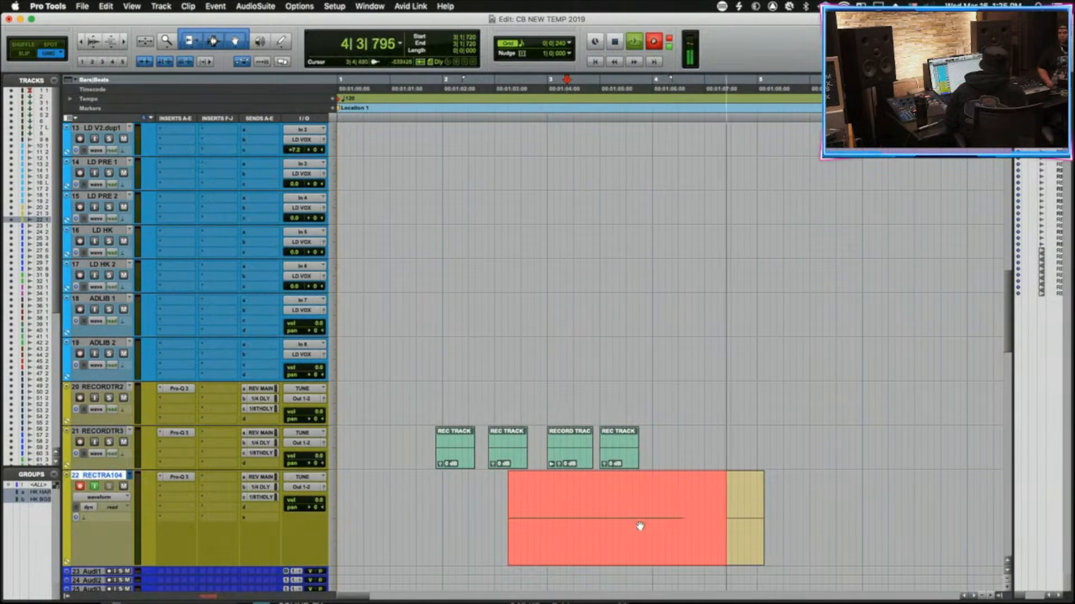
Stop the recording, trim the take's start to 3|4|720 and move it up to RECORDTR3.
{"action": "key", "text": "space"}
{"action": "key", "text": "a"}
{"action": "left_click_drag", "start_coordinate": [679, 545], "coordinate": [679, 449]}
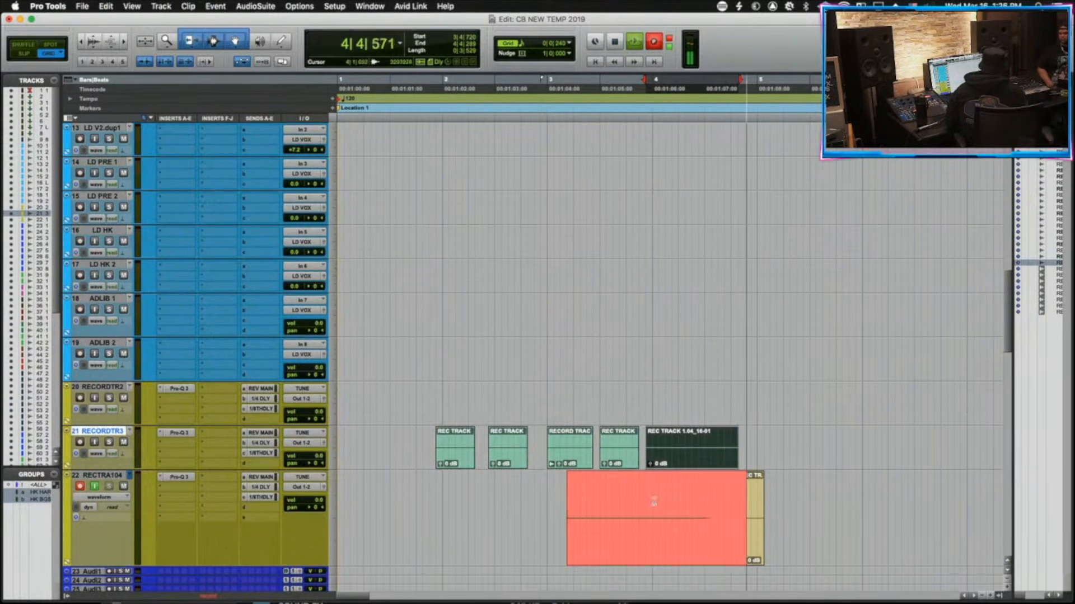
Stop the recording, trim the take's start to line up with the RECORDTR3 clip above and play from 3|3|000.
{"action": "key", "text": "space"}
{"action": "key", "text": "a"}
{"action": "left_click", "coordinate": [601, 502]}
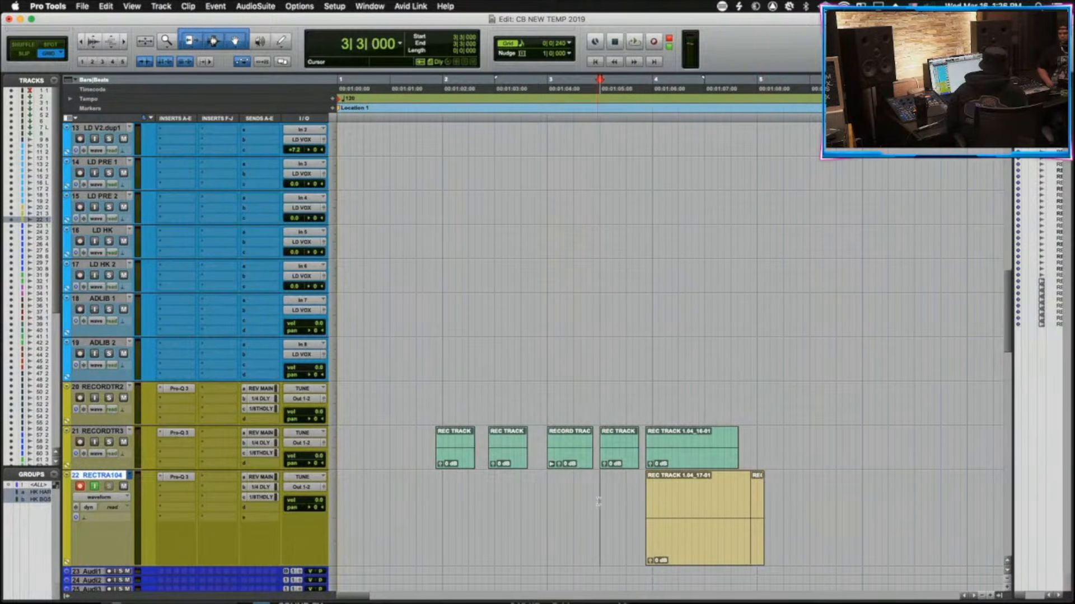
{"action": "key", "text": "space"}
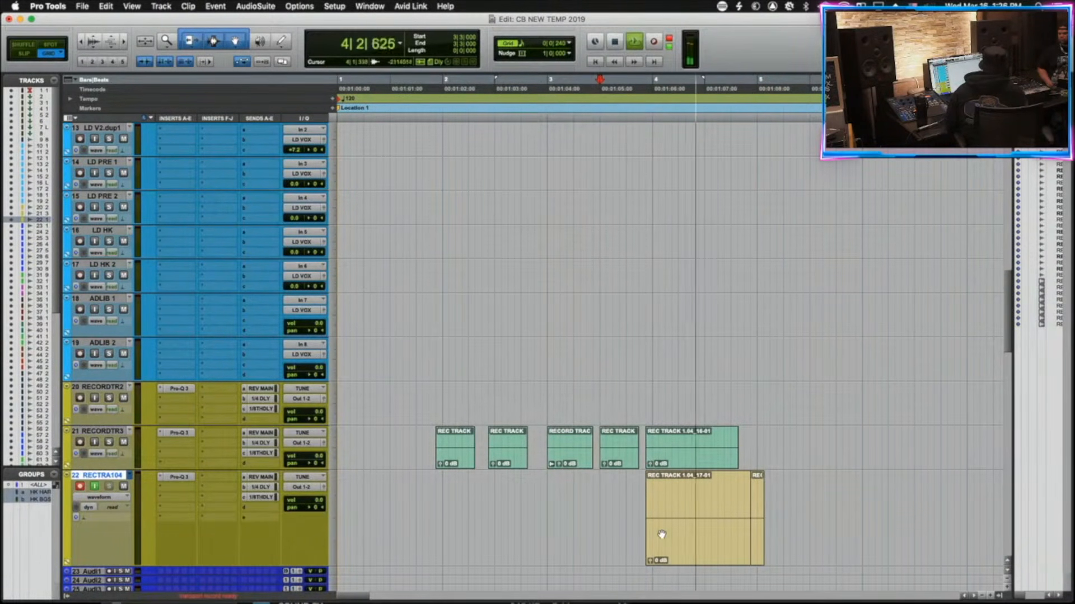
{"action": "key", "text": "space"}
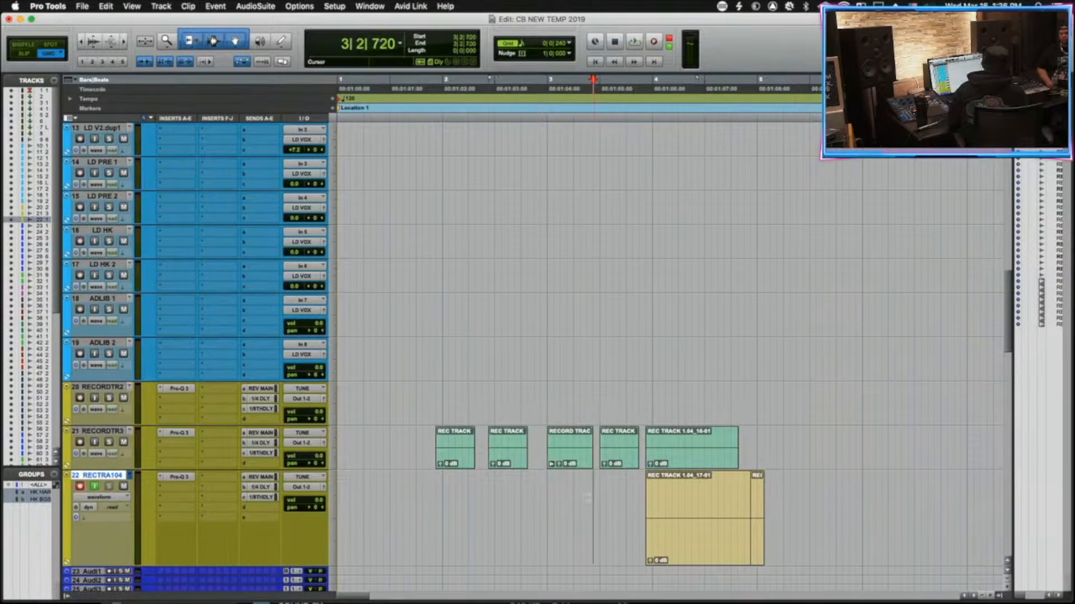
Delete the new take and the leftover clip piece after it from RECTRA104.
{"action": "left_click", "coordinate": [703, 525]}
{"action": "key", "text": "Delete"}
{"action": "left_click_drag", "start_coordinate": [829, 506], "coordinate": [679, 506]}
{"action": "key", "text": "Delete"}
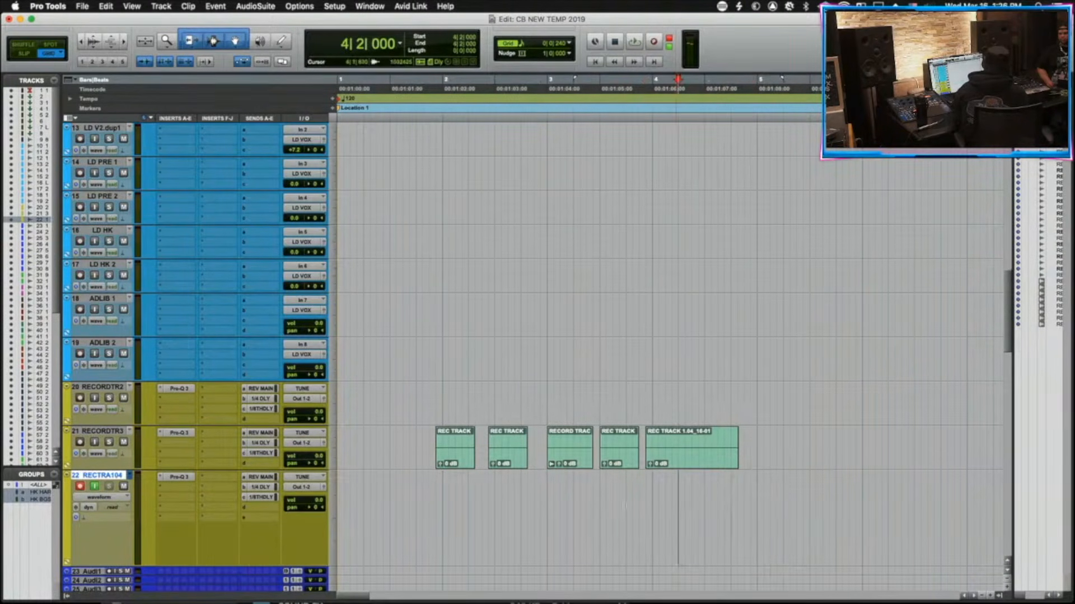
Start recording a new take on the emptied RECTRA104 track.
{"action": "left_click", "coordinate": [624, 507]}
{"action": "key", "text": "space"}
{"action": "key", "text": "super+s"}
{"action": "left_click", "coordinate": [756, 498]}
{"action": "key", "text": "t"}
{"action": "key", "text": "super+space"}
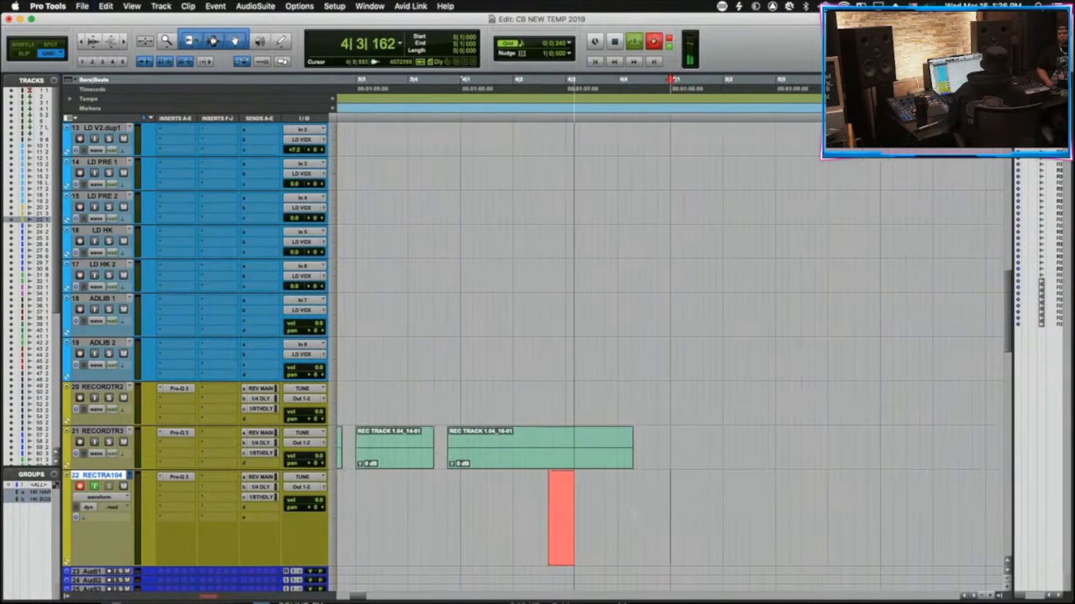
End the take, trim its start to 4|4|720 and move it up to RECORDTR3 while recording another one.
{"action": "key", "text": "space"}
{"action": "left_click", "coordinate": [659, 505]}
{"action": "key", "text": "a"}
{"action": "key", "text": "super+space"}
{"action": "left_click", "coordinate": [689, 526]}
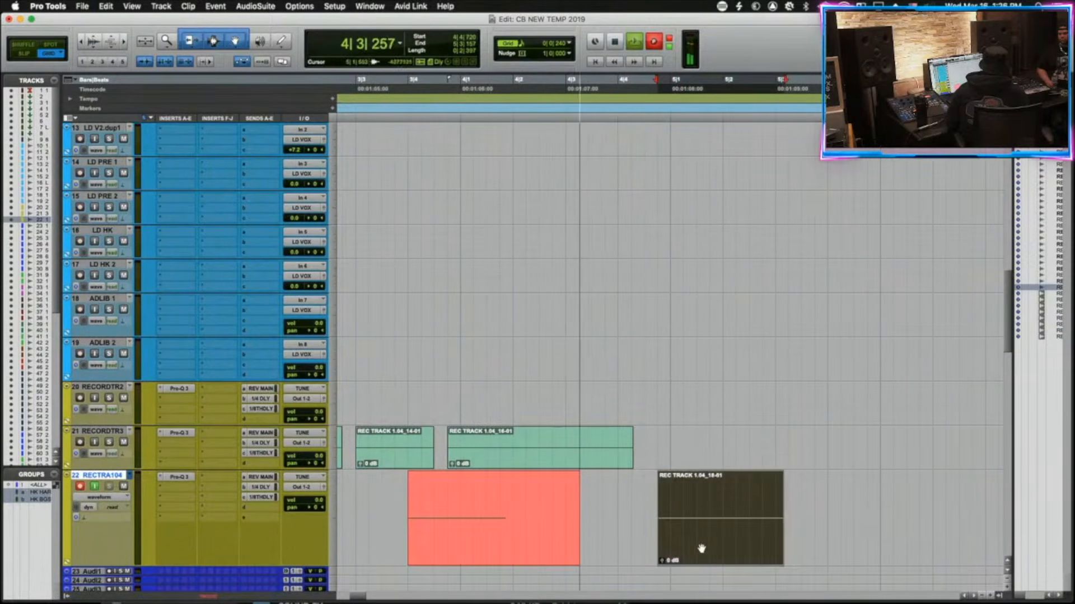
{"action": "left_click_drag", "start_coordinate": [703, 552], "coordinate": [704, 456]}
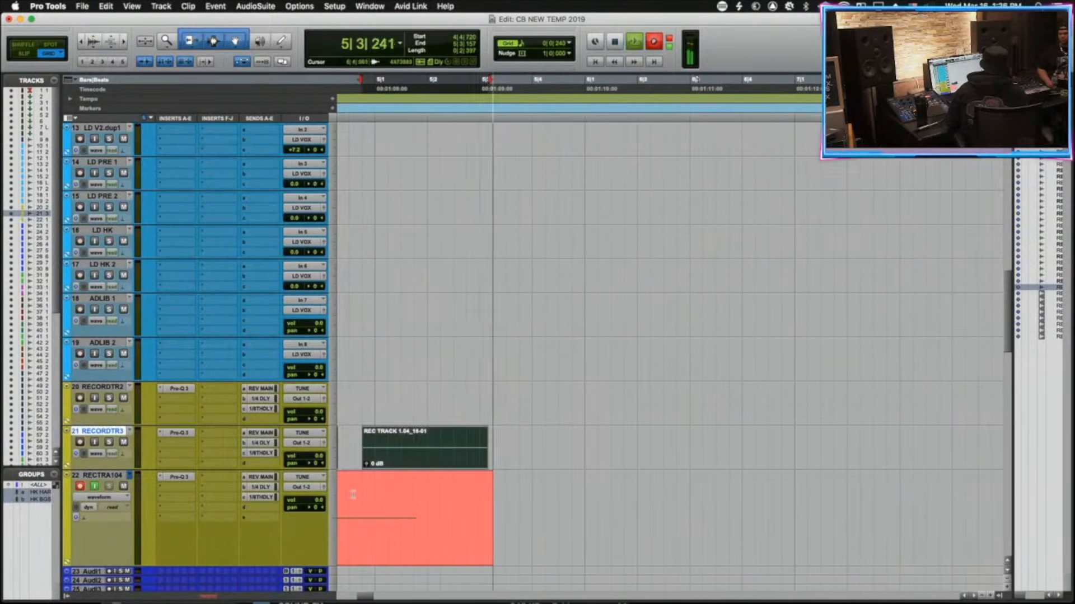
Trim the next RECTRA104 take's start to 5|4|240, move it up to RECORDTR3 and stop the recording that follows.
{"action": "left_click", "coordinate": [353, 497]}
{"action": "key", "text": "space"}
{"action": "key", "text": "super+space"}
{"action": "left_click", "coordinate": [543, 500]}
{"action": "key", "text": "a"}
{"action": "left_click_drag", "start_coordinate": [591, 540], "coordinate": [595, 446]}
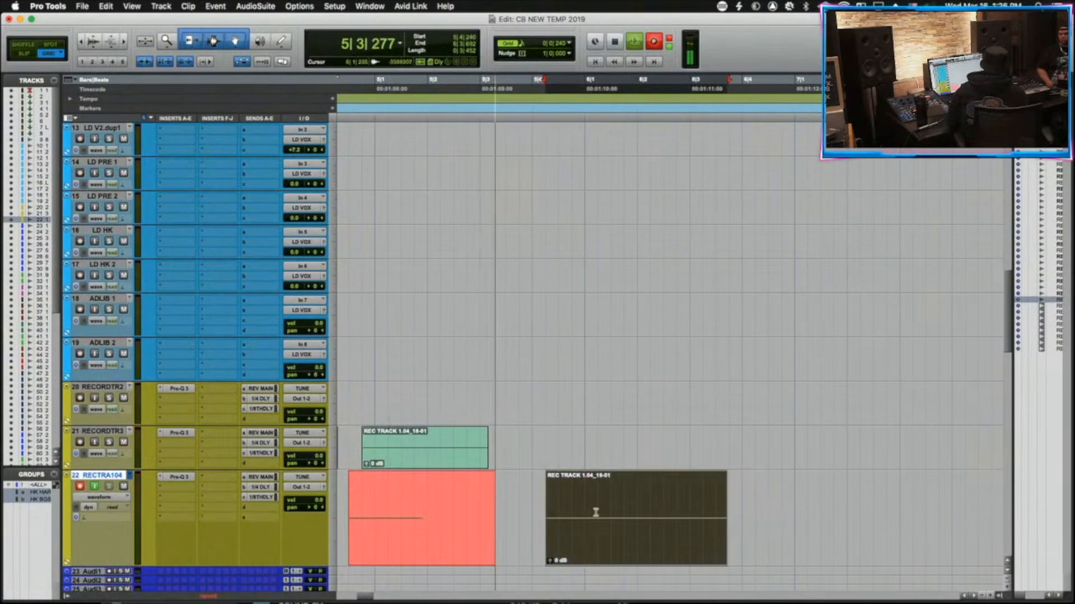
{"action": "key", "text": "space"}
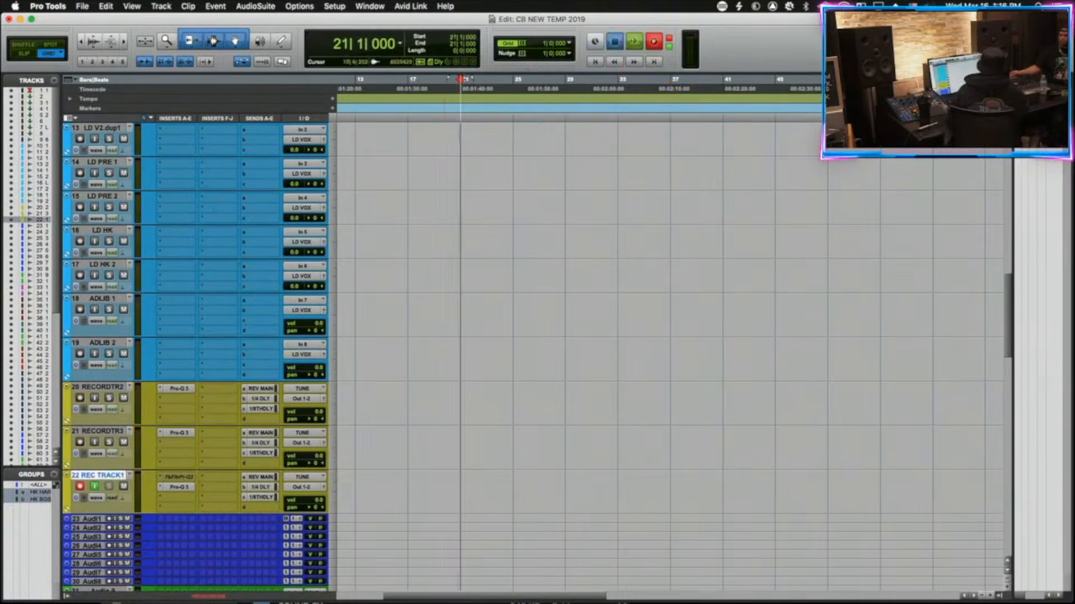
Record a take on REC TRACK1 starting at 21|1|000.
{"action": "key", "text": "super+space"}
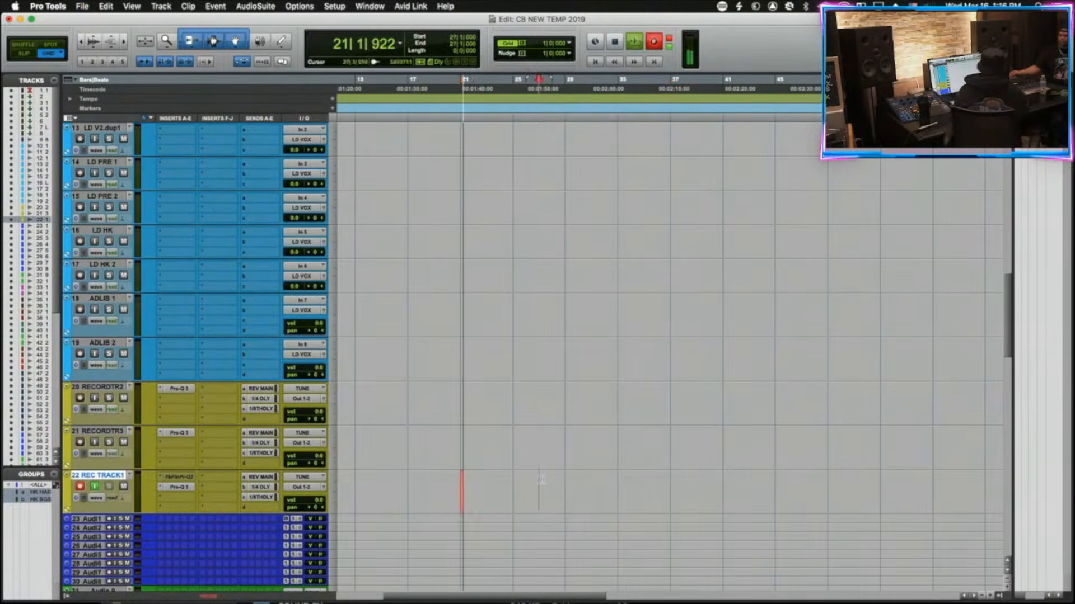
{"action": "left_click", "coordinate": [539, 478]}
{"action": "key", "text": "t"}
{"action": "key", "text": "super+s"}
{"action": "left_click", "coordinate": [597, 525]}
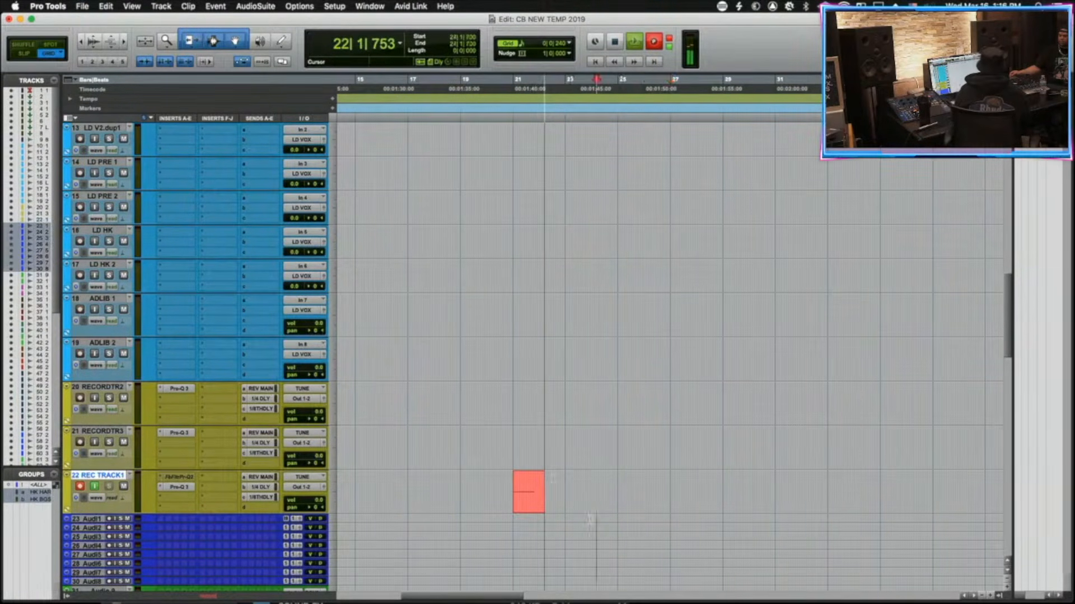
{"action": "key", "text": "t"}
{"action": "key", "text": "t"}
{"action": "scroll", "coordinate": [479, 473], "scroll_direction": "left", "scroll_amount": 1}
{"action": "key", "text": "super+s"}
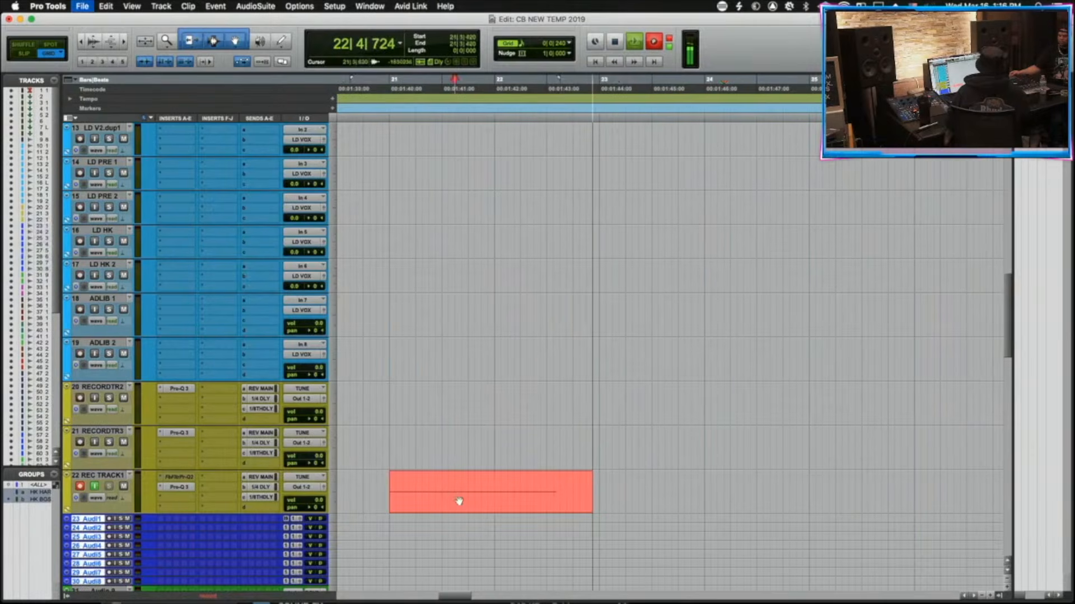
{"action": "key", "text": "super+period"}
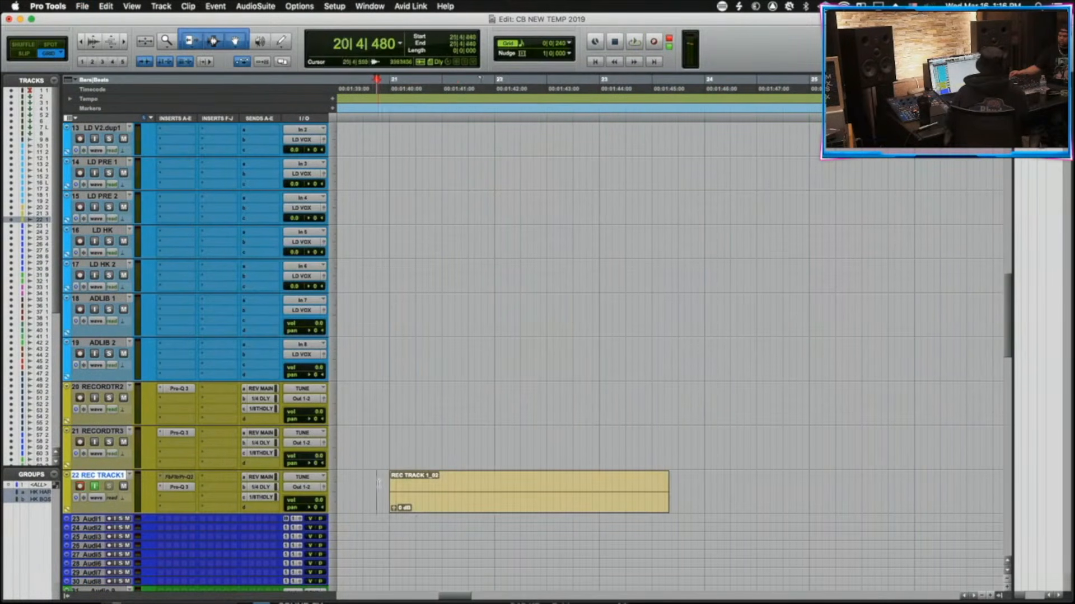
Record another take on REC TRACK1 from 20|4|480 and create the new playlist REC TRACK 1.01 during it.
{"action": "key", "text": "super+space"}
{"action": "key", "text": "super+s"}
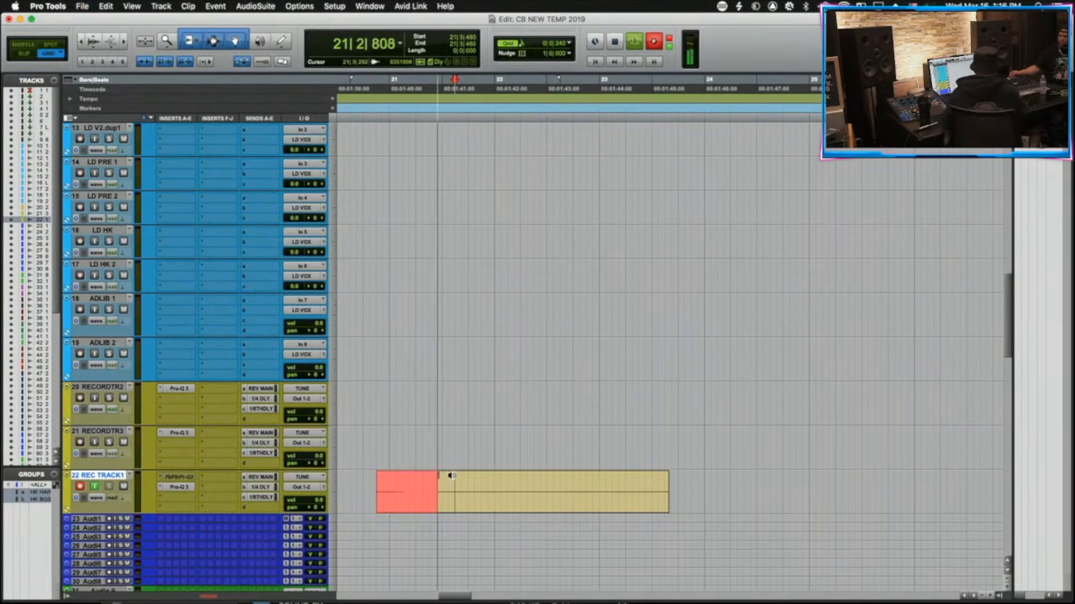
{"action": "key", "text": "ctrl+backslash"}
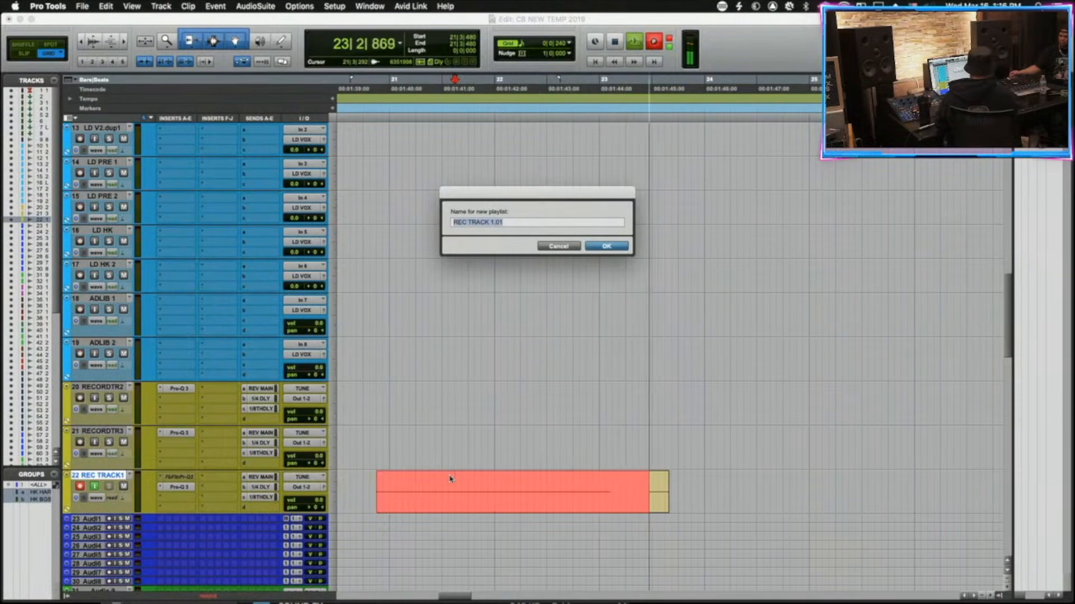
{"action": "key", "text": "Return"}
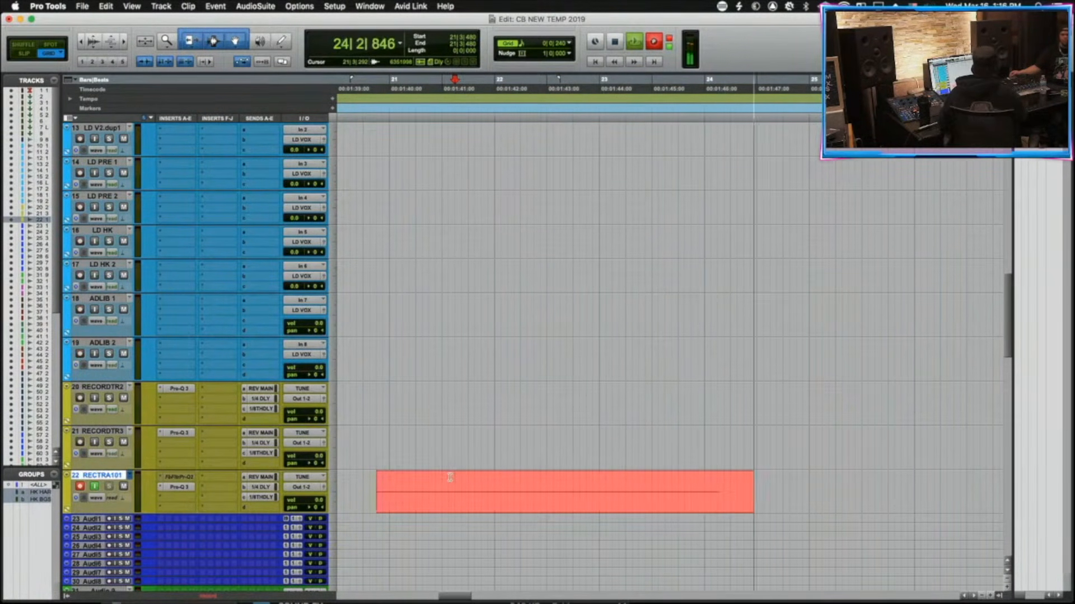
{"action": "key", "text": "space"}
Record briefly from 20|3|480 on RECTRA101, return to the session start and create a new playlist.
{"action": "key", "text": "super+space"}
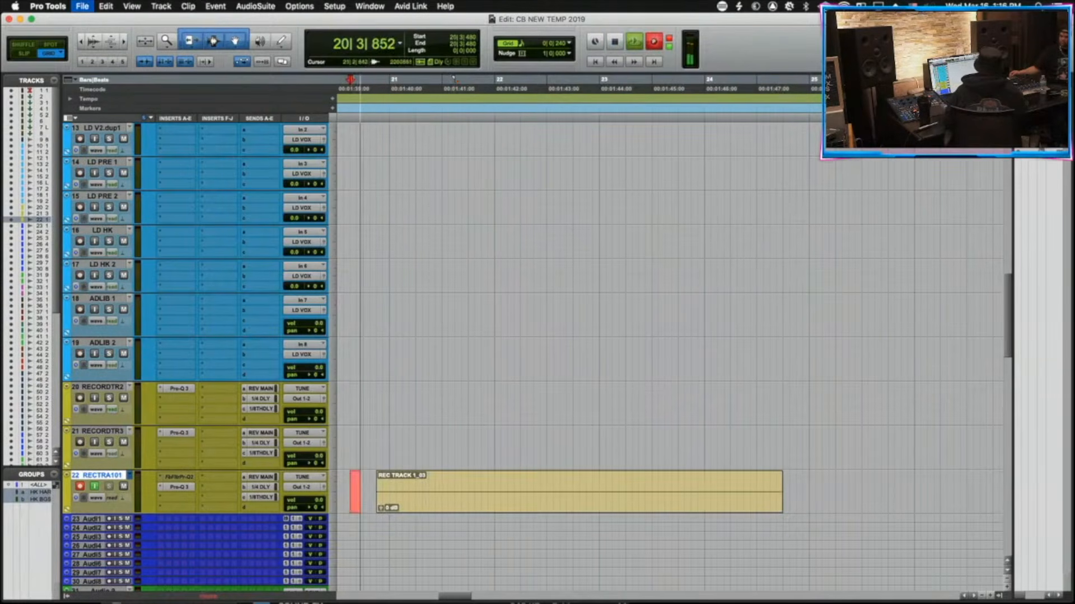
{"action": "key", "text": "space"}
{"action": "key", "text": "Return"}
{"action": "key", "text": "ctrl+backslash"}
{"action": "key", "text": "Return"}
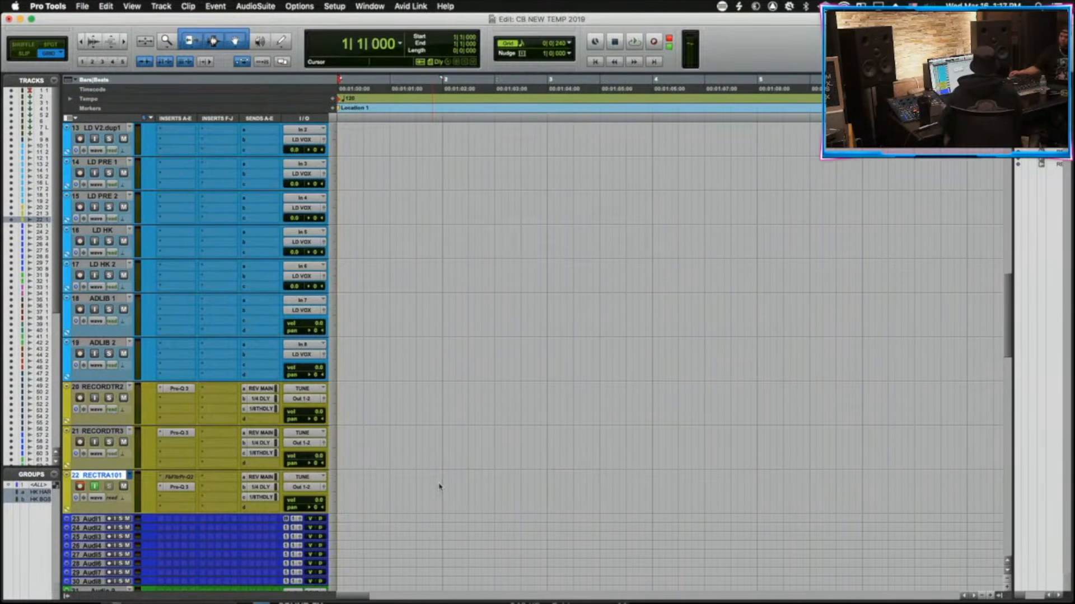
Record a take on RECTRA102, stop it and start recording the next one on RECTRA103.
{"action": "left_click", "coordinate": [496, 463]}
{"action": "key", "text": "super+space"}
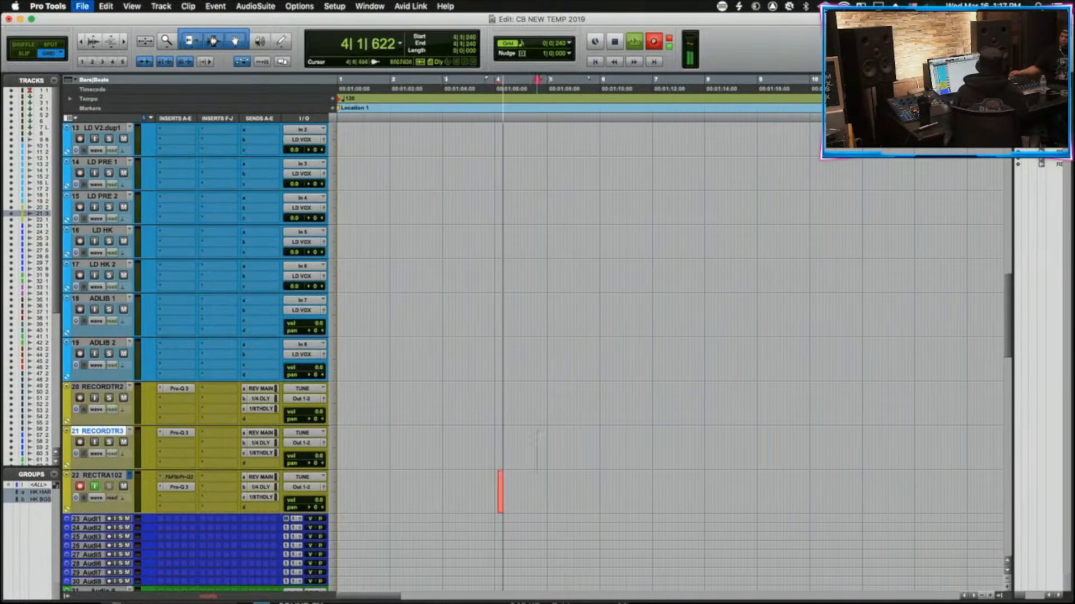
{"action": "key", "text": "space"}
{"action": "key", "text": "super+space"}
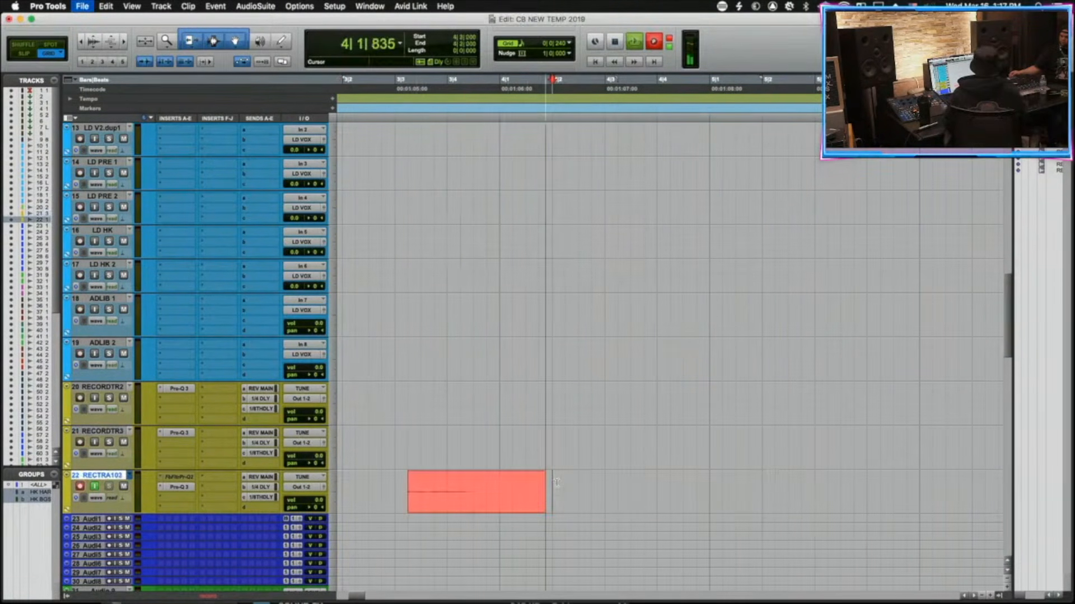
Place the edit cursor at 3|3|240, stop the running take and start a new recording from there.
{"action": "scroll", "coordinate": [456, 440], "scroll_direction": "up", "scroll_amount": 1}
{"action": "left_click", "coordinate": [411, 476]}
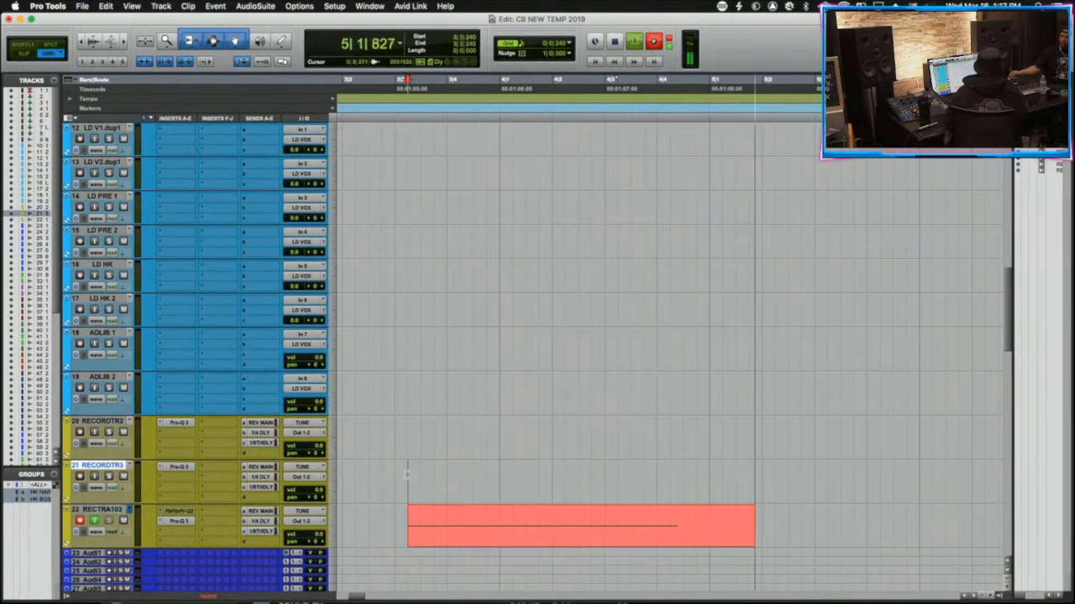
{"action": "key", "text": "space"}
{"action": "key", "text": "super+space"}
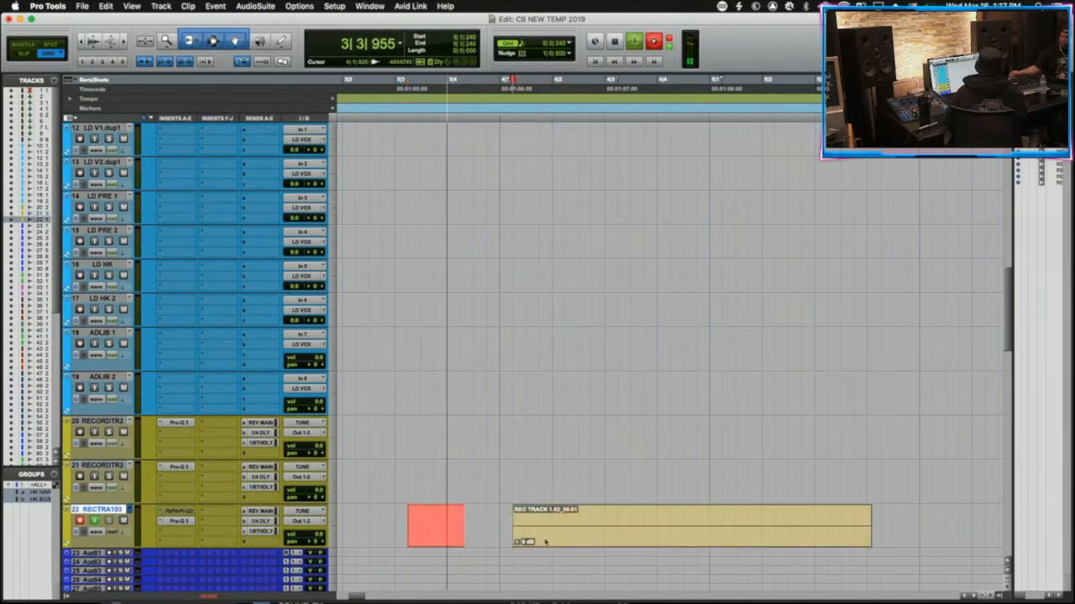
Move the finished take from RECTRA103 up to RECORDTR3 and trim its end to 5|1|240.
{"action": "left_click_drag", "start_coordinate": [663, 541], "coordinate": [683, 482]}
{"action": "left_click", "coordinate": [720, 476]}
{"action": "key", "text": "a"}
{"action": "key", "text": "super+s"}
{"action": "key", "text": "super+z"}
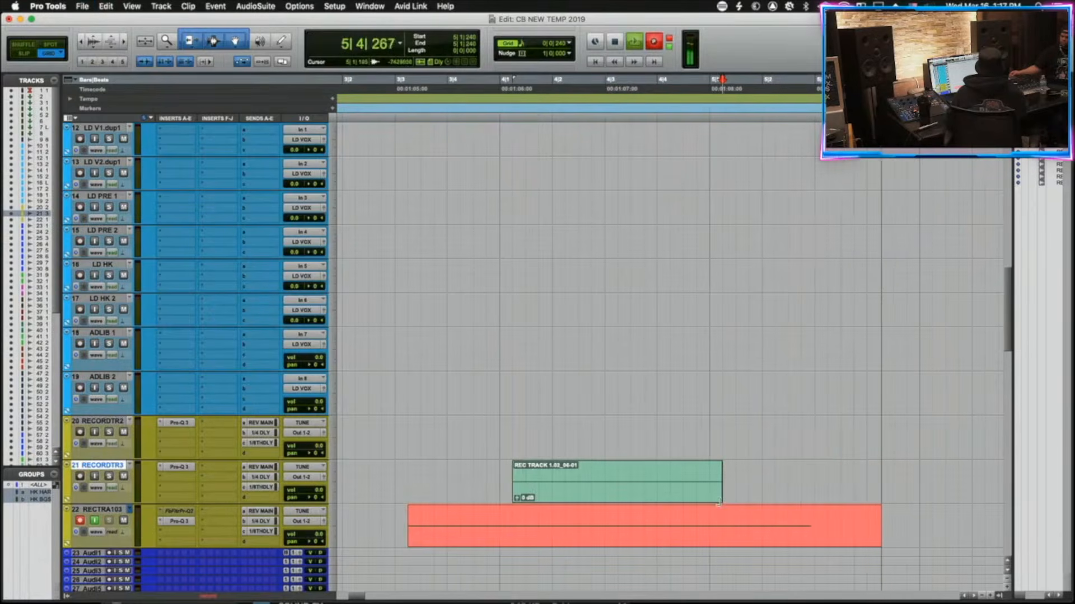
Stop recording, trim the RECTRA103 take's start to 5|1|000 and move it up to RECORDTR3 behind the first clip.
{"action": "key", "text": "super+period"}
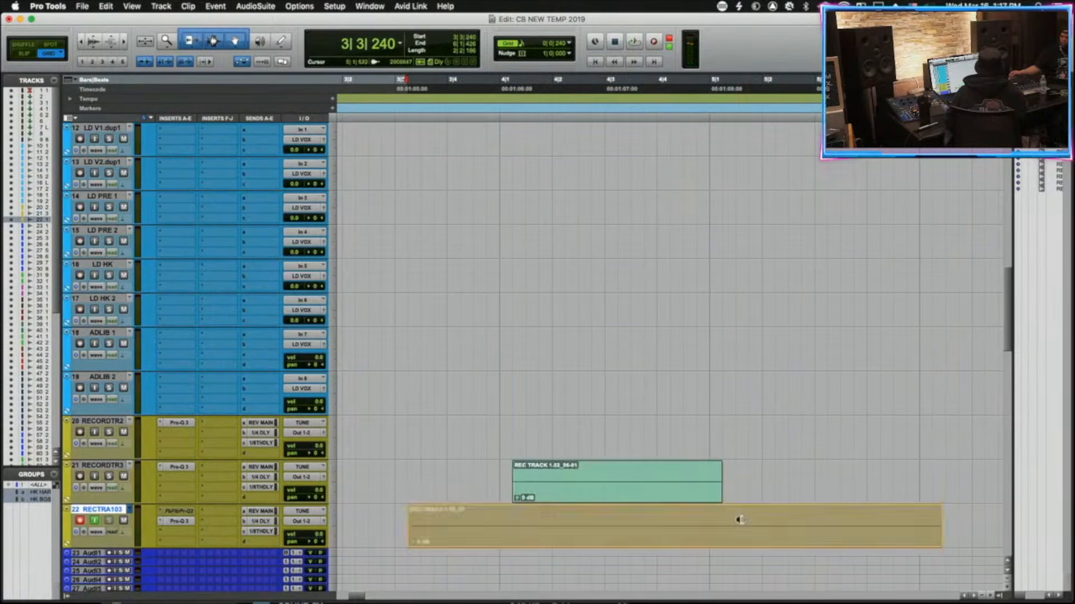
{"action": "left_click", "coordinate": [738, 524]}
{"action": "key", "text": "a"}
{"action": "left_click_drag", "start_coordinate": [740, 536], "coordinate": [736, 486]}
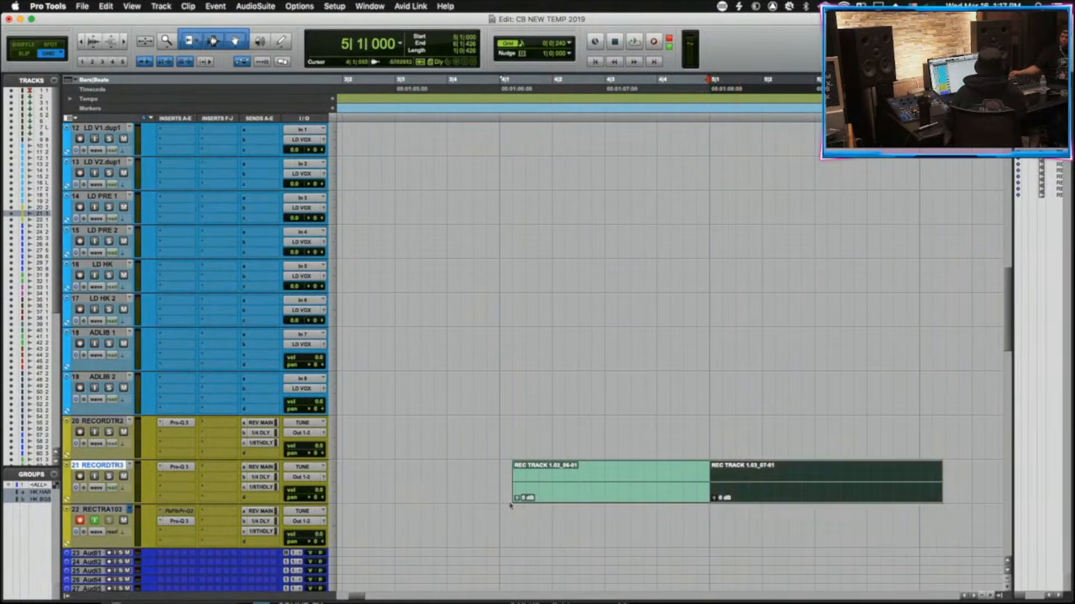
Record more takes on RECTRA103 under the RECORDTR3 clips and create the new playlist REC TRACK 1.04.
{"action": "left_click", "coordinate": [504, 517]}
{"action": "key", "text": "space"}
{"action": "key", "text": "super+space"}
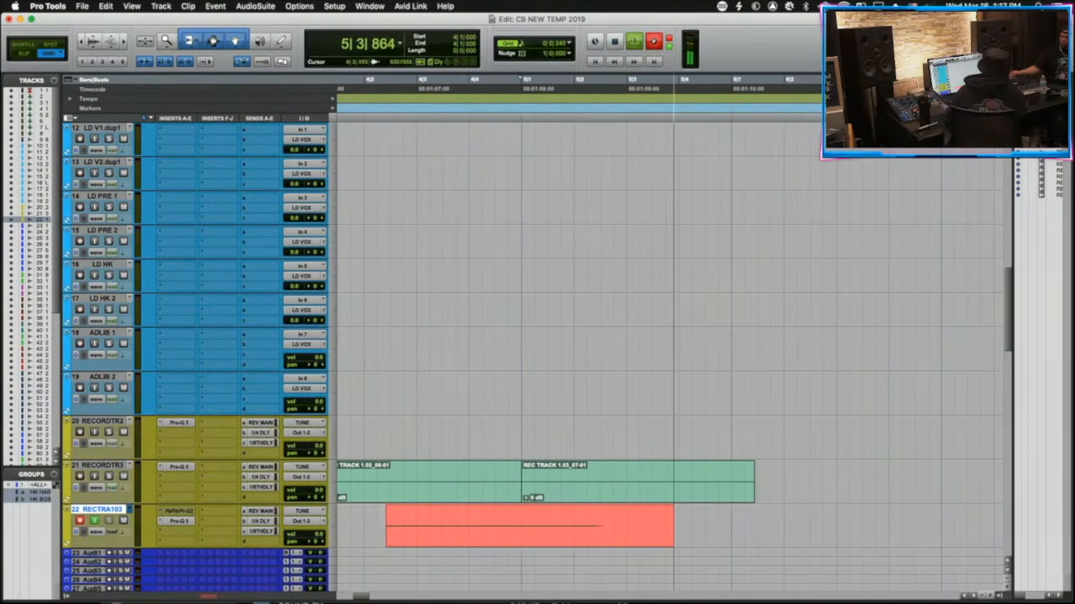
{"action": "key", "text": "super+period"}
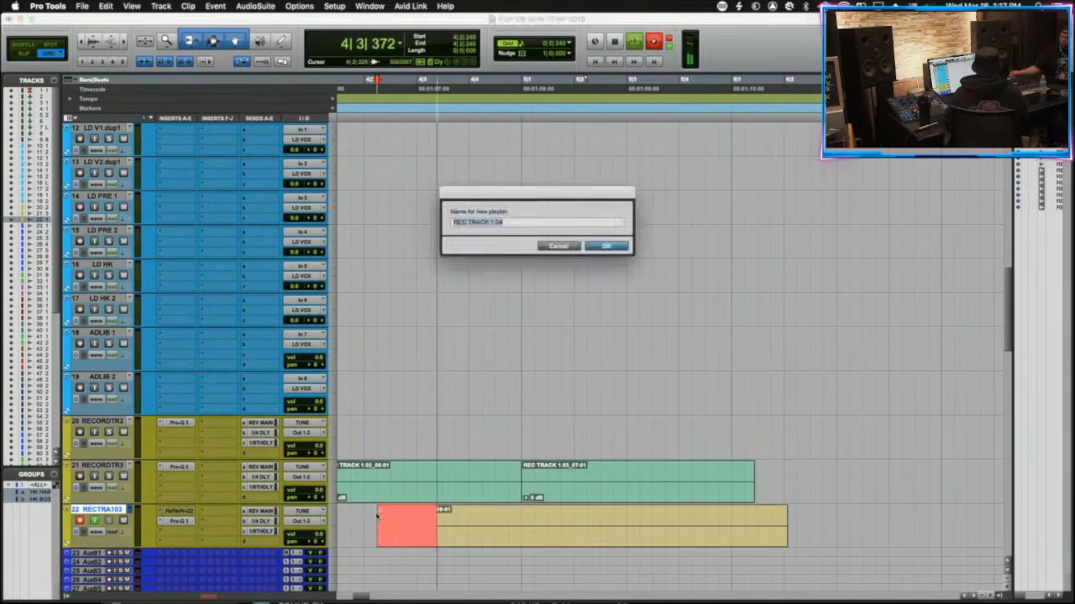
{"action": "key", "text": "space"}
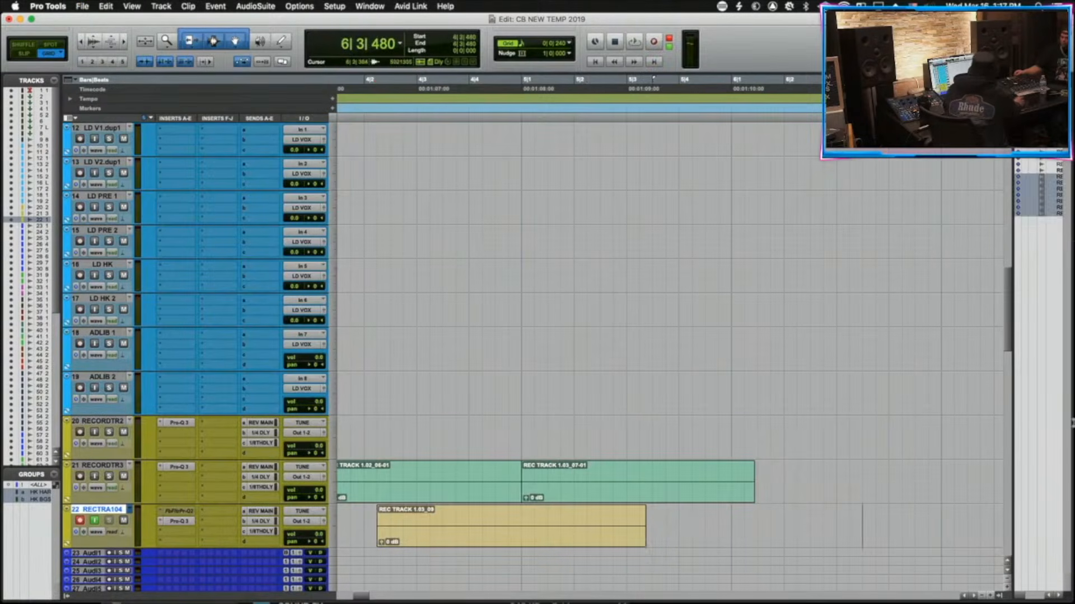
{"action": "left_click", "coordinate": [1068, 224]}
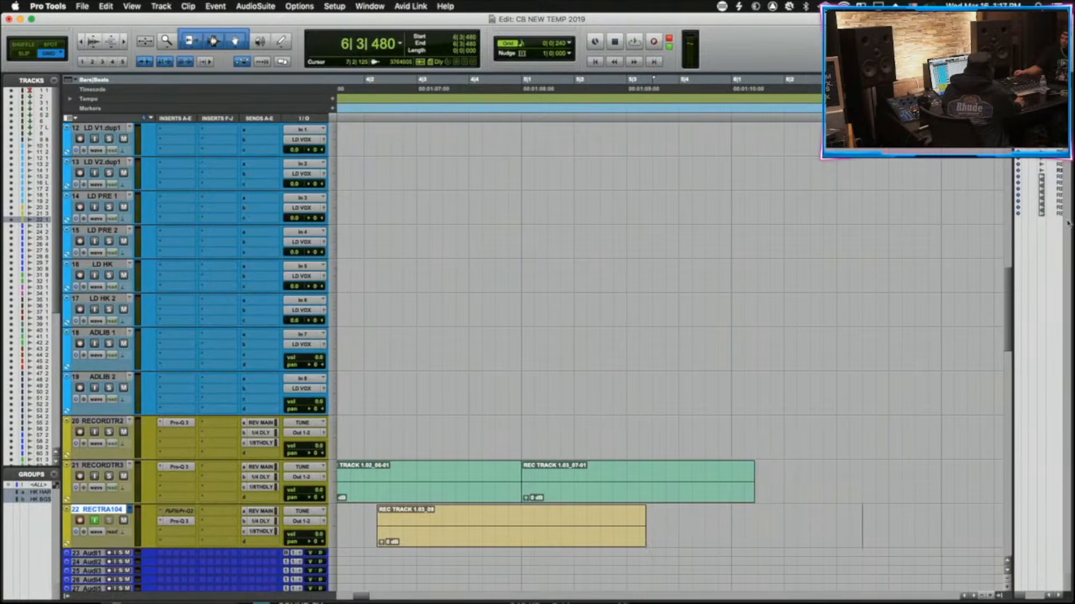
{"action": "right_click", "coordinate": [1045, 196]}
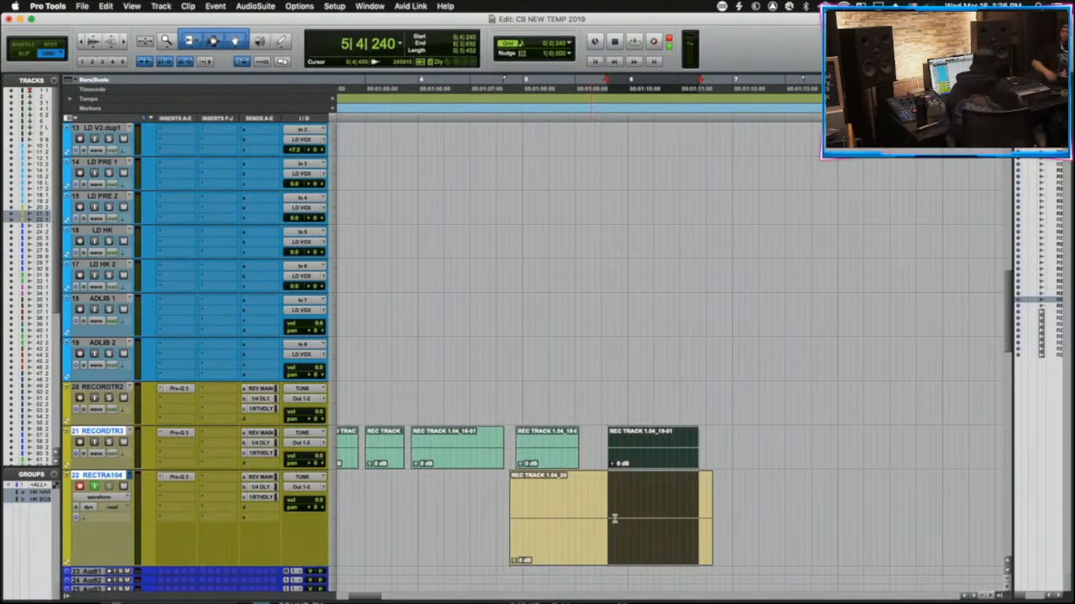
Split the last clip on RECORDTR3 at 6|3|000.
{"action": "scroll", "coordinate": [636, 552], "scroll_direction": "up", "scroll_amount": 2}
{"action": "scroll", "coordinate": [636, 552], "scroll_direction": "right", "scroll_amount": 3}
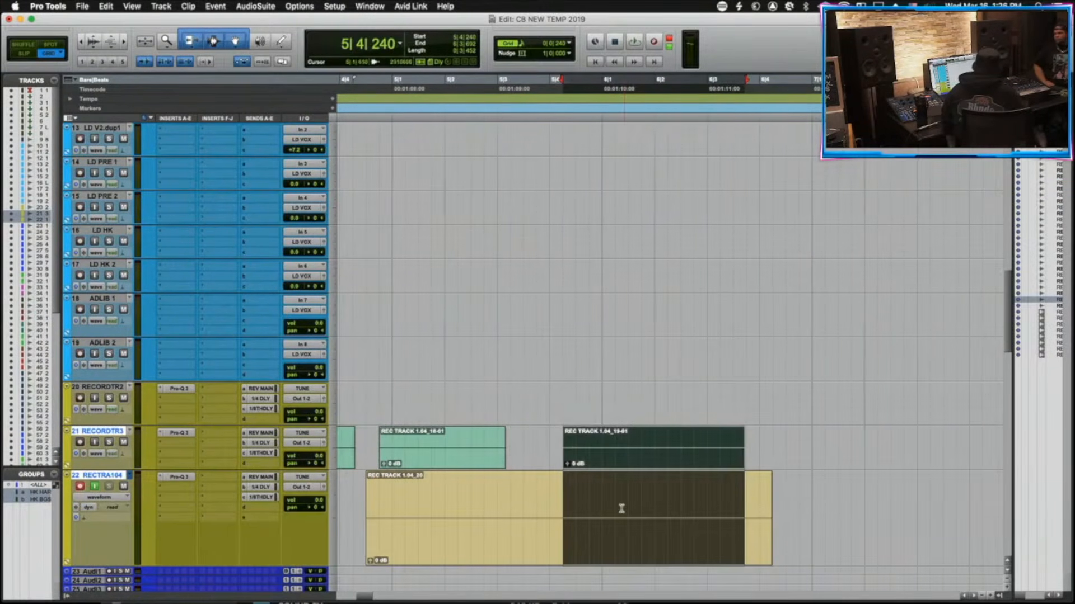
{"action": "left_click", "coordinate": [550, 501]}
{"action": "left_click", "coordinate": [724, 463]}
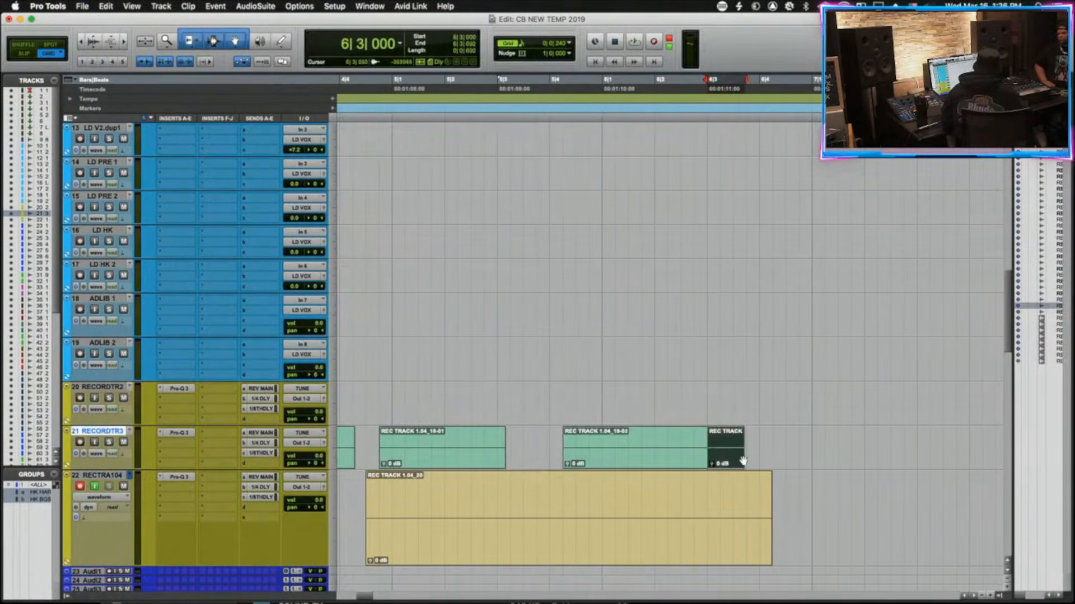
Extend the first piece's end over the split-off tail and move the clip down to RECTRA104.
{"action": "left_click", "coordinate": [666, 465]}
{"action": "left_click_drag", "start_coordinate": [710, 448], "coordinate": [786, 442]}
{"action": "left_click_drag", "start_coordinate": [629, 468], "coordinate": [630, 504]}
Record a new take on RECTRA104 from 5|1|000 over the existing clips.
{"action": "left_click", "coordinate": [392, 495]}
{"action": "key", "text": "super+space"}
{"action": "key", "text": "super+s"}
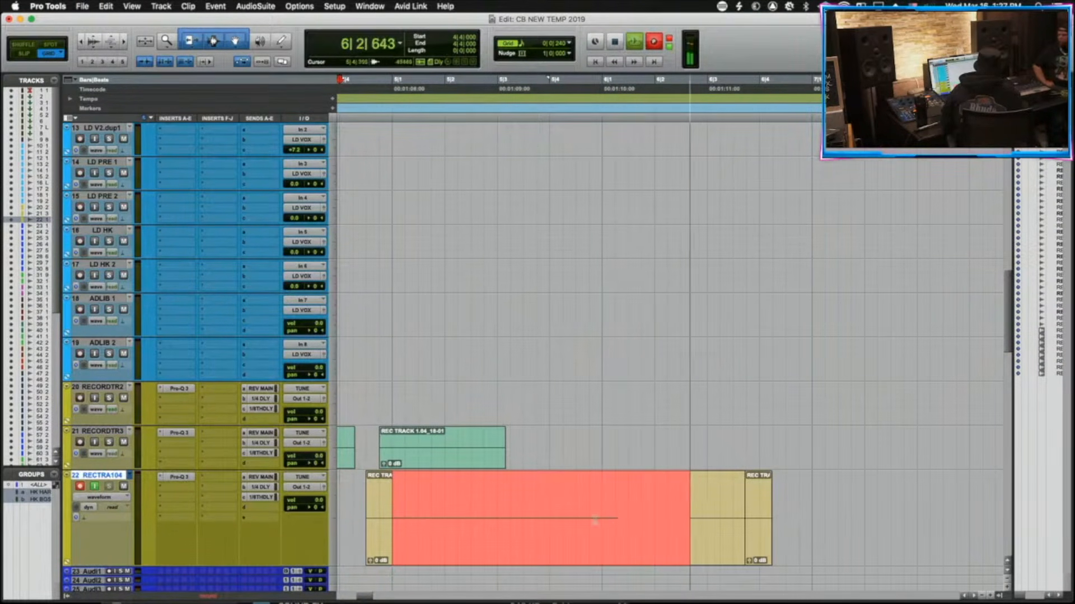
Stop the take, trim its start to 5|3|720 and move it up to RECORDTR3 while recording again from 4|4|000.
{"action": "key", "text": "space"}
{"action": "key", "text": "super+space"}
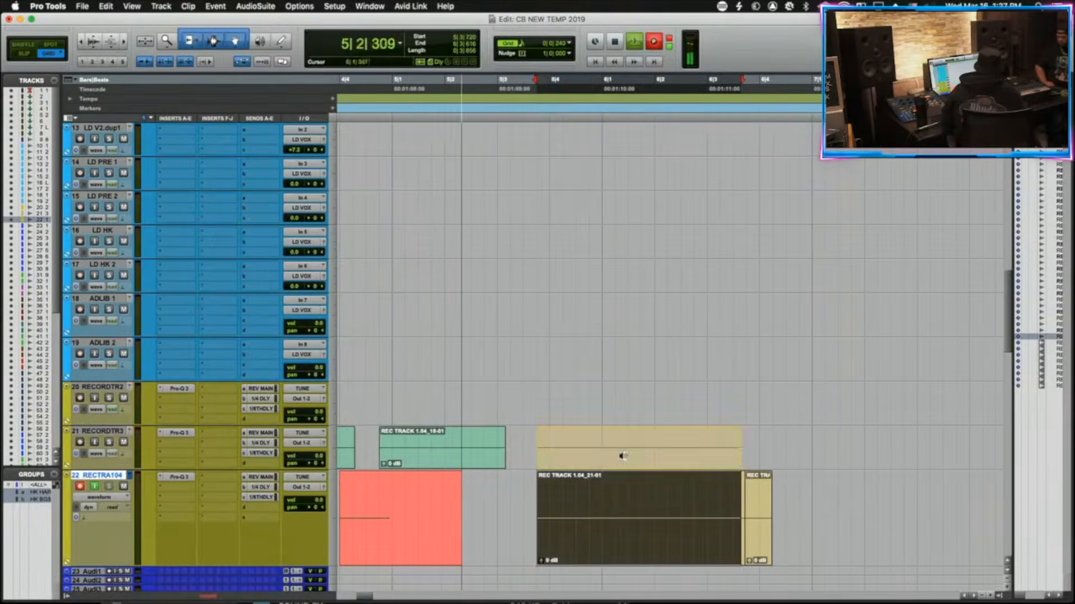
{"action": "left_click_drag", "start_coordinate": [620, 506], "coordinate": [621, 463]}
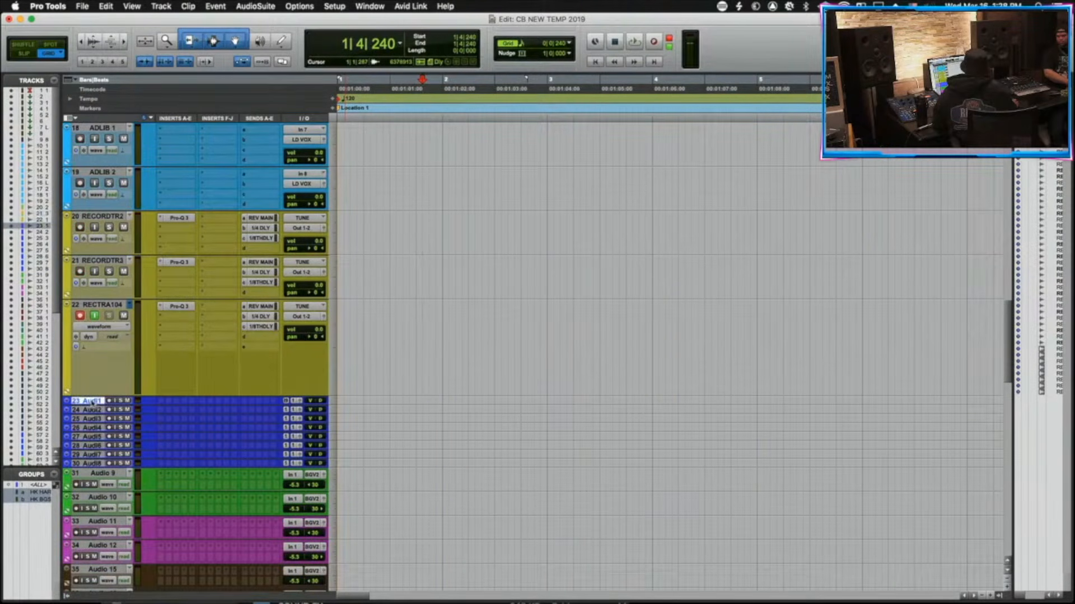
Enlarge the track heights of Audio 1 through Audio 8 and select a range across them starting at 1|4|000.
{"action": "left_click", "coordinate": [95, 464], "text": "shift"}
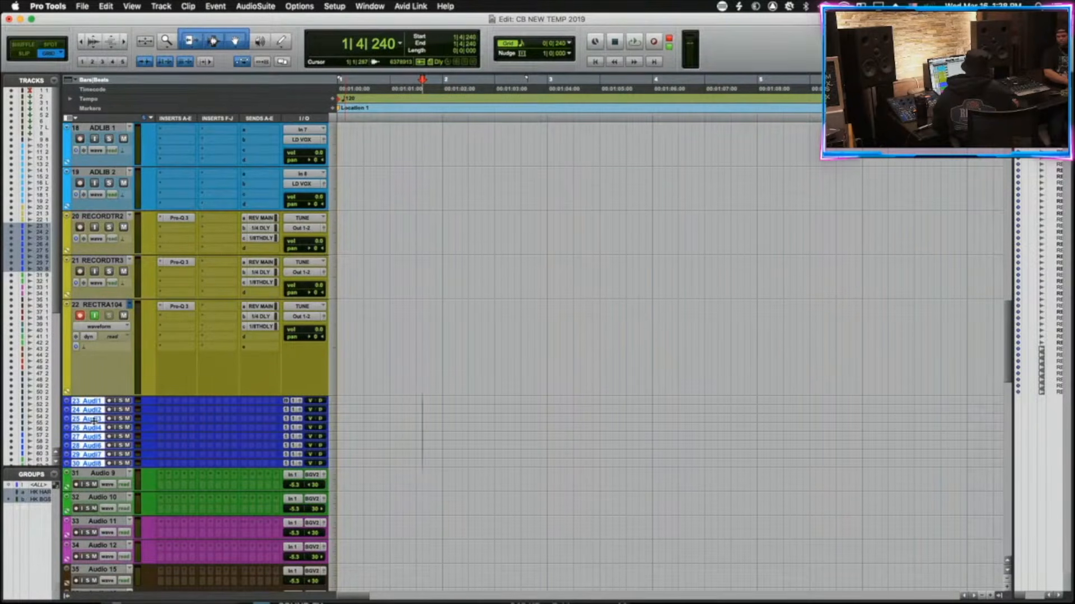
{"action": "key", "text": "ctrl+Up"}
{"action": "key", "text": "ctrl+Up"}
{"action": "key", "text": "ctrl+Up"}
{"action": "scroll", "coordinate": [295, 442], "scroll_direction": "down", "scroll_amount": 4}
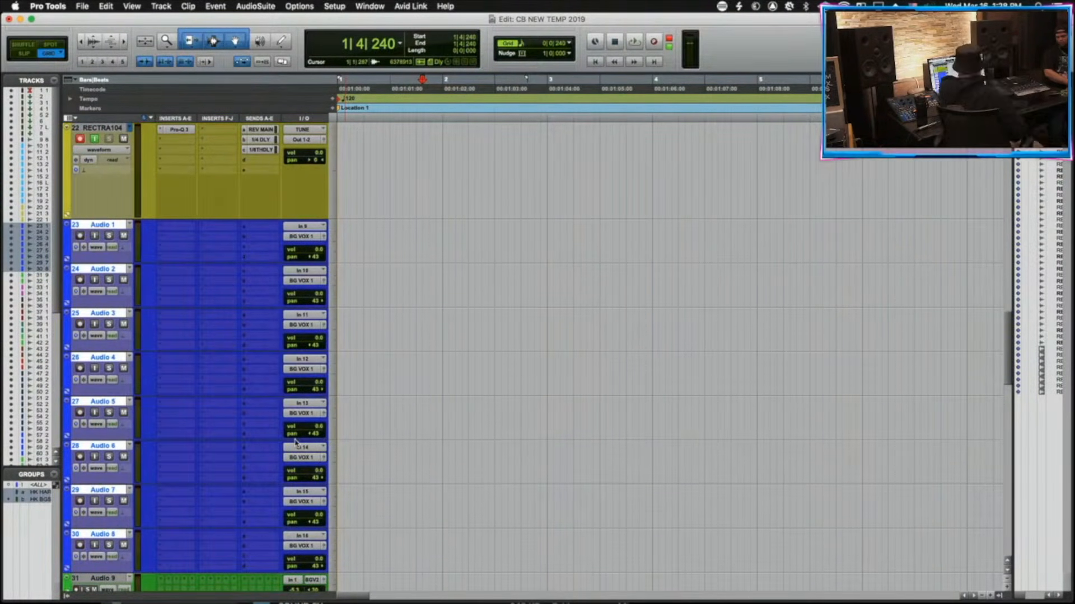
{"action": "left_click_drag", "start_coordinate": [415, 235], "coordinate": [568, 326]}
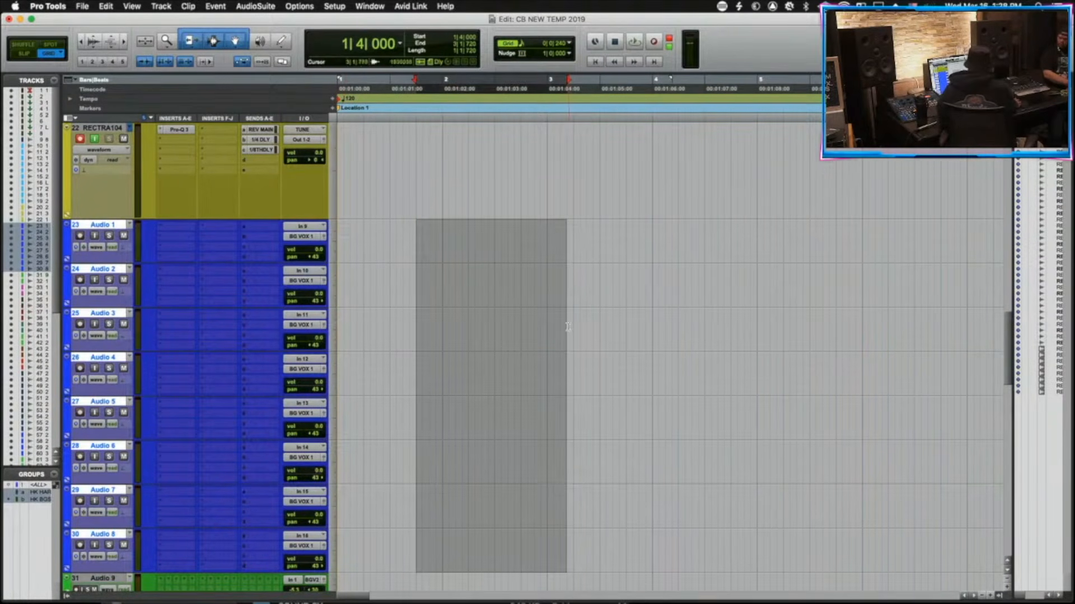
{"action": "left_click", "coordinate": [403, 234]}
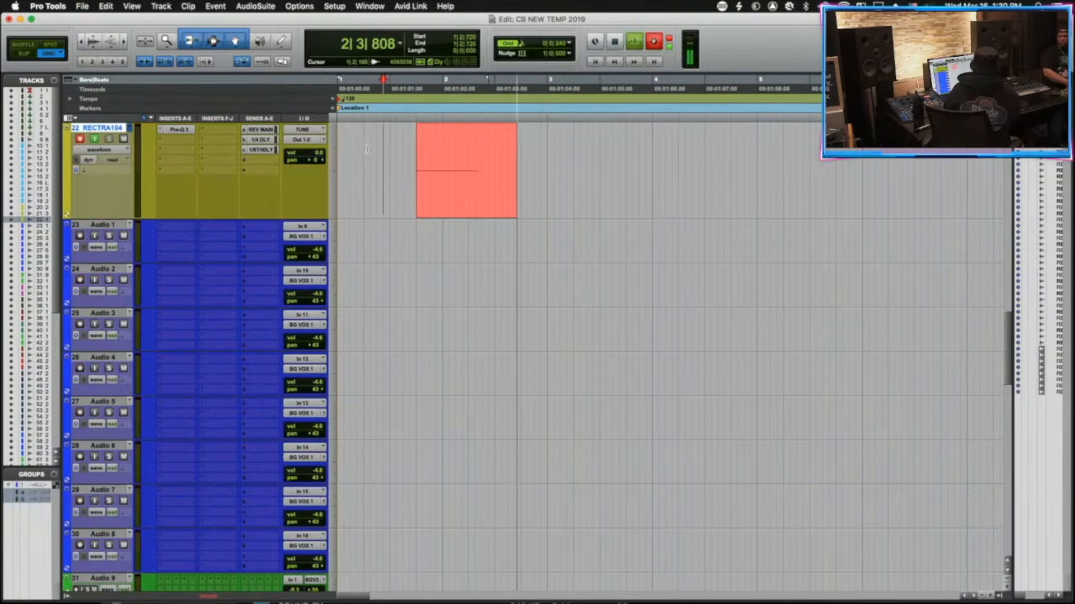
Restart recording on RECTRA104 from 1|2|000 and move the previous take, trimmed to start at 2|2|480, down to Audio 1.
{"action": "left_click", "coordinate": [365, 150]}
{"action": "key", "text": "space"}
{"action": "key", "text": "super+space"}
{"action": "left_click", "coordinate": [481, 167]}
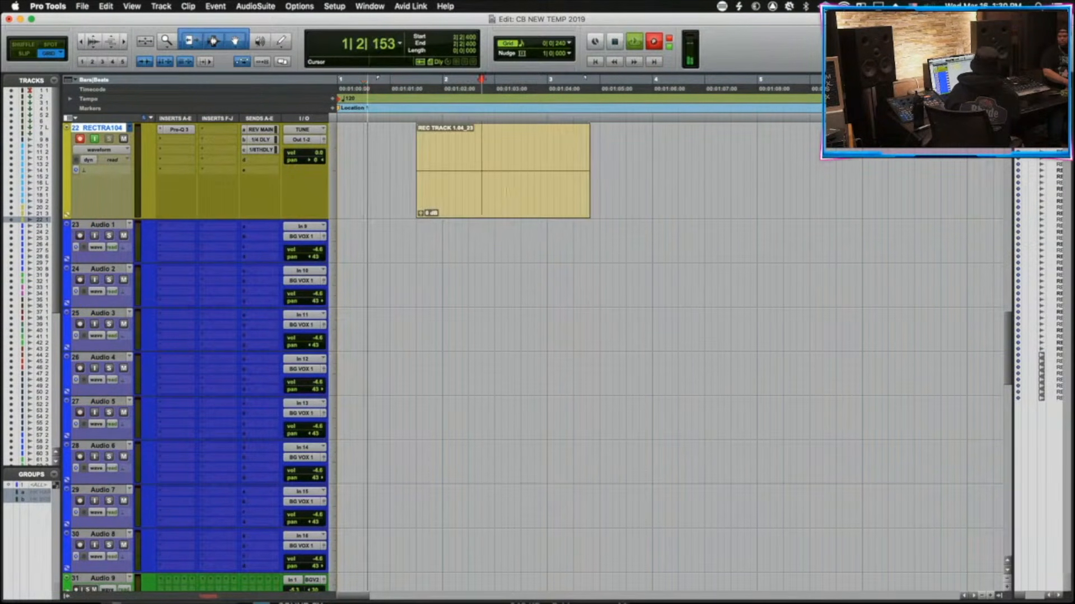
{"action": "left_click", "coordinate": [513, 205]}
{"action": "key", "text": "super+s"}
{"action": "left_click_drag", "start_coordinate": [532, 214], "coordinate": [524, 241]}
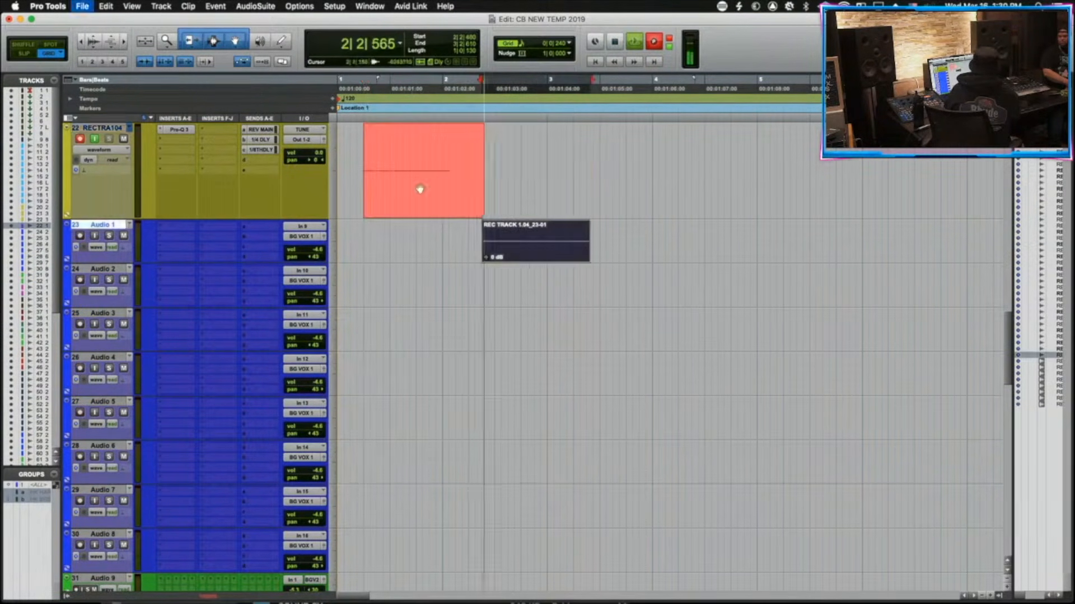
Restart recording on RECTRA104 from 1|1|720 and move the previous take, trimmed to start at 2|2|480, down to Audio 2.
{"action": "left_click", "coordinate": [369, 142]}
{"action": "left_click", "coordinate": [358, 146]}
{"action": "key", "text": "space"}
{"action": "key", "text": "super+space"}
{"action": "left_click", "coordinate": [481, 167]}
{"action": "key", "text": "a"}
{"action": "left_click_drag", "start_coordinate": [504, 206], "coordinate": [508, 287]}
{"action": "key", "text": "super+s"}
Trim the ends of the clips on Audio 1 and Audio 2 to 3|2|240.
{"action": "left_click", "coordinate": [586, 276]}
{"action": "key", "text": "s"}
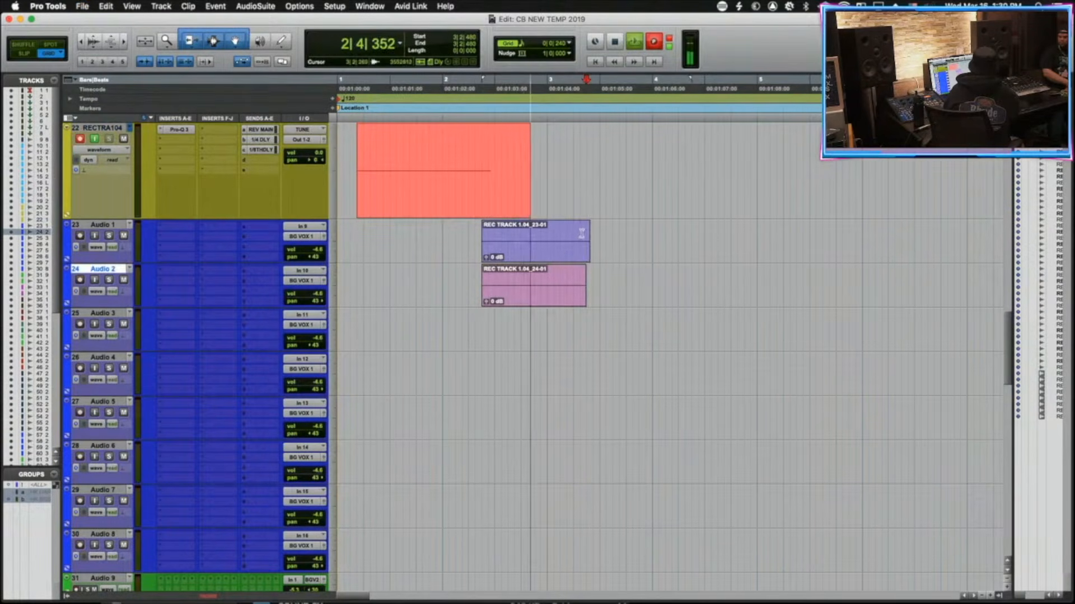
{"action": "left_click", "coordinate": [581, 234]}
{"action": "key", "text": "s"}
{"action": "left_click", "coordinate": [580, 276]}
{"action": "key", "text": "s"}
Restart recording on RECTRA104 from 1|1|720, move the previous take, trimmed to start at 2|2|480, down to Audio 3 and save.
{"action": "left_click", "coordinate": [356, 147]}
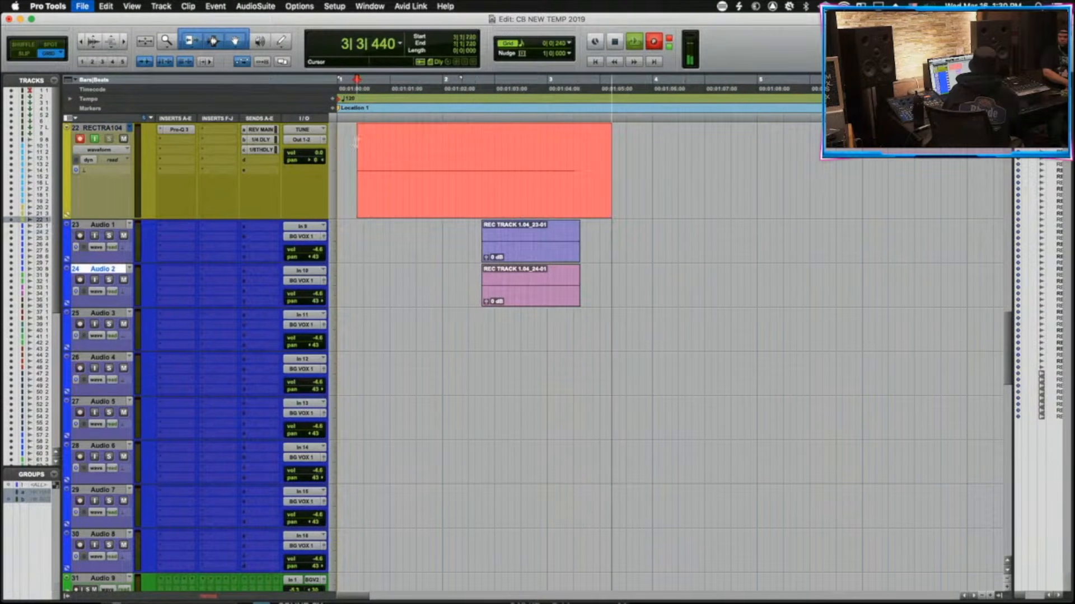
{"action": "key", "text": "space"}
{"action": "key", "text": "super+space"}
{"action": "left_click", "coordinate": [481, 163]}
{"action": "key", "text": "a"}
{"action": "left_click_drag", "start_coordinate": [507, 204], "coordinate": [518, 334]}
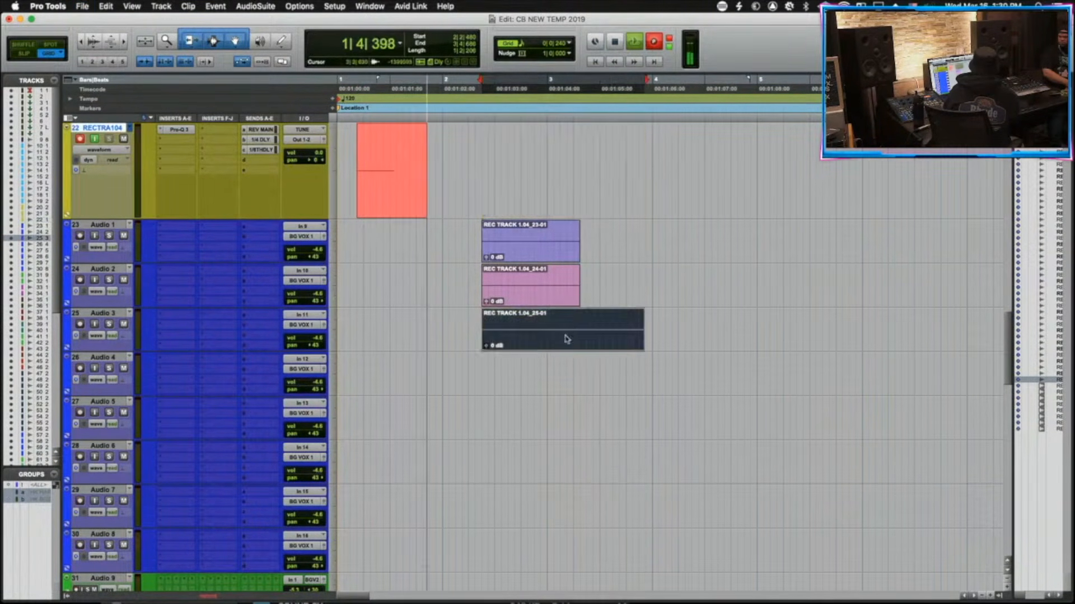
{"action": "key", "text": "super+s"}
Trim the end of the Audio 3 clip to match the two above, and trim all three clip ends together.
{"action": "left_click", "coordinate": [581, 316]}
{"action": "key", "text": "s"}
{"action": "left_click_drag", "start_coordinate": [614, 330], "coordinate": [579, 223]}
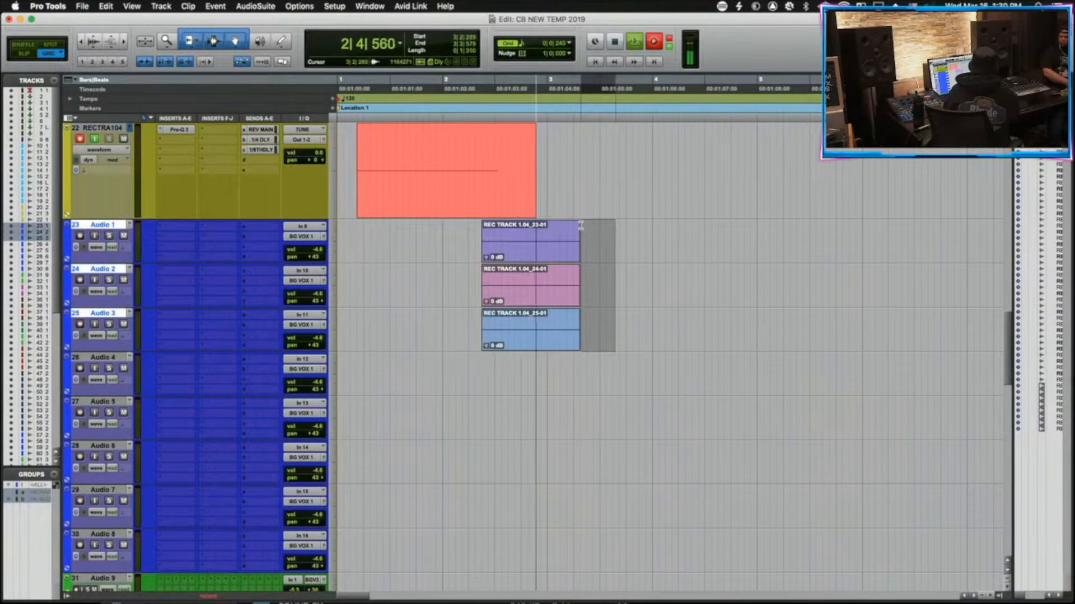
{"action": "key", "text": "s"}
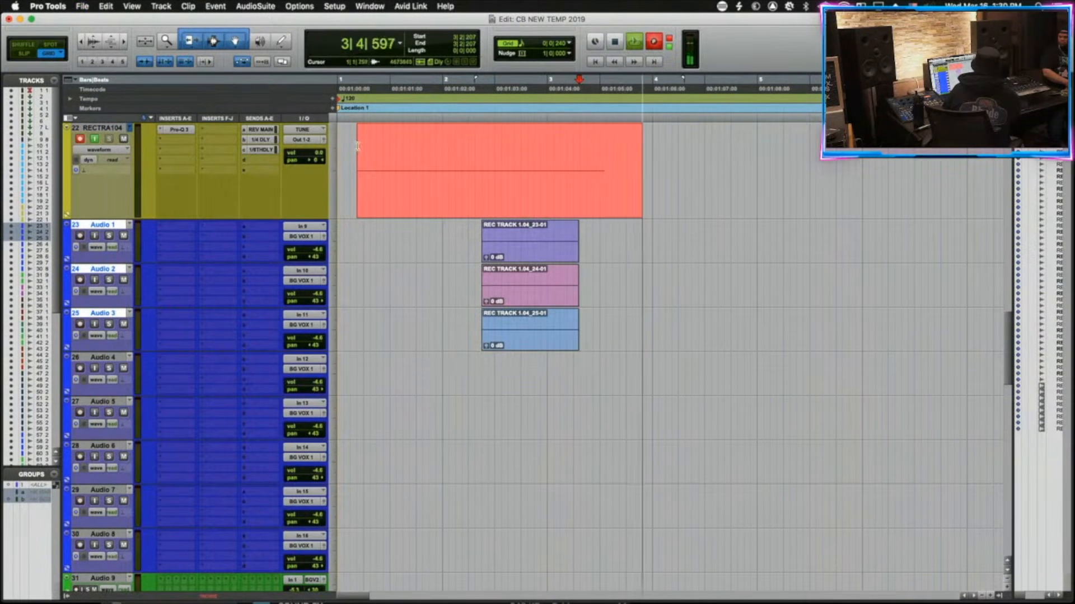
Record again on RECTRA104 and move the previous take, with its start trimmed, down to Audio 4.
{"action": "left_click", "coordinate": [357, 152]}
{"action": "key", "text": "space"}
{"action": "key", "text": "super+space"}
{"action": "left_click", "coordinate": [469, 163]}
{"action": "key", "text": "a"}
{"action": "left_click_drag", "start_coordinate": [504, 200], "coordinate": [504, 372]}
Trim the Audio 4 clip to run from 2|2|480 to 3|2|480 and save the session.
{"action": "left_click", "coordinate": [586, 366]}
{"action": "key", "text": "s"}
{"action": "left_click", "coordinate": [485, 367]}
{"action": "key", "text": "a"}
{"action": "key", "text": "super+s"}
Restart recording on RECTRA104 within bar 2 and move the previous take, trimmed to start at 2|4|240, down to Audio 5.
{"action": "scroll", "coordinate": [528, 302], "scroll_direction": "right", "scroll_amount": 5}
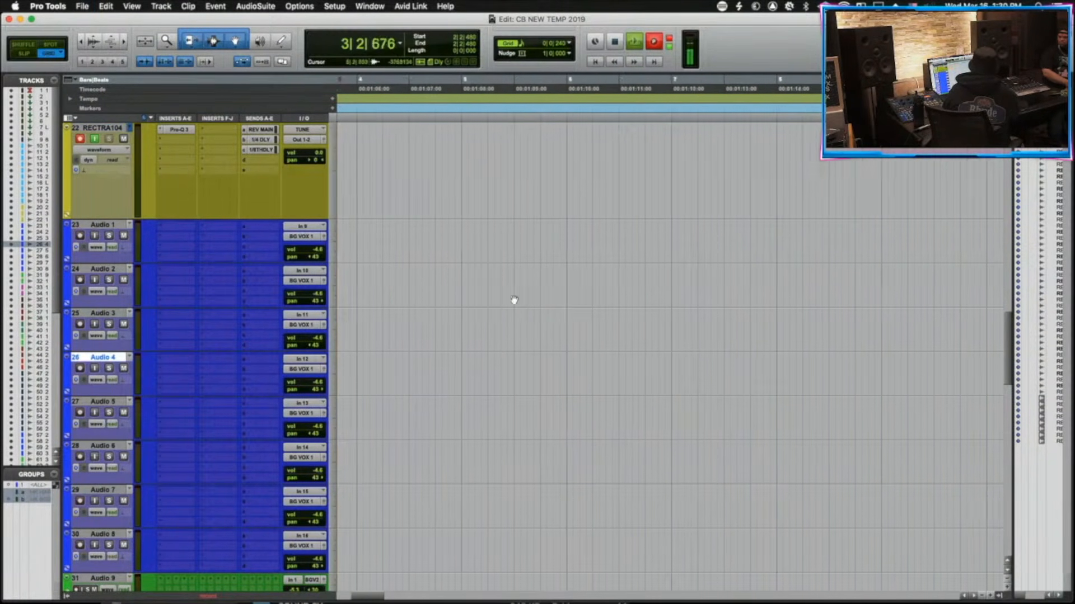
{"action": "scroll", "coordinate": [528, 302], "scroll_direction": "left", "scroll_amount": 3}
{"action": "scroll", "coordinate": [373, 175], "scroll_direction": "left", "scroll_amount": 2}
{"action": "left_click", "coordinate": [369, 177]}
{"action": "left_click", "coordinate": [355, 180]}
{"action": "key", "text": "space"}
{"action": "key", "text": "super+space"}
{"action": "left_click", "coordinate": [421, 161]}
{"action": "key", "text": "a"}
{"action": "left_click_drag", "start_coordinate": [476, 198], "coordinate": [482, 410]}
Restart recording on RECTRA104 from 2|1|240 and move the previous take, trimmed to start at 2|4|480, down to Audio 6.
{"action": "left_click", "coordinate": [342, 185]}
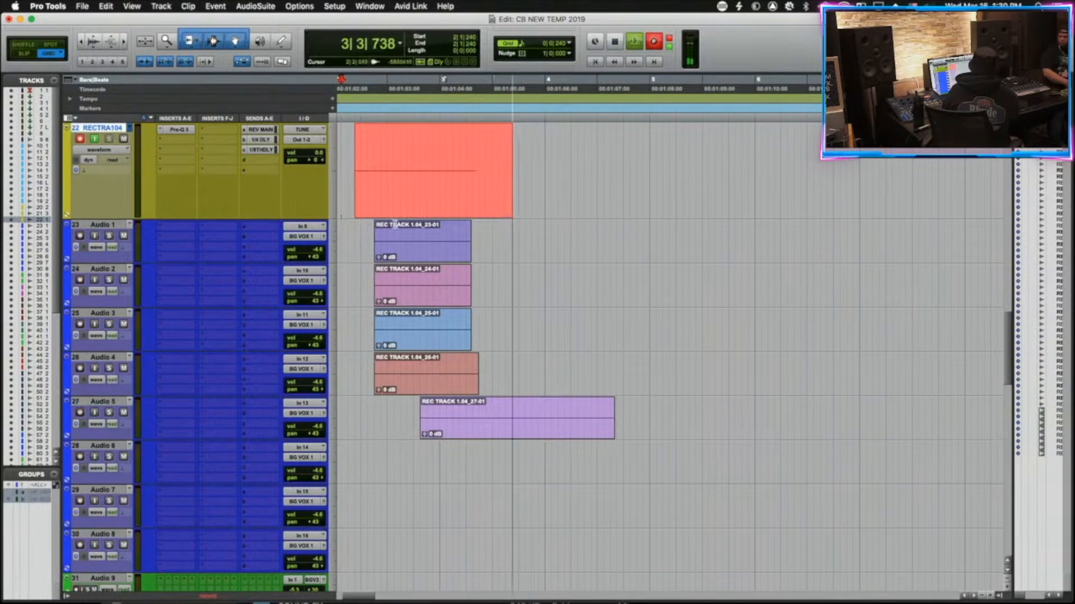
{"action": "key", "text": "space"}
{"action": "key", "text": "super+space"}
{"action": "left_click", "coordinate": [427, 163]}
{"action": "key", "text": "a"}
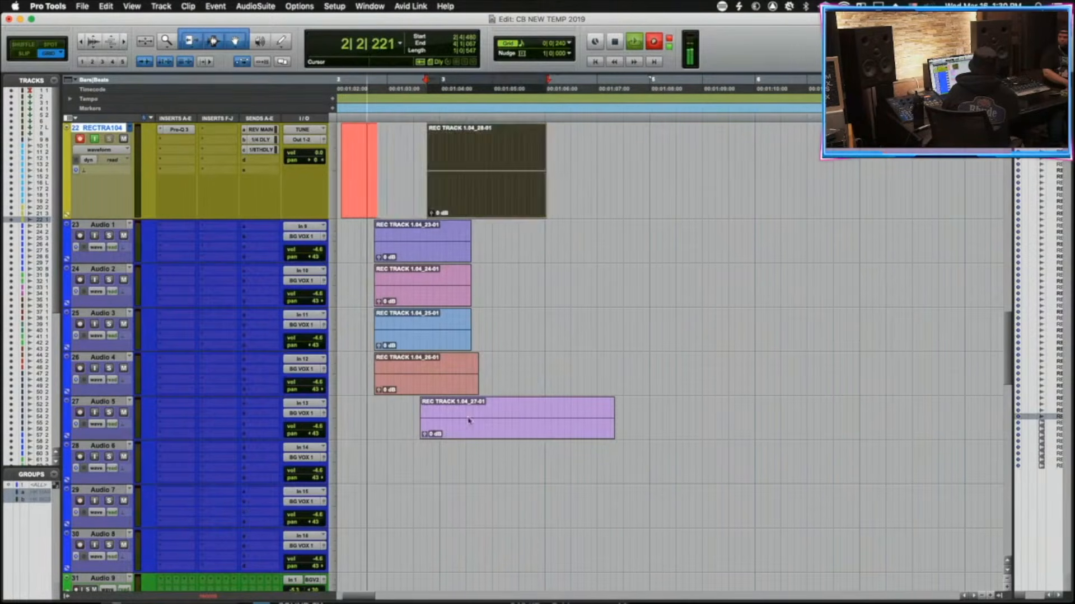
{"action": "left_click_drag", "start_coordinate": [458, 196], "coordinate": [459, 457]}
Trim the Audio 5 clip's start to 2|4|480 and delete the tails of the Audio 5 and Audio 6 clips from 3|3|000.
{"action": "left_click_drag", "start_coordinate": [422, 421], "coordinate": [430, 421]}
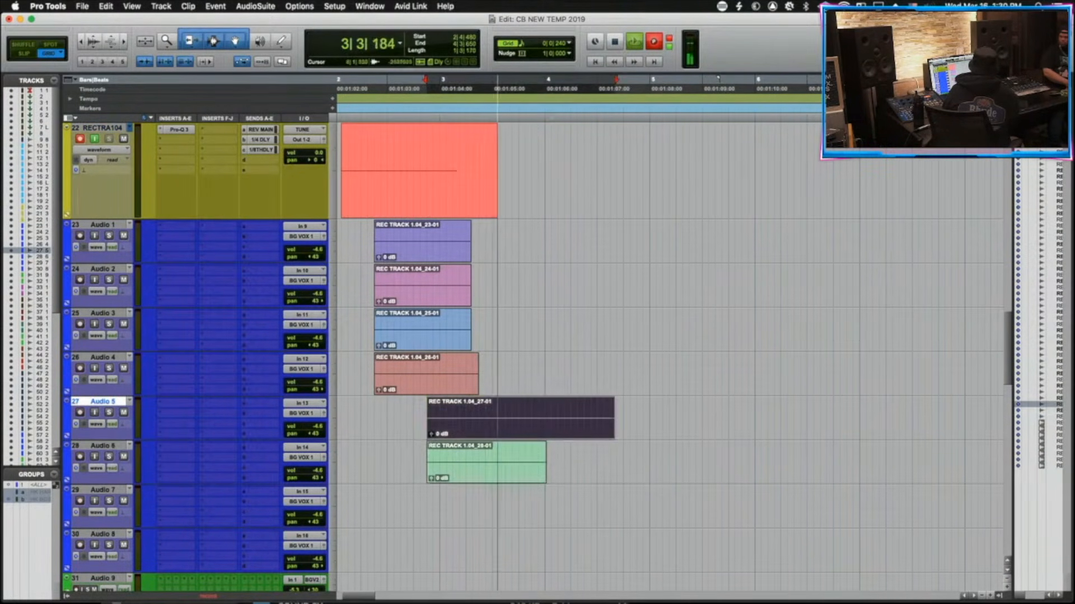
{"action": "left_click_drag", "start_coordinate": [493, 424], "coordinate": [630, 447]}
{"action": "key", "text": "Delete"}
{"action": "key", "text": "space"}
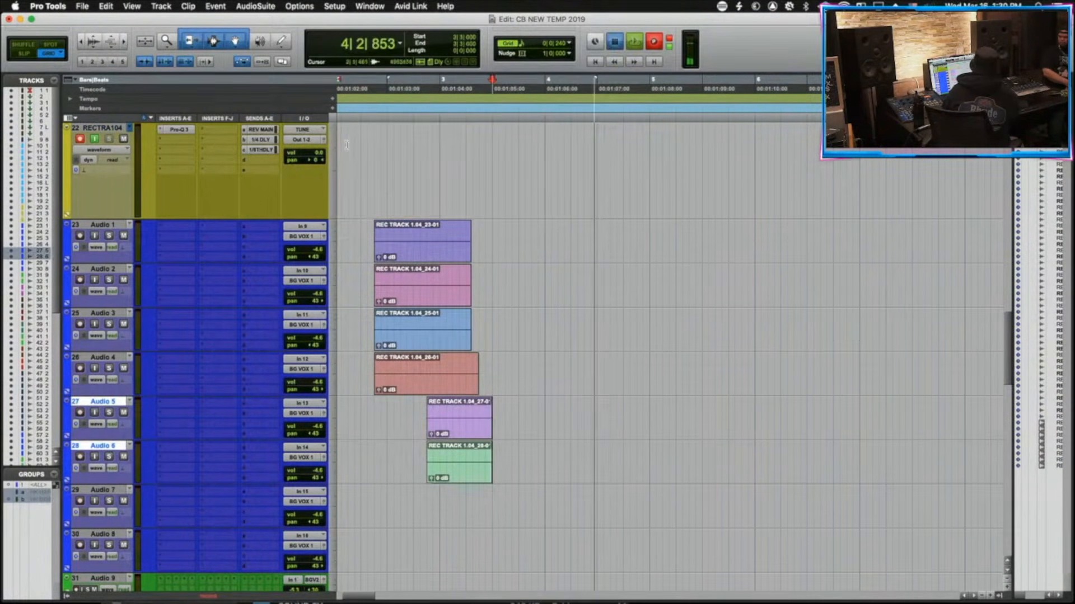
Record further takes on RECTRA104 from 2|1|480 and place the trimmed takes, starting at 2|4|240, on Audio 7 and Audio 8.
{"action": "left_click", "coordinate": [349, 155]}
{"action": "key", "text": "super+space"}
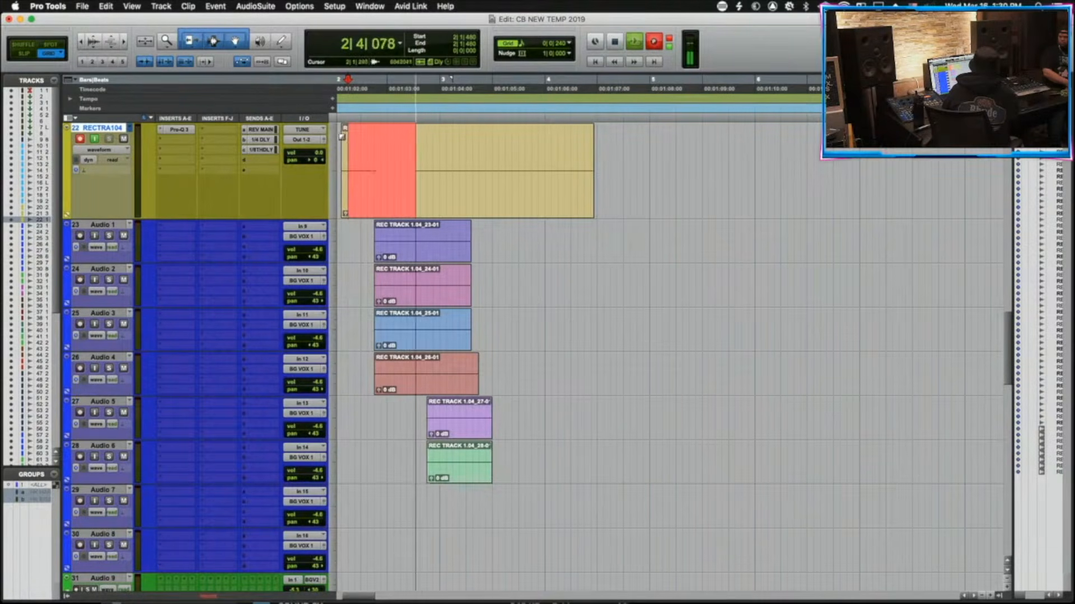
{"action": "key", "text": "space"}
{"action": "key", "text": "space"}
{"action": "left_click_drag", "start_coordinate": [450, 197], "coordinate": [458, 551]}
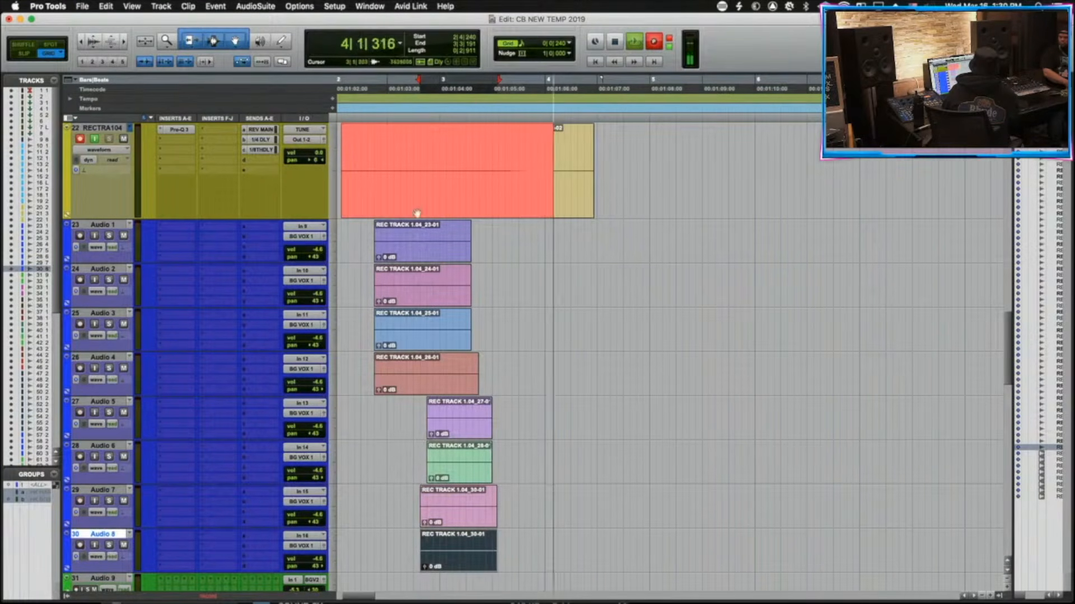
Keep recording on RECTRA104 from 2|3|000 and move the takes trimmed to start at 3|3|000 onto Audio 1 and Audio 2.
{"action": "left_click", "coordinate": [389, 172]}
{"action": "key", "text": "space"}
{"action": "key", "text": "space"}
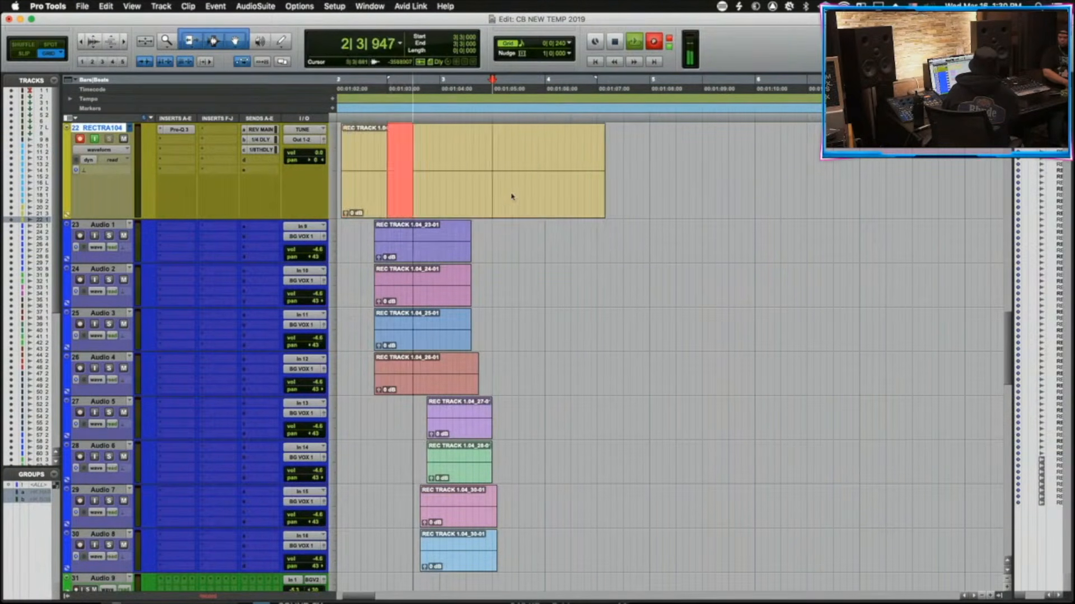
{"action": "left_click_drag", "start_coordinate": [519, 253], "coordinate": [519, 254]}
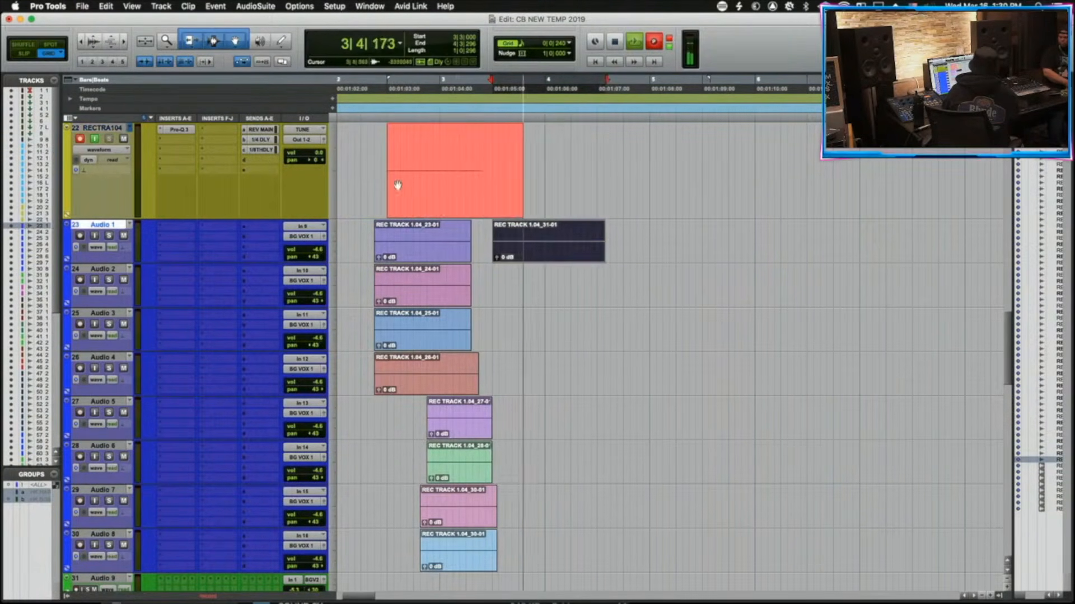
{"action": "key", "text": "space"}
{"action": "key", "text": "space"}
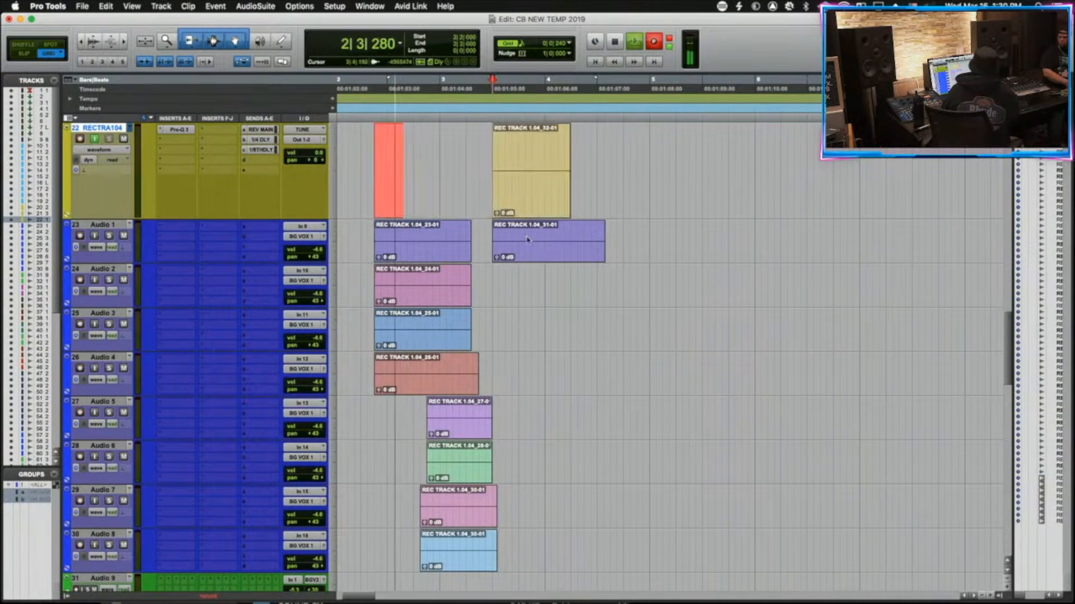
{"action": "left_click_drag", "start_coordinate": [507, 215], "coordinate": [530, 292]}
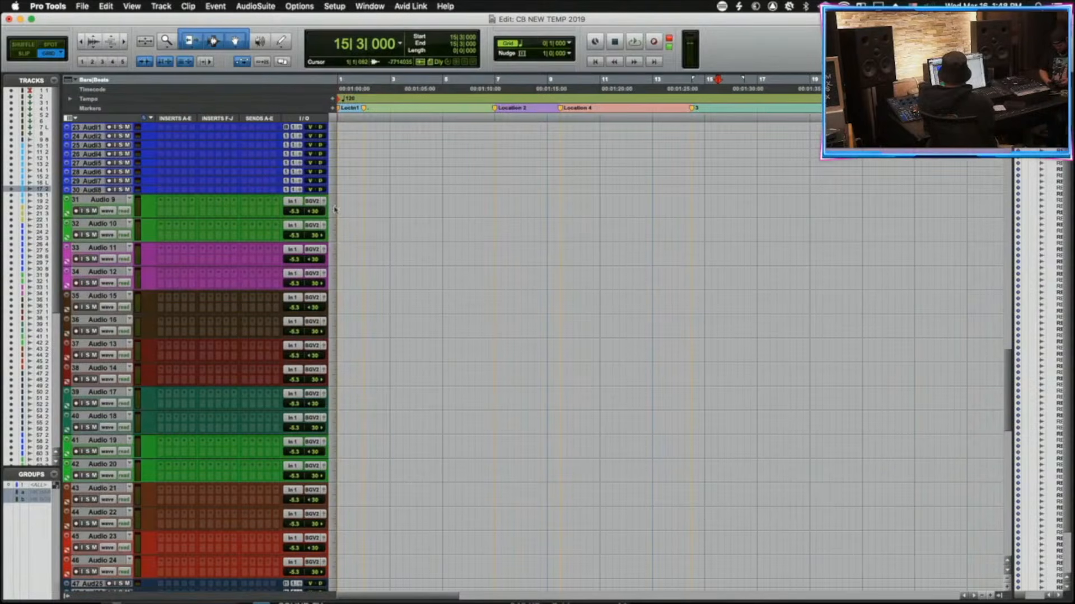
Highlight empty ranges across each coloured pair of background tracks, from Audio 9 and 10 down to Audio 19 and 20.
{"action": "left_click_drag", "start_coordinate": [357, 206], "coordinate": [503, 236]}
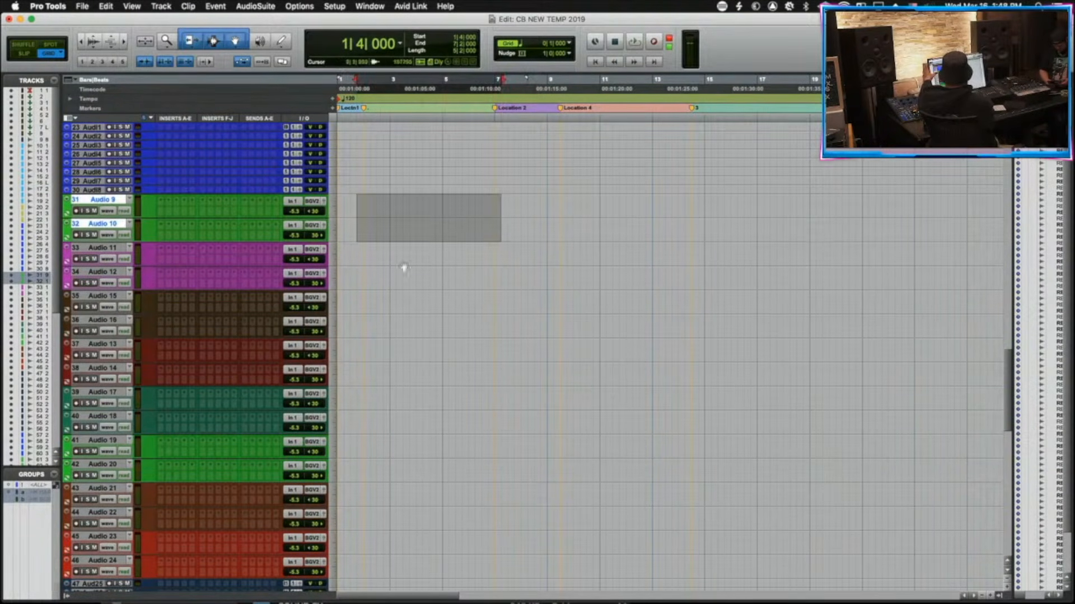
{"action": "left_click_drag", "start_coordinate": [366, 251], "coordinate": [469, 280]}
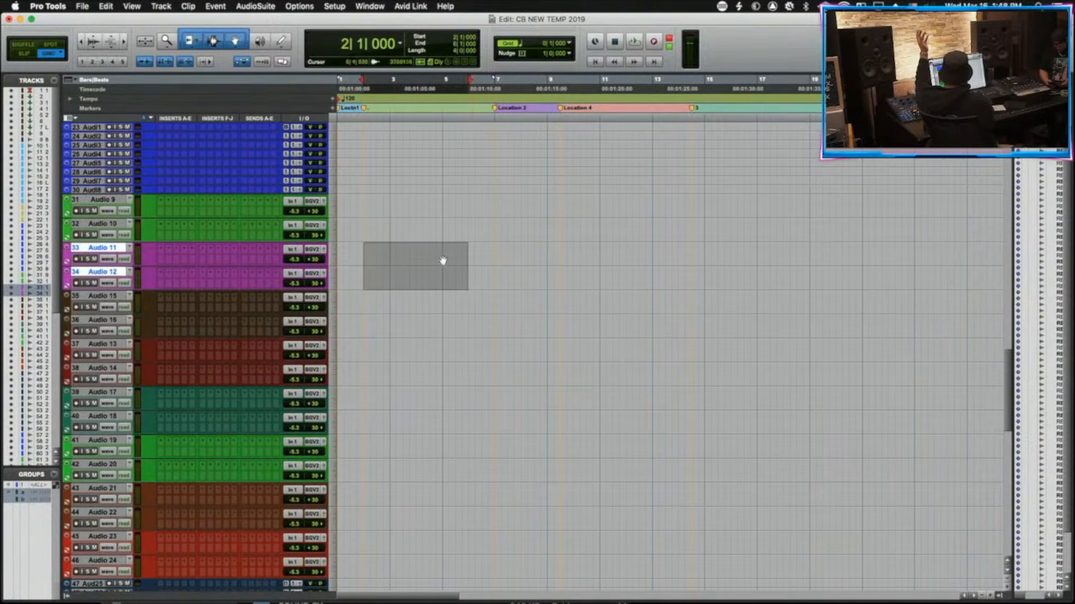
{"action": "left_click_drag", "start_coordinate": [385, 297], "coordinate": [531, 334]}
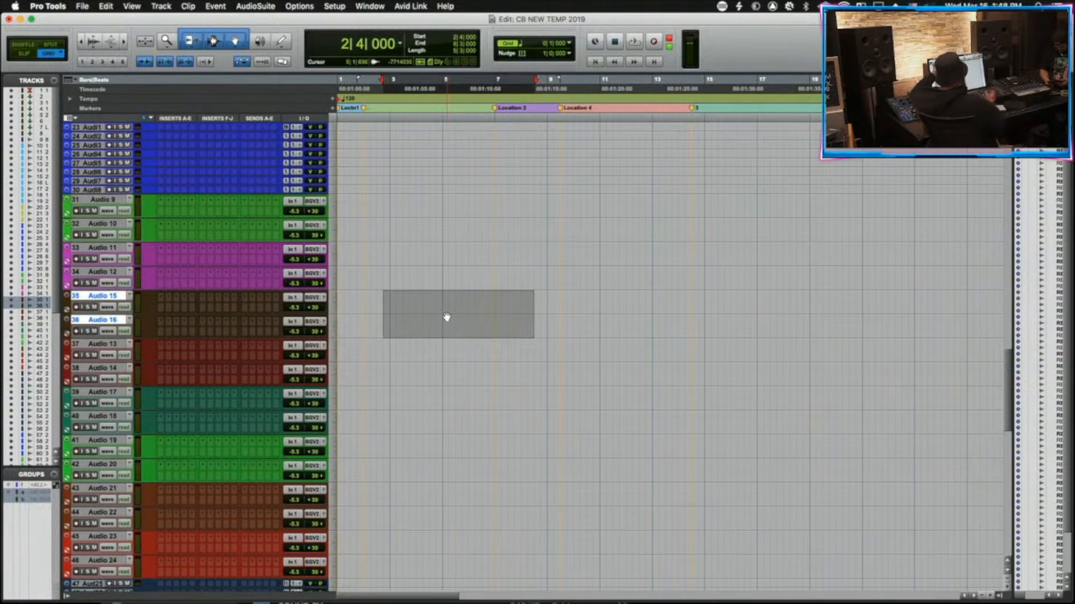
{"action": "scroll", "coordinate": [440, 316], "scroll_direction": "down", "scroll_amount": 3}
{"action": "left_click_drag", "start_coordinate": [410, 317], "coordinate": [497, 350]}
{"action": "left_click_drag", "start_coordinate": [397, 370], "coordinate": [455, 400]}
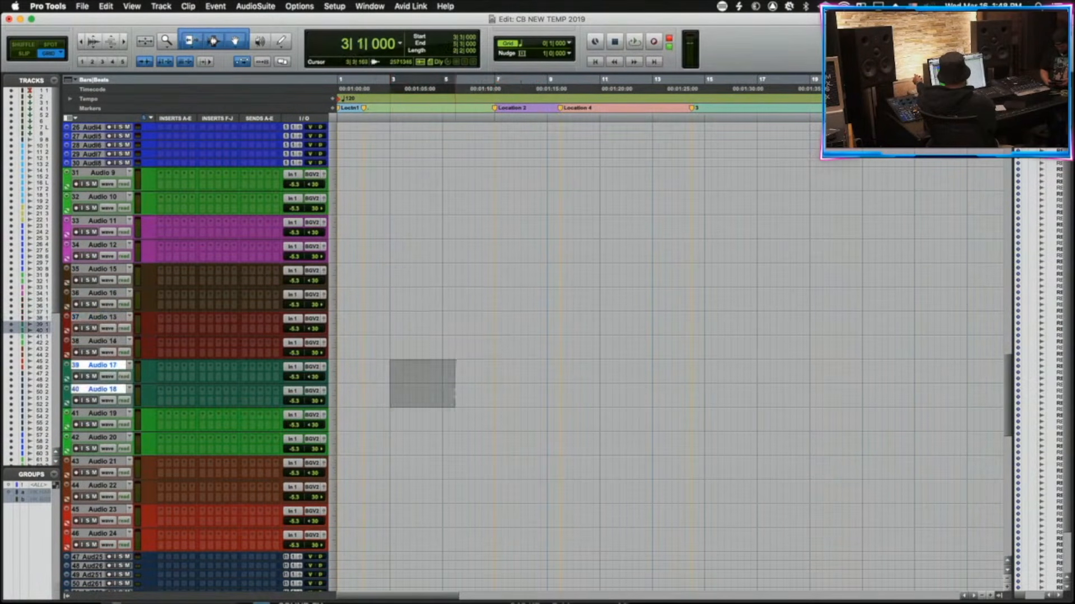
{"action": "left_click_drag", "start_coordinate": [377, 420], "coordinate": [454, 446]}
{"action": "scroll", "coordinate": [392, 451], "scroll_direction": "down", "scroll_amount": 2}
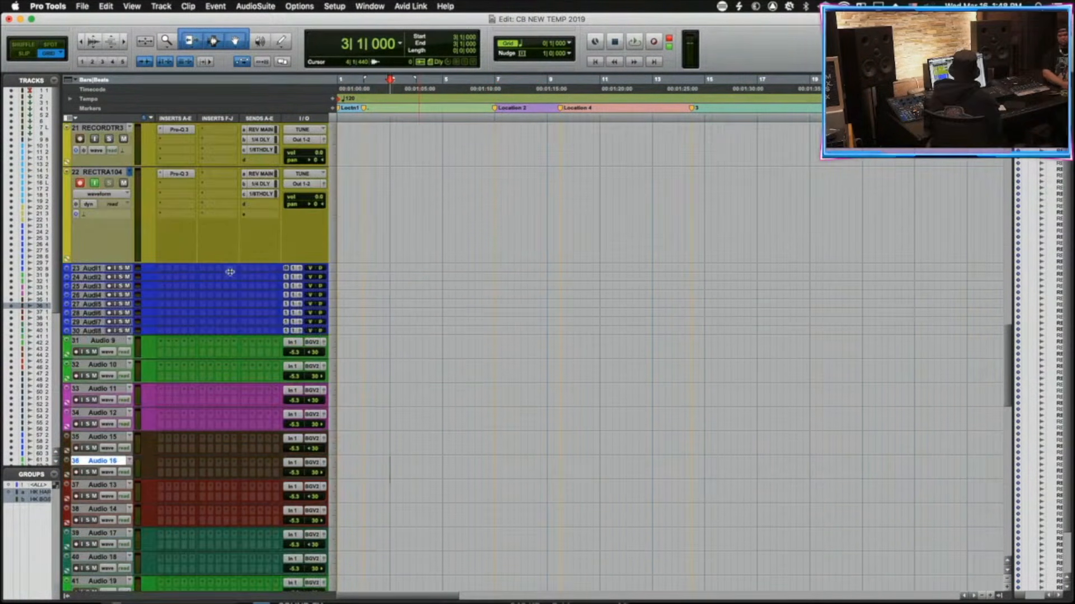
Enlarge the track heights of Audio 1 through Audio 8 and highlight ranges across the group, starting at 1|4|000.
{"action": "left_click_drag", "start_coordinate": [230, 271], "coordinate": [234, 306]}
{"action": "scroll", "coordinate": [453, 356], "scroll_direction": "down", "scroll_amount": 5}
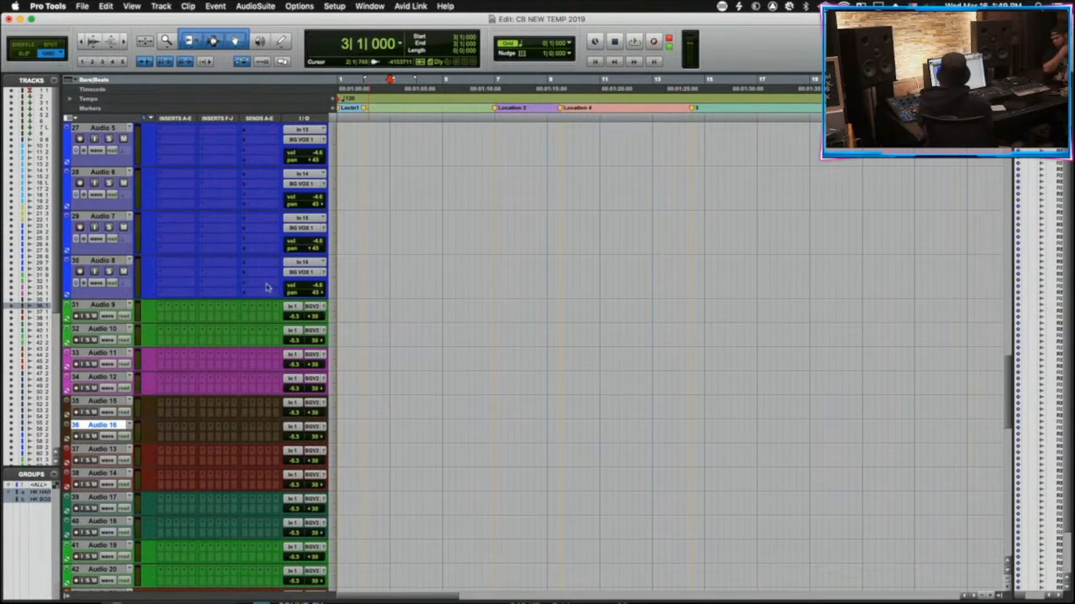
{"action": "scroll", "coordinate": [379, 213], "scroll_direction": "up", "scroll_amount": 2}
{"action": "left_click_drag", "start_coordinate": [356, 183], "coordinate": [555, 183]}
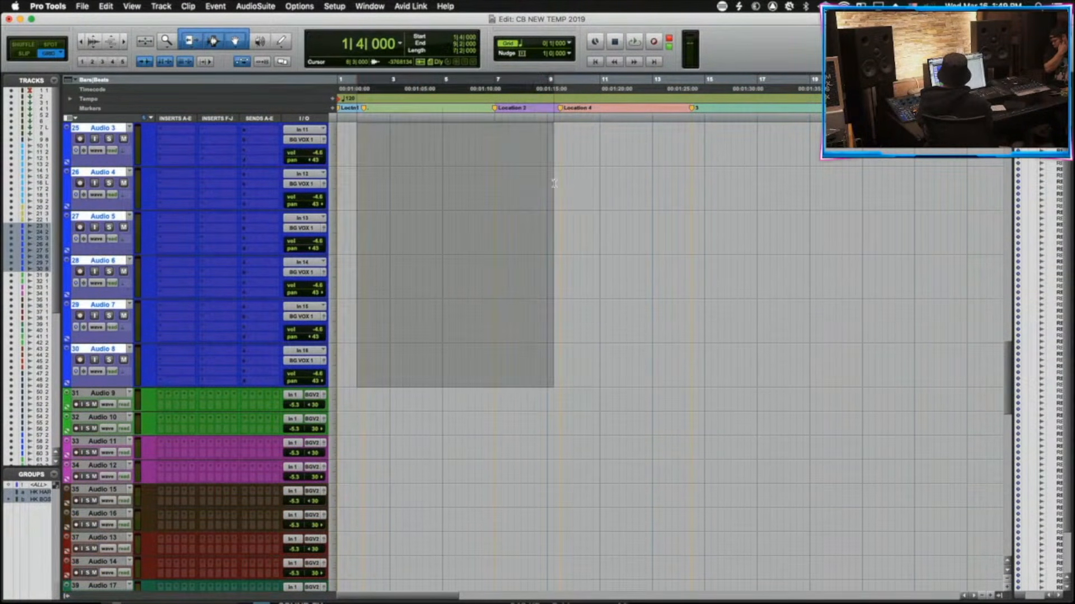
{"action": "left_click_drag", "start_coordinate": [376, 140], "coordinate": [521, 145]}
{"action": "left_click_drag", "start_coordinate": [422, 147], "coordinate": [605, 148]}
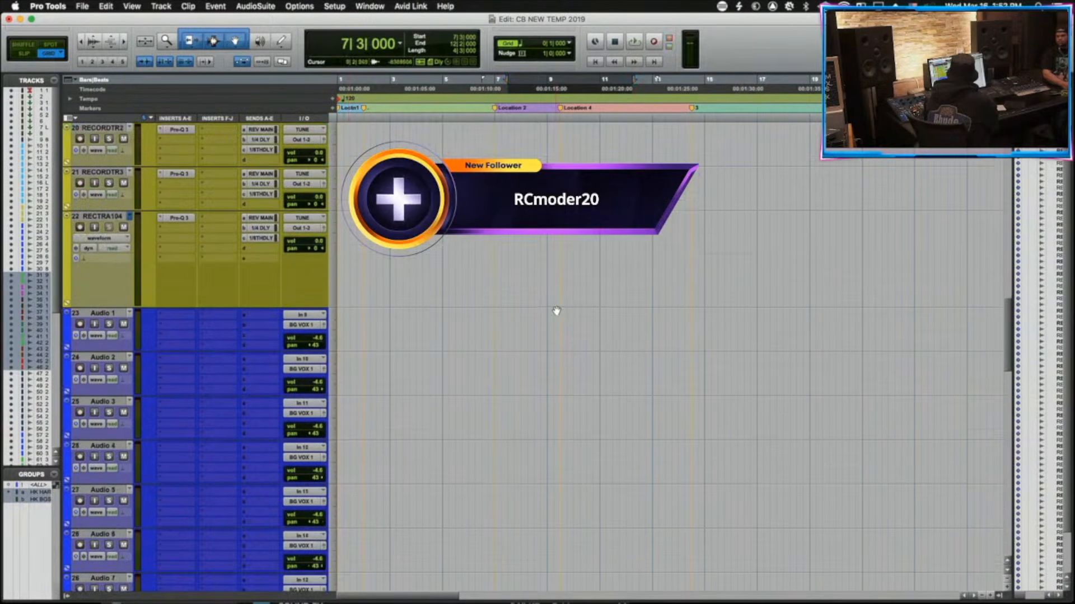
Review the background vocal tracks down to Audio 31 and collapse Audio 1 through Audio 8 to their smallest track height.
{"action": "scroll", "coordinate": [555, 312], "scroll_direction": "down", "scroll_amount": 15}
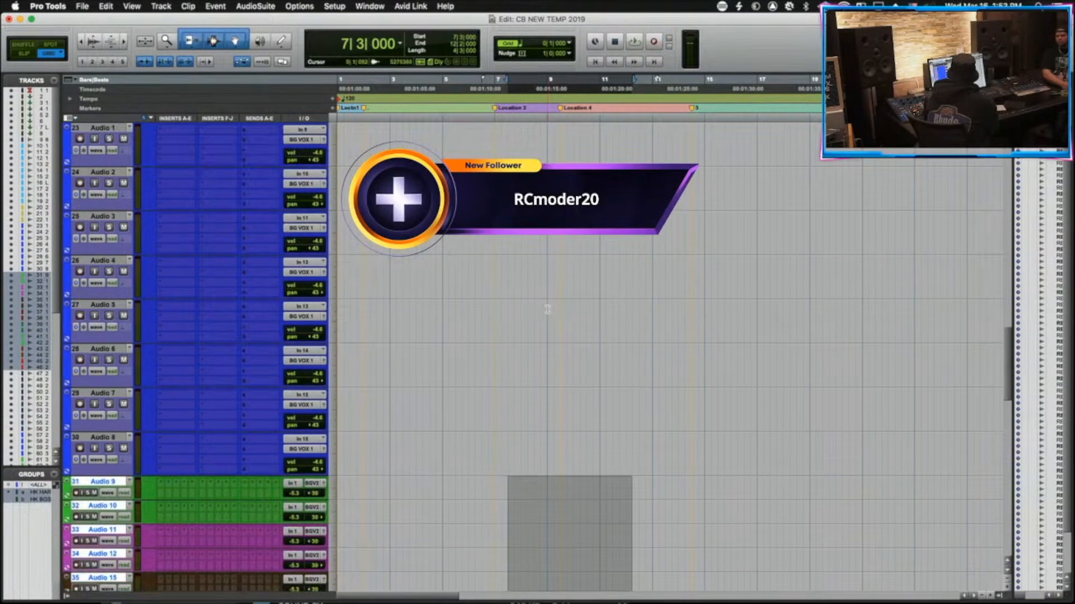
{"action": "scroll", "coordinate": [429, 334], "scroll_direction": "down", "scroll_amount": 5}
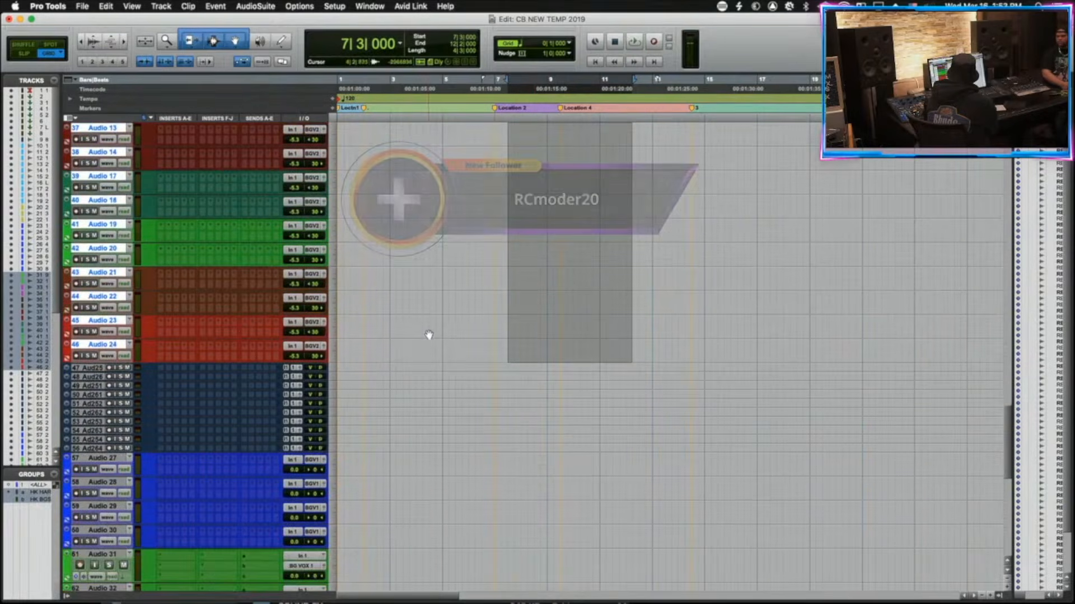
{"action": "scroll", "coordinate": [235, 343], "scroll_direction": "up", "scroll_amount": 15}
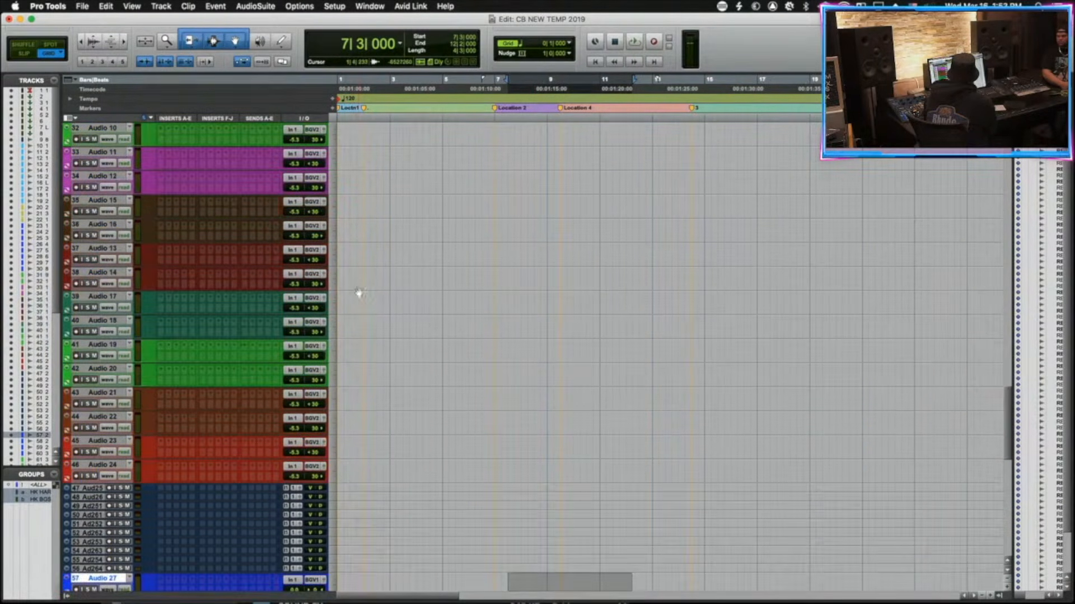
{"action": "scroll", "coordinate": [190, 358], "scroll_direction": "up", "scroll_amount": 8}
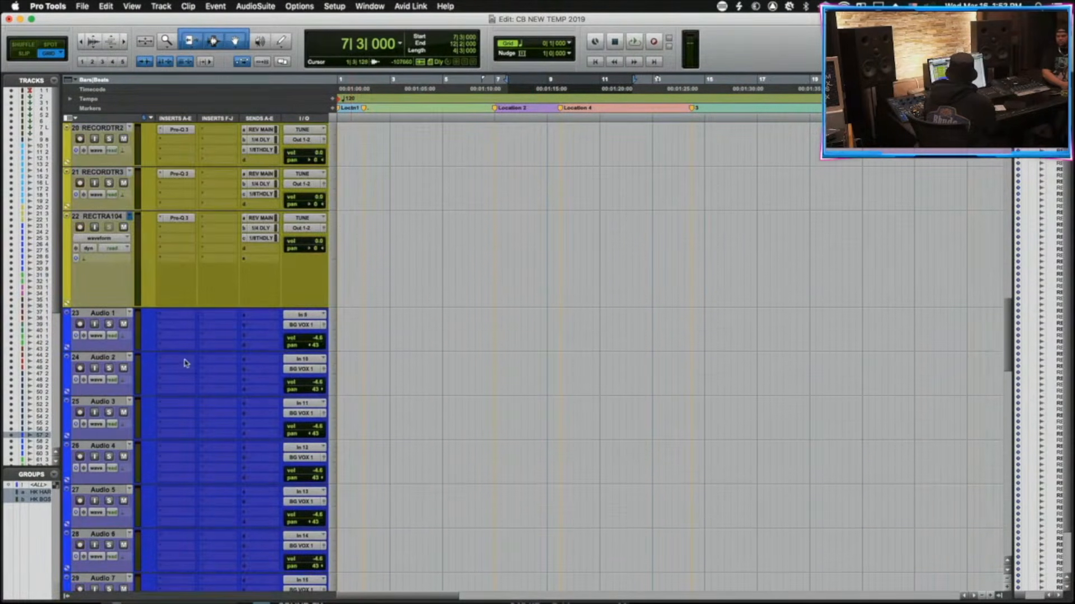
{"action": "left_click_drag", "start_coordinate": [203, 351], "coordinate": [198, 320]}
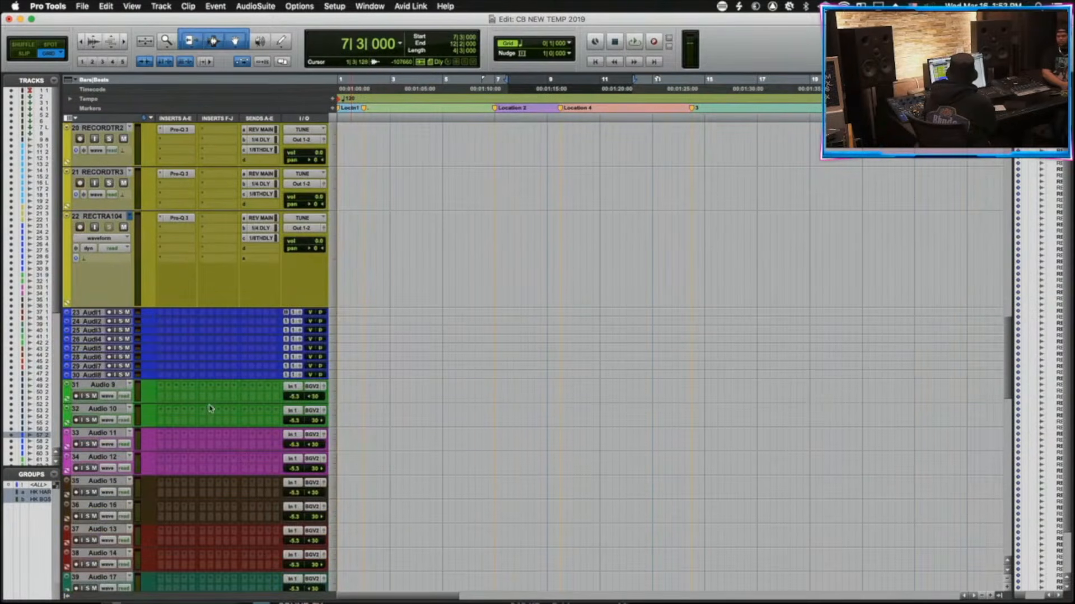
Select the tracks Audio 27 through Audio 34 and move them up directly below RECTRA104.
{"action": "left_click_drag", "start_coordinate": [208, 372], "coordinate": [180, 312]}
{"action": "scroll", "coordinate": [174, 319], "scroll_direction": "down", "scroll_amount": 12}
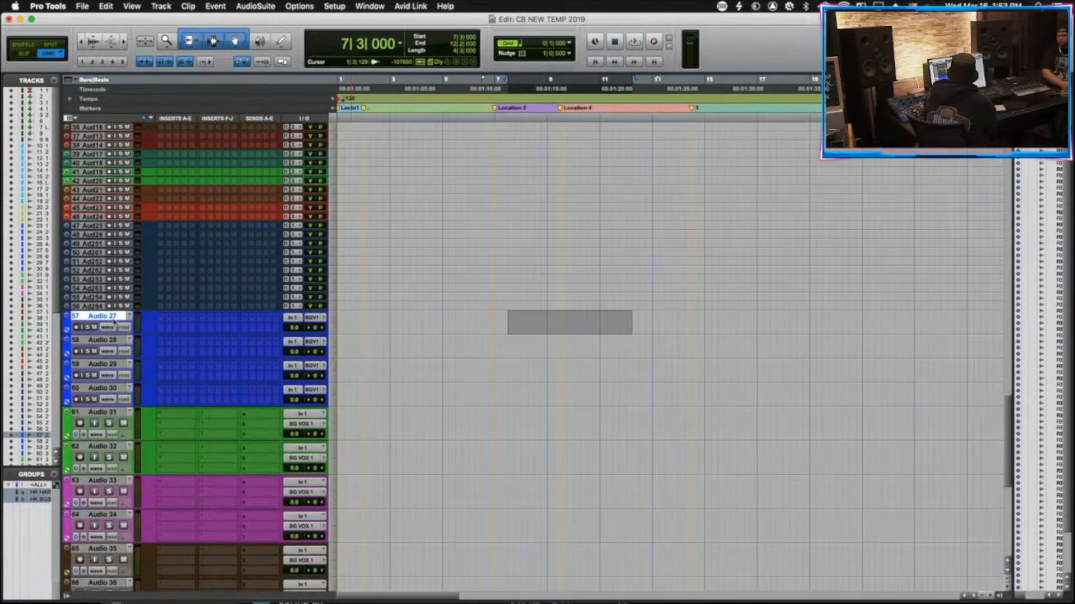
{"action": "left_click", "coordinate": [118, 517], "text": "shift"}
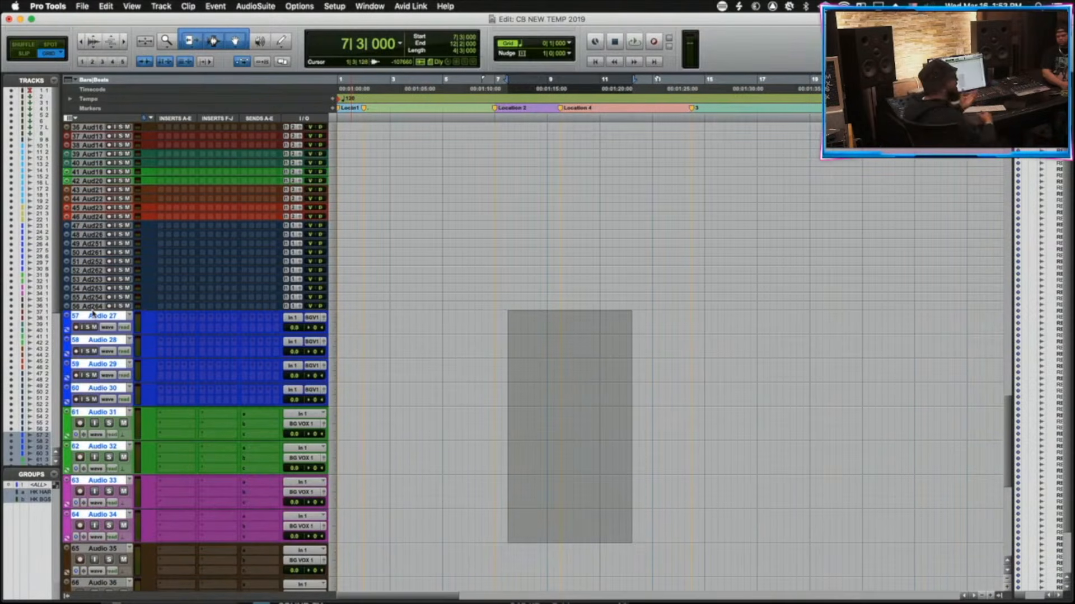
{"action": "left_click_drag", "start_coordinate": [94, 318], "coordinate": [138, 325]}
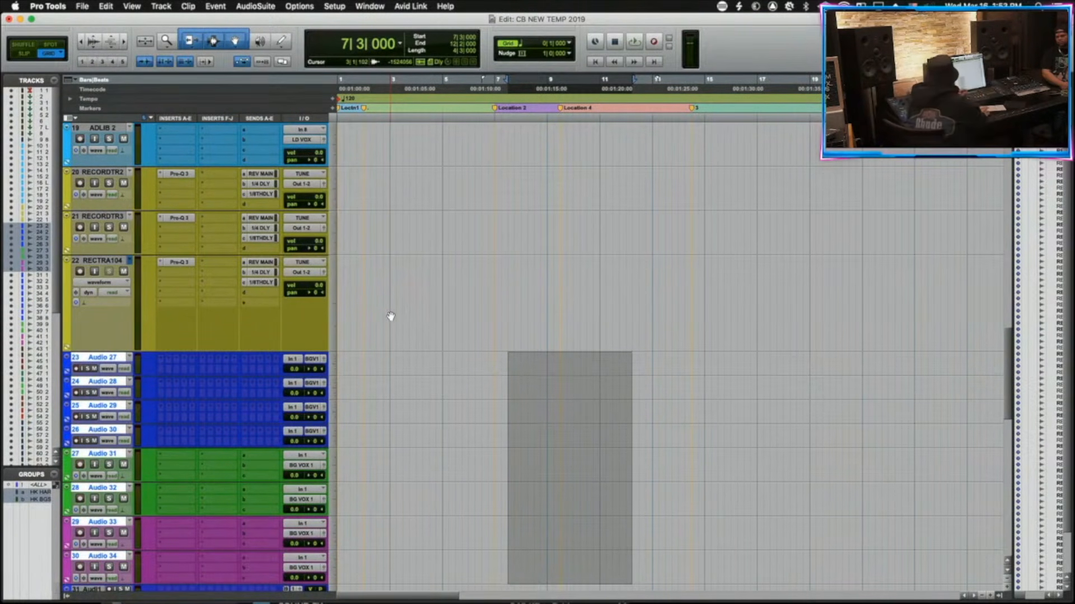
Create placeholder clip groups from 4|2|000 on Audio 27 and Audio 28, and one at 8|1|000 spanning Audio 29 and Audio 30.
{"action": "left_click_drag", "start_coordinate": [422, 357], "coordinate": [479, 361]}
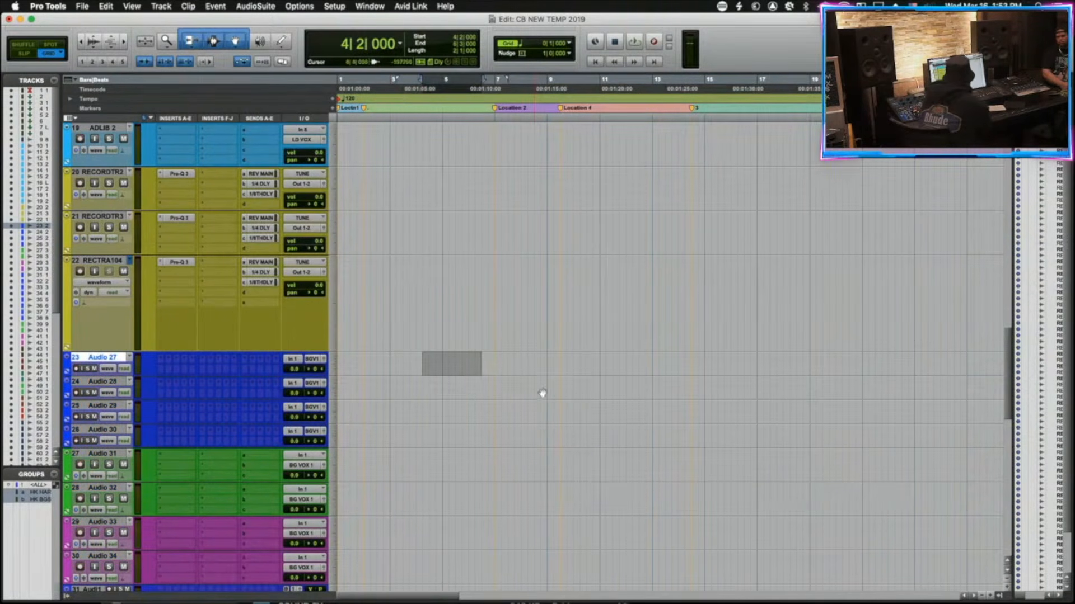
{"action": "key", "text": "super+alt+g"}
{"action": "left_click_drag", "start_coordinate": [422, 386], "coordinate": [541, 435]}
{"action": "key", "text": "super+alt+g"}
{"action": "key", "text": "super+alt+g"}
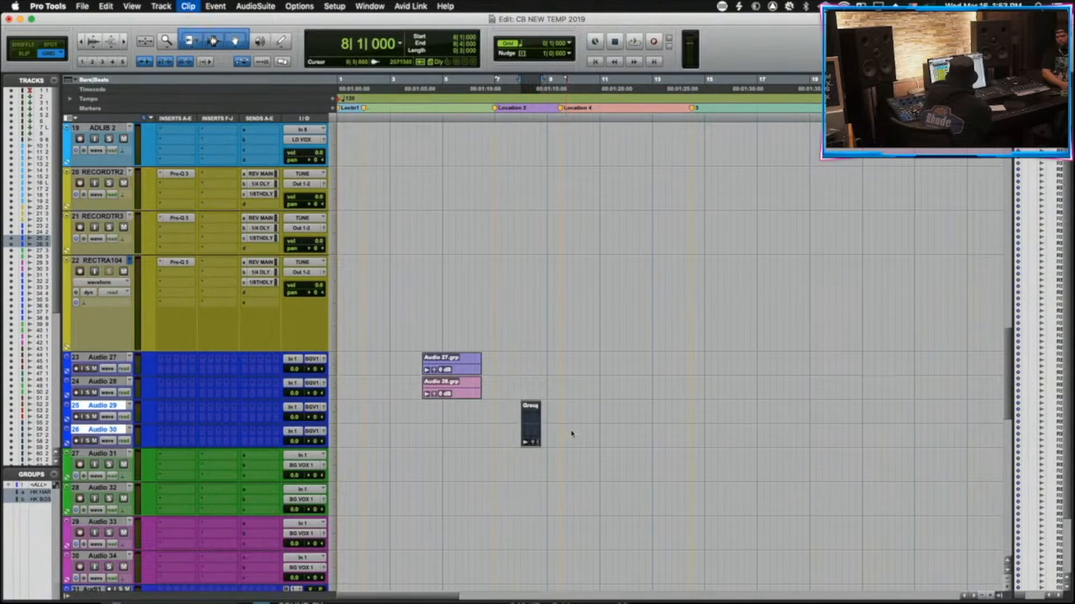
Highlight the range from 2|3|000 to 7|3|000 across Audio 27 and Audio 28 and delete the clip groups inside it.
{"action": "left_click", "coordinate": [188, 383]}
{"action": "left_click", "coordinate": [146, 415]}
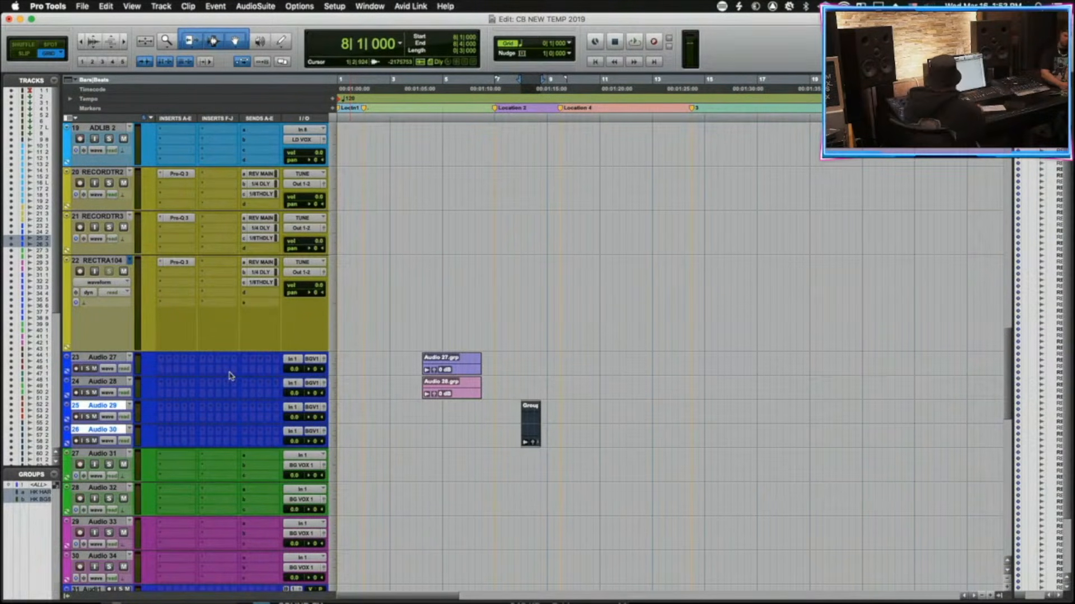
{"action": "left_click_drag", "start_coordinate": [410, 396], "coordinate": [540, 386]}
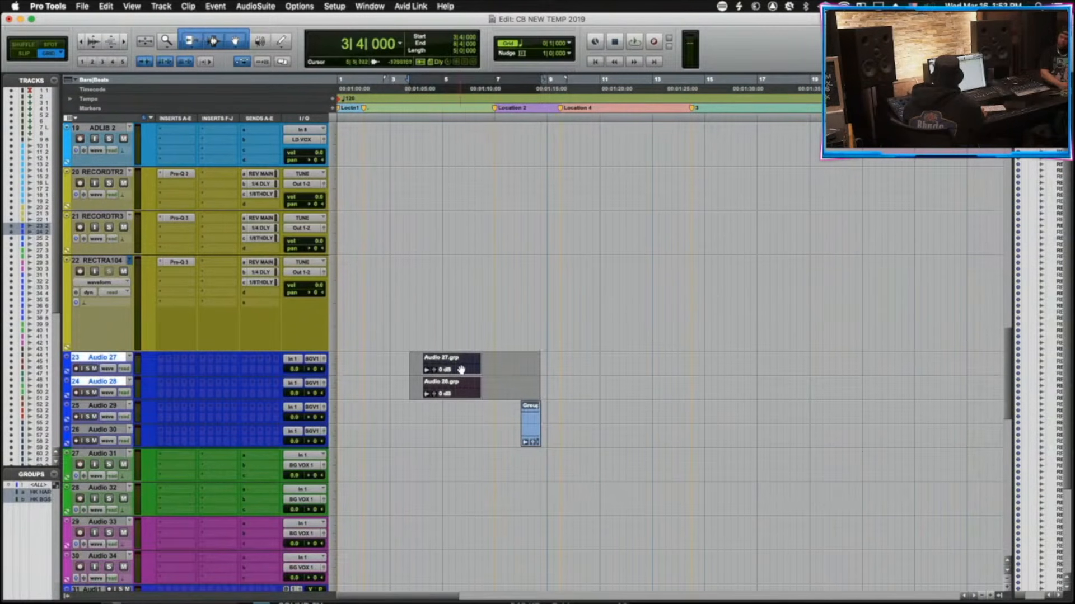
{"action": "left_click_drag", "start_coordinate": [511, 362], "coordinate": [376, 391]}
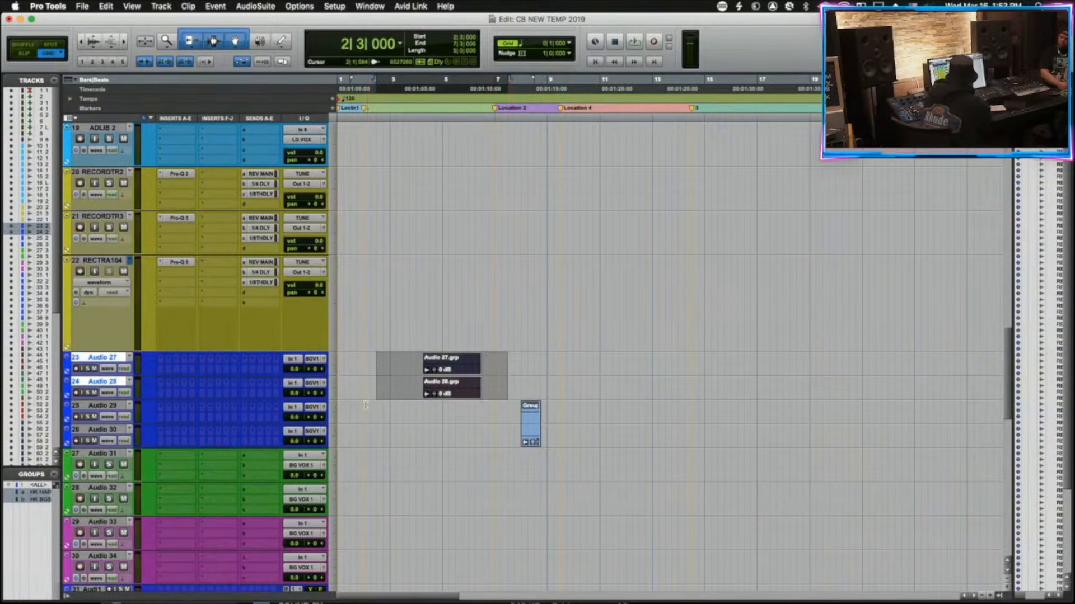
{"action": "left_click", "coordinate": [365, 405]}
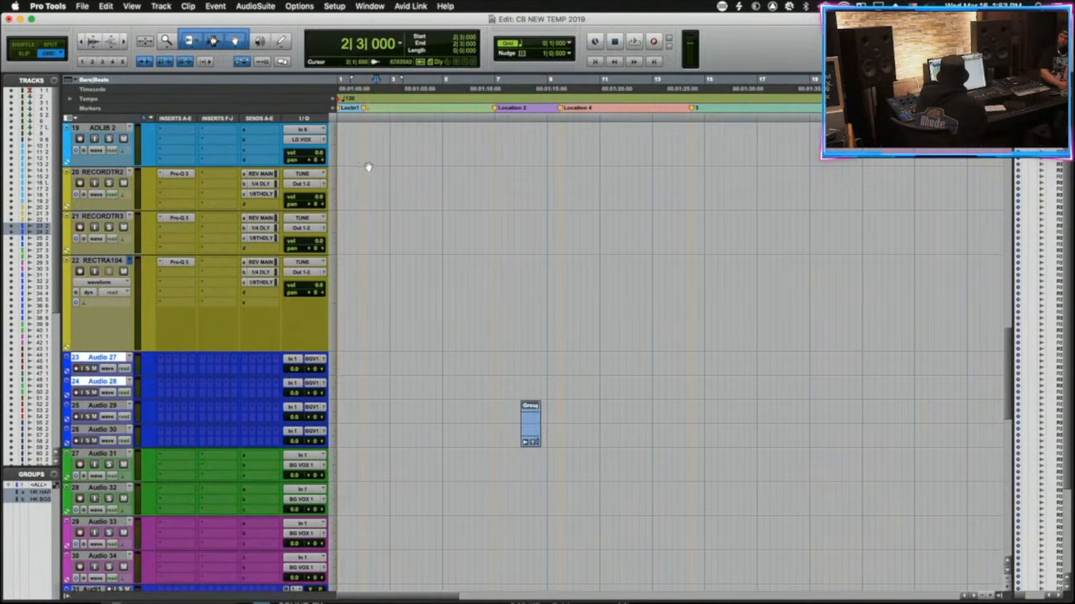
Highlight a range from 1|4|000 across Audio 27 and Audio 28 and move the tracks Audio 35 and Audio 36 up below Audio 34.
{"action": "left_click_drag", "start_coordinate": [356, 366], "coordinate": [599, 392]}
{"action": "scroll", "coordinate": [382, 413], "scroll_direction": "down", "scroll_amount": 2}
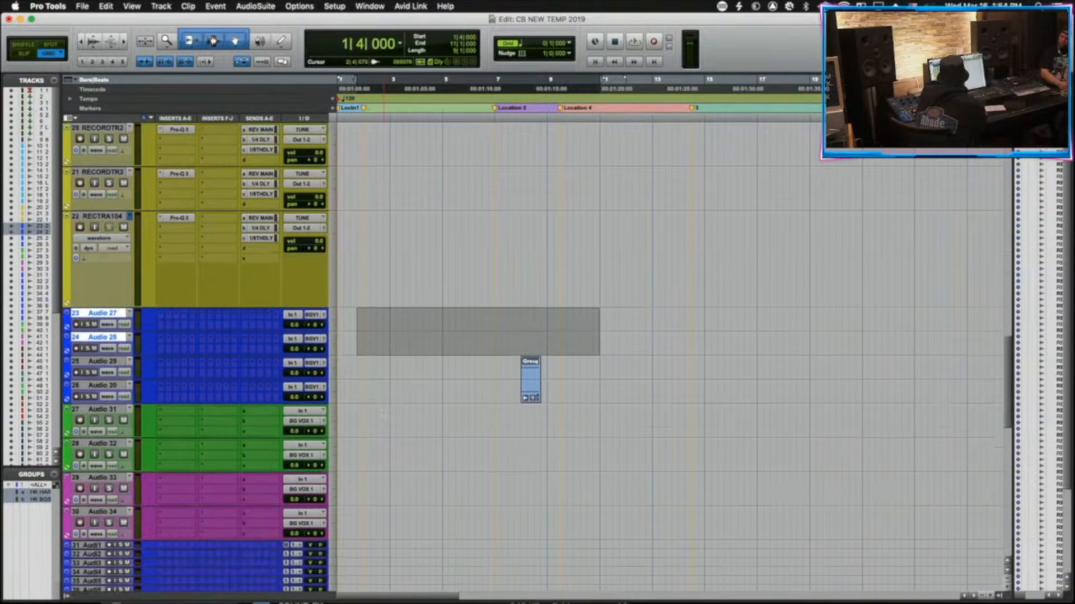
{"action": "scroll", "coordinate": [195, 448], "scroll_direction": "down", "scroll_amount": 5}
{"action": "left_click", "coordinate": [120, 425]}
{"action": "left_click", "coordinate": [118, 460], "text": "shift"}
{"action": "left_click_drag", "start_coordinate": [116, 427], "coordinate": [506, 333]}
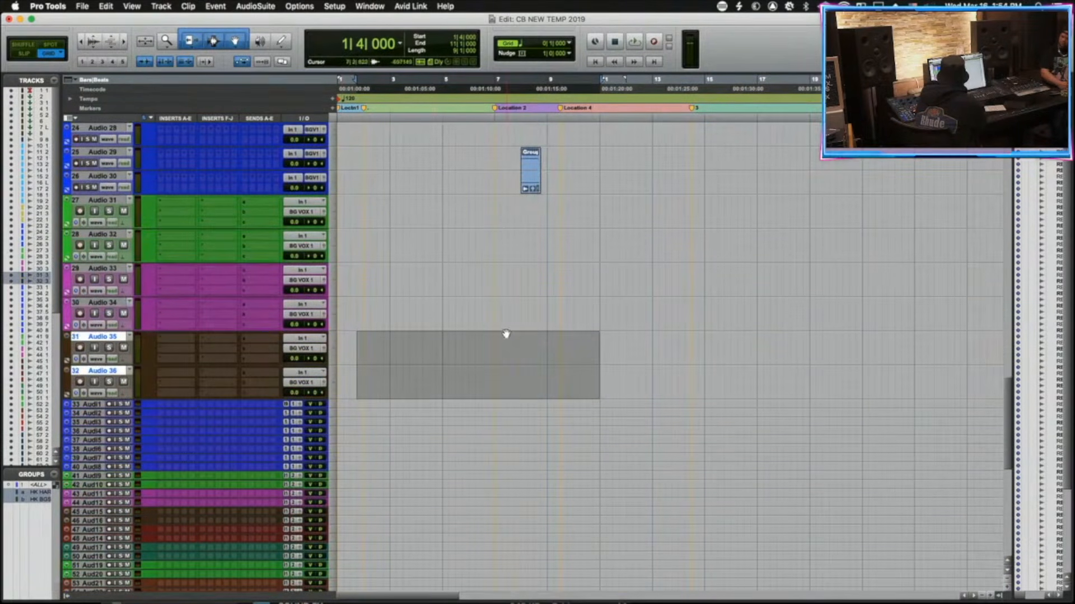
Highlight a range from 6|2|000 across Audio 29 and Audio 30 and delete the clip group there.
{"action": "left_click_drag", "start_coordinate": [429, 203], "coordinate": [473, 398]}
{"action": "scroll", "coordinate": [560, 381], "scroll_direction": "up", "scroll_amount": 5}
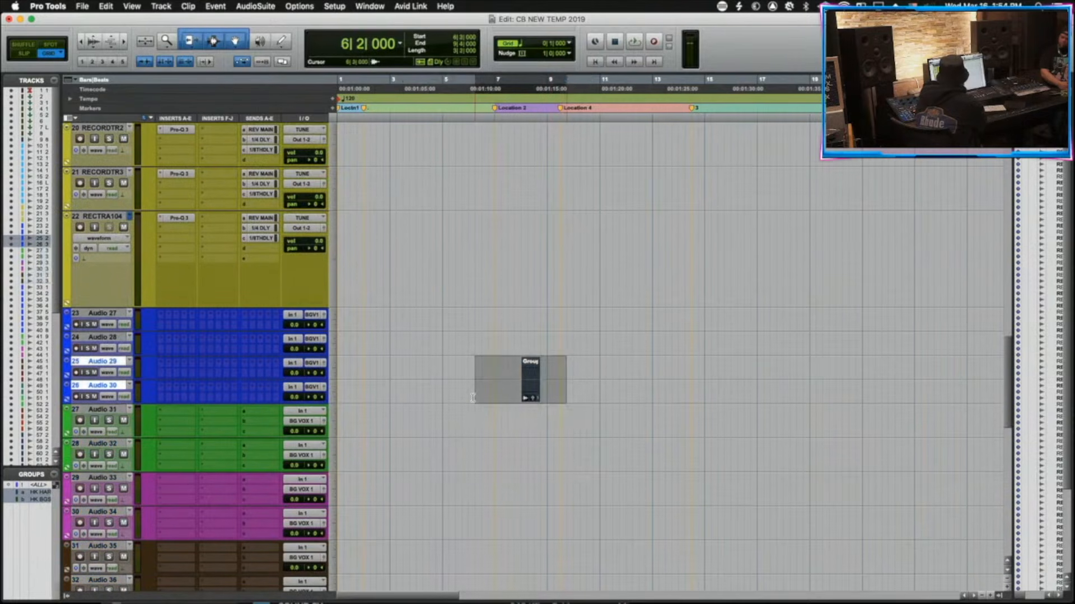
{"action": "left_click", "coordinate": [472, 402]}
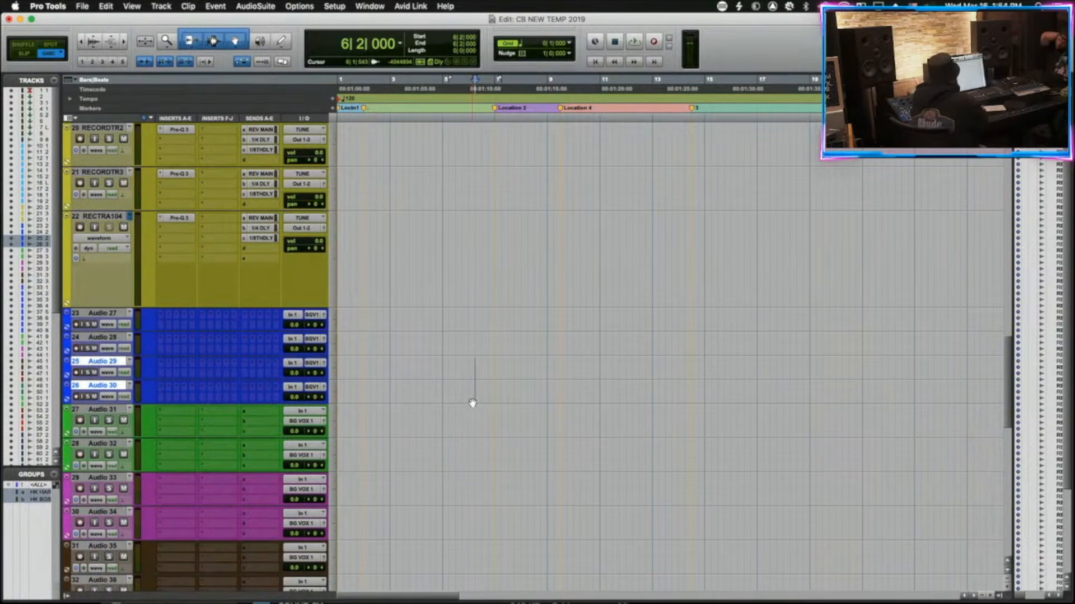
Highlight the range from 3|4|000 to 7|4|000 across Audio 31 through Audio 34, and on Audio 9 further down.
{"action": "scroll", "coordinate": [436, 415], "scroll_direction": "down", "scroll_amount": 5}
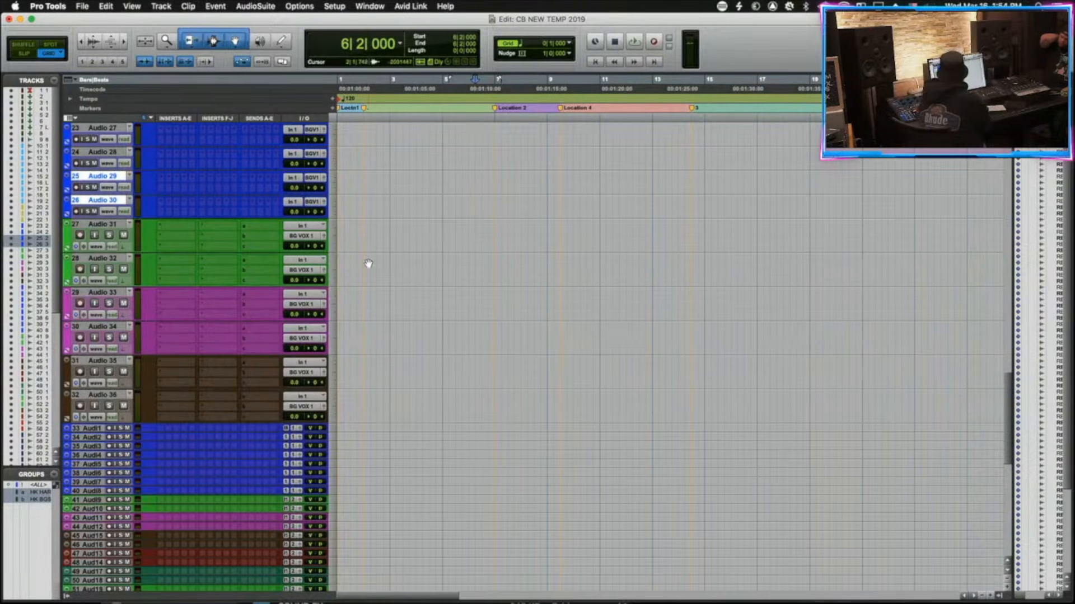
{"action": "left_click", "coordinate": [556, 342]}
{"action": "left_click_drag", "start_coordinate": [409, 221], "coordinate": [514, 356]}
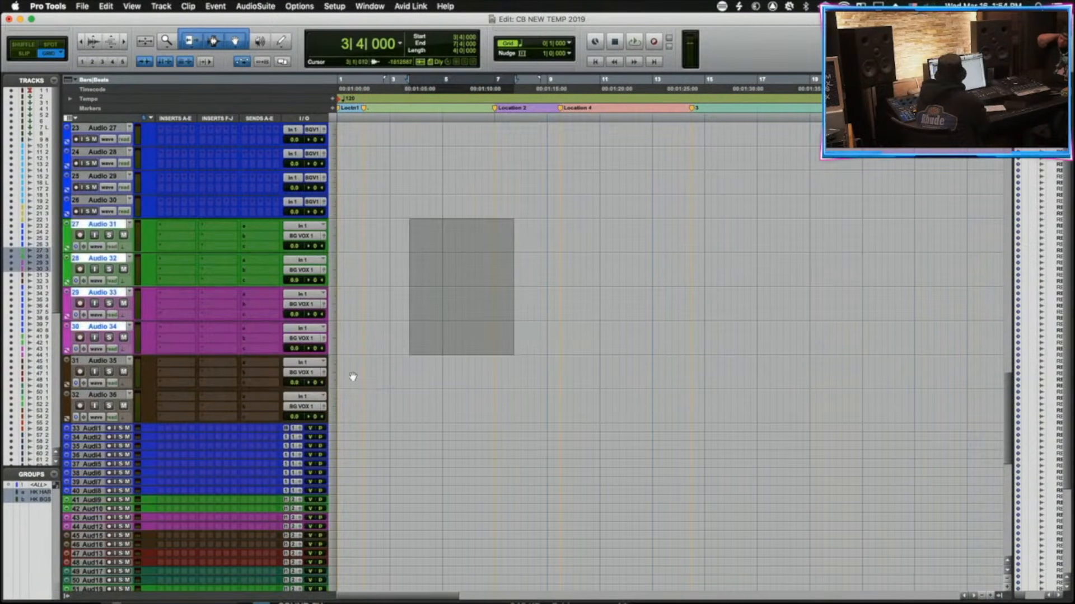
{"action": "scroll", "coordinate": [353, 369], "scroll_direction": "down", "scroll_amount": 10}
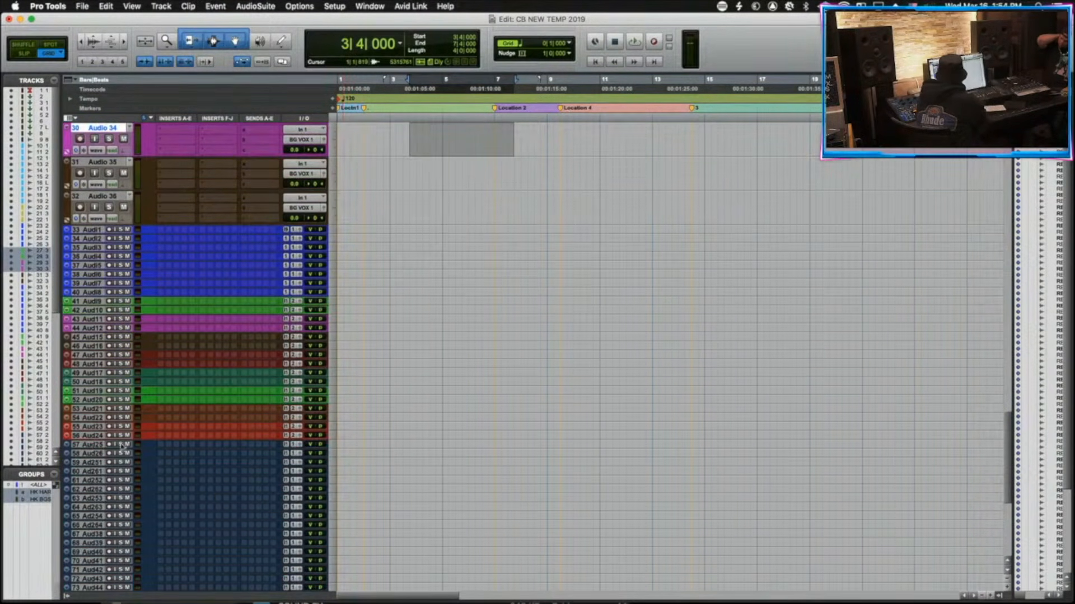
{"action": "scroll", "coordinate": [109, 317], "scroll_direction": "up", "scroll_amount": 4}
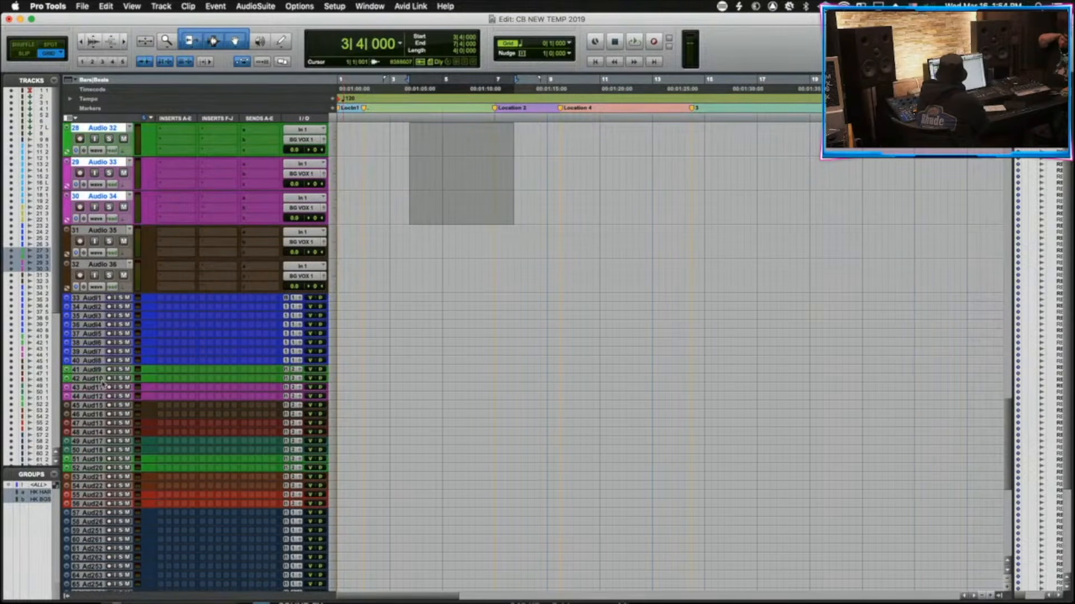
{"action": "left_click", "coordinate": [92, 370]}
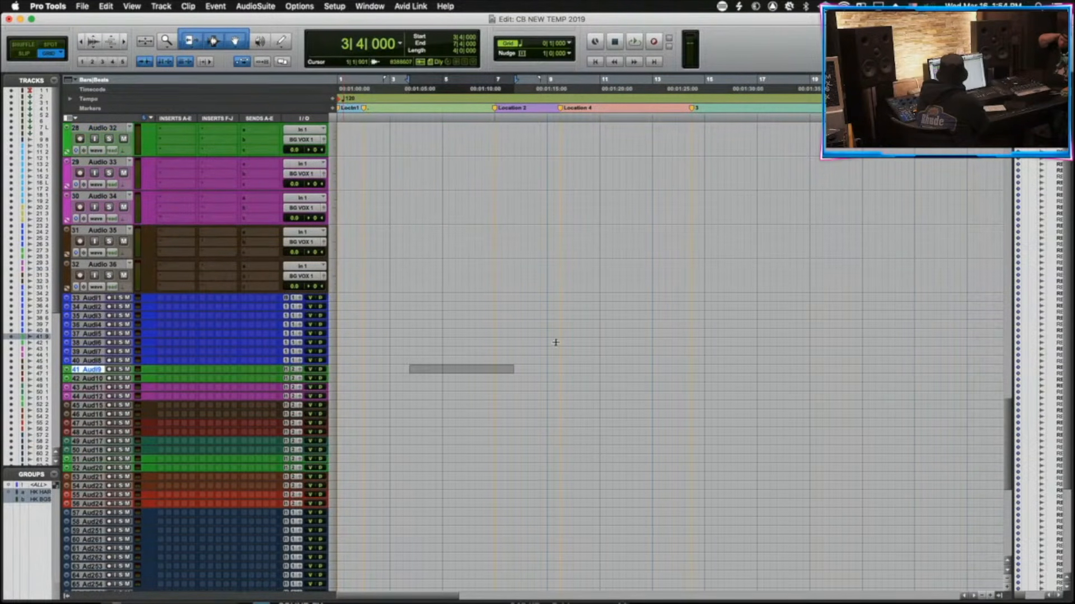
{"action": "left_click", "coordinate": [697, 406]}
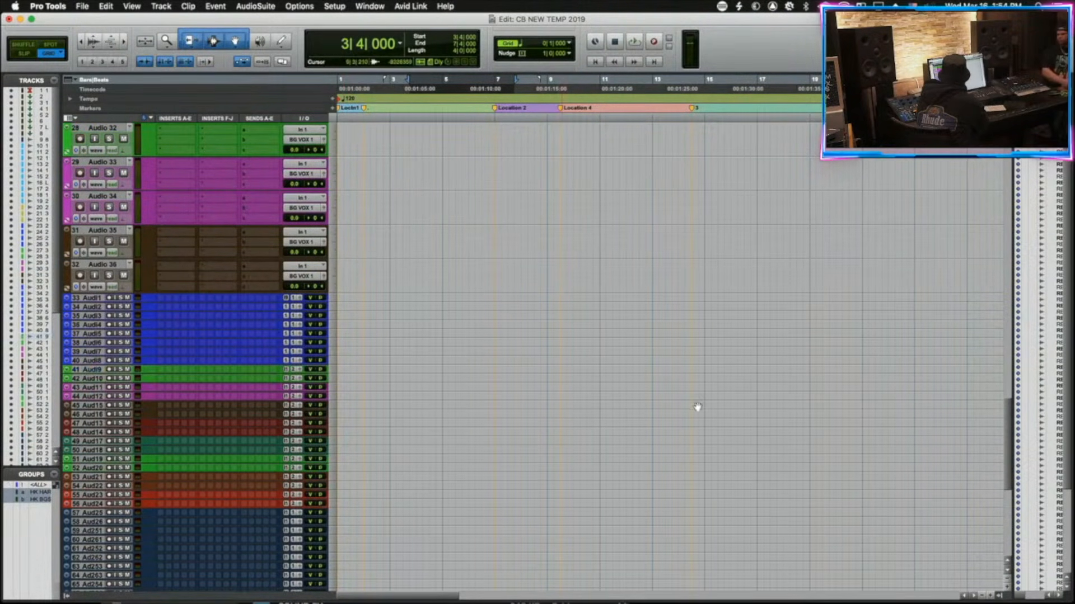
Group an empty range starting at 9|2|000 across the tracks Audio 1 through Audio 24 into one clip group.
{"action": "left_click_drag", "start_coordinate": [554, 295], "coordinate": [700, 507]}
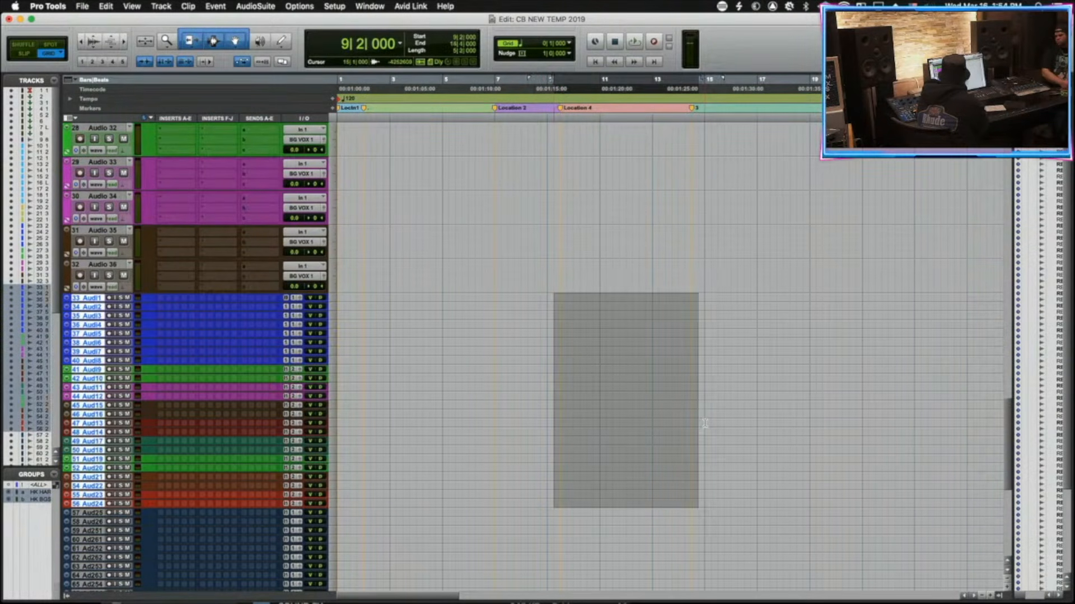
{"action": "key", "text": "super+alt+g"}
{"action": "left_click", "coordinate": [706, 425]}
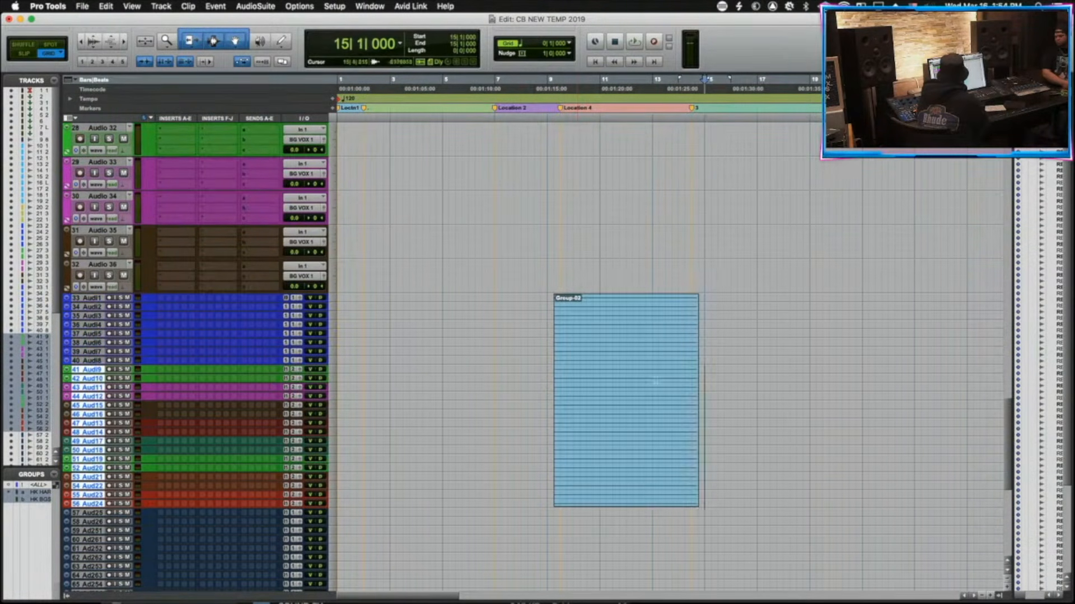
{"action": "left_click_drag", "start_coordinate": [410, 202], "coordinate": [451, 220]}
{"action": "key", "text": "super+space"}
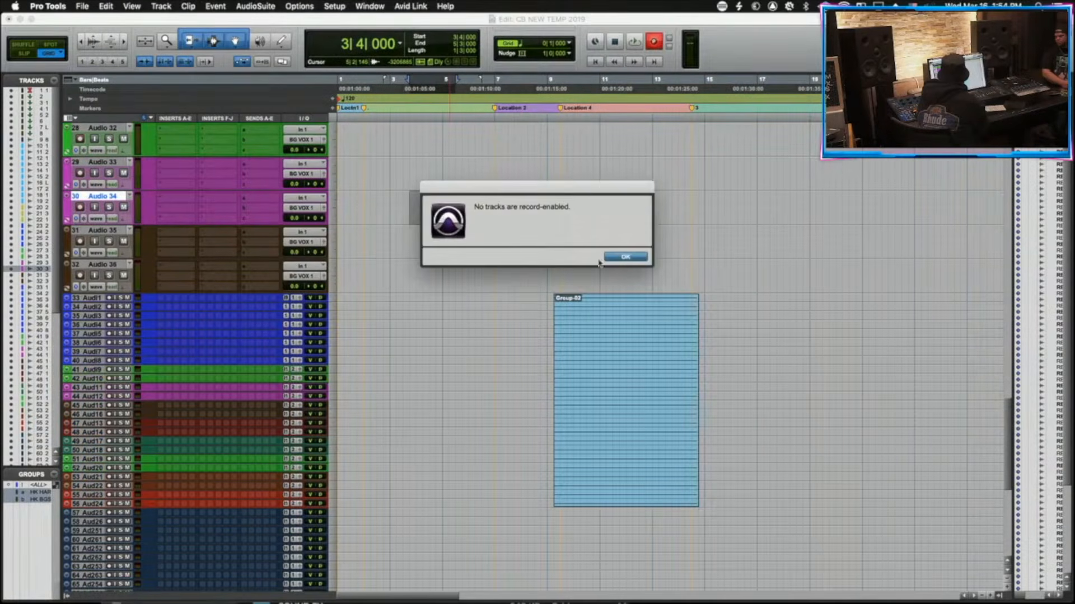
{"action": "left_click", "coordinate": [624, 260]}
Create a placeholder clip group on Audio 36 from 4|4|000 to 6|1|000.
{"action": "left_click_drag", "start_coordinate": [437, 269], "coordinate": [468, 280]}
{"action": "key", "text": "super+alt+g"}
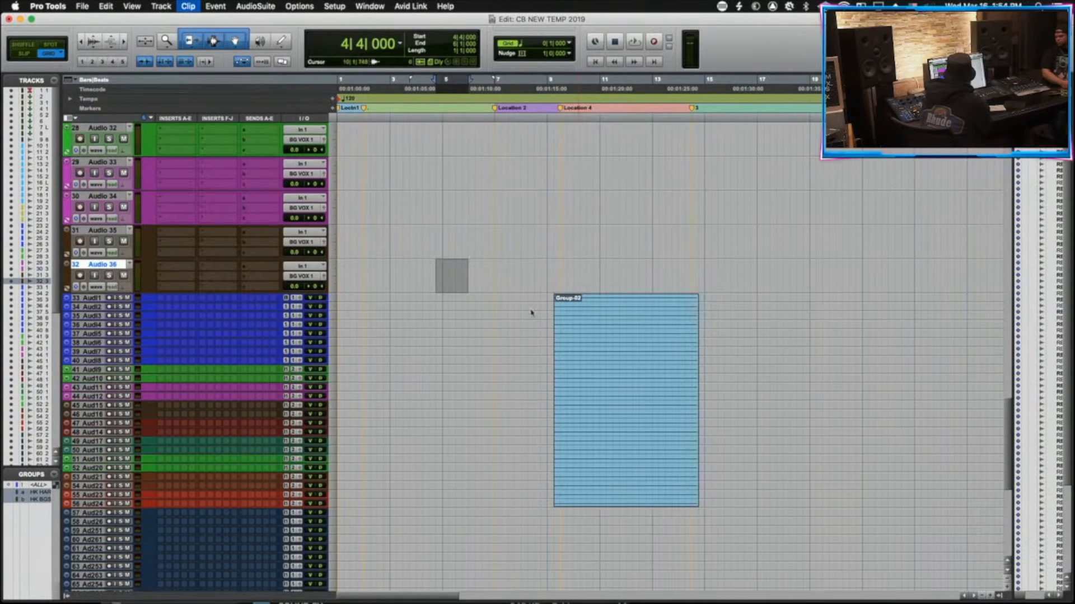
{"action": "key", "text": "super+alt+f"}
{"action": "left_click", "coordinate": [564, 247]}
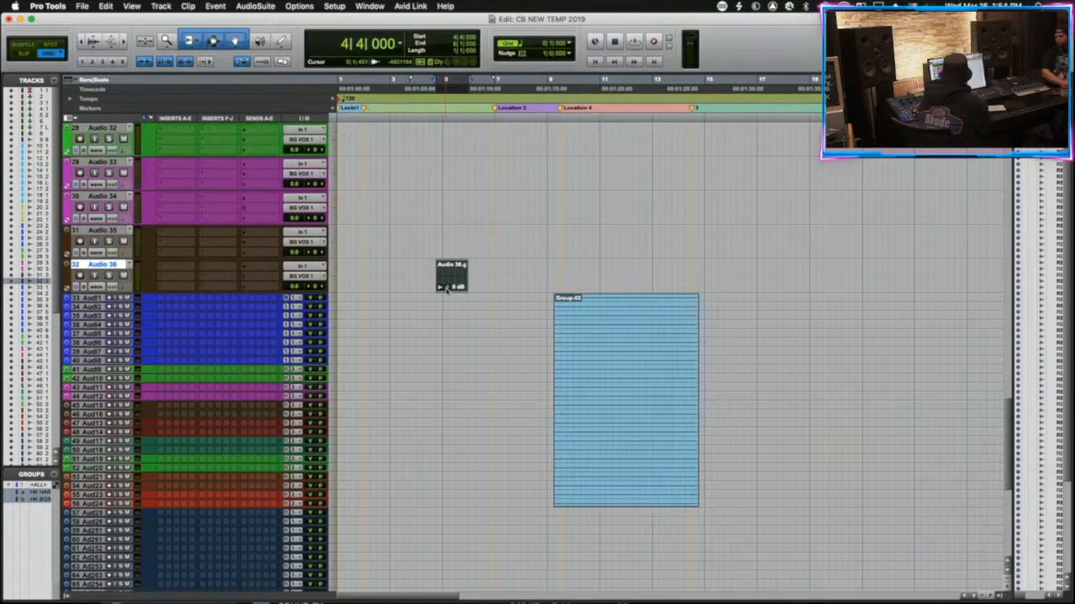
Move the Audio 36 clip group down to Audio 16 and highlight ranges across the surrounding background tracks.
{"action": "left_click_drag", "start_coordinate": [451, 270], "coordinate": [452, 419]}
{"action": "left_click", "coordinate": [453, 407]}
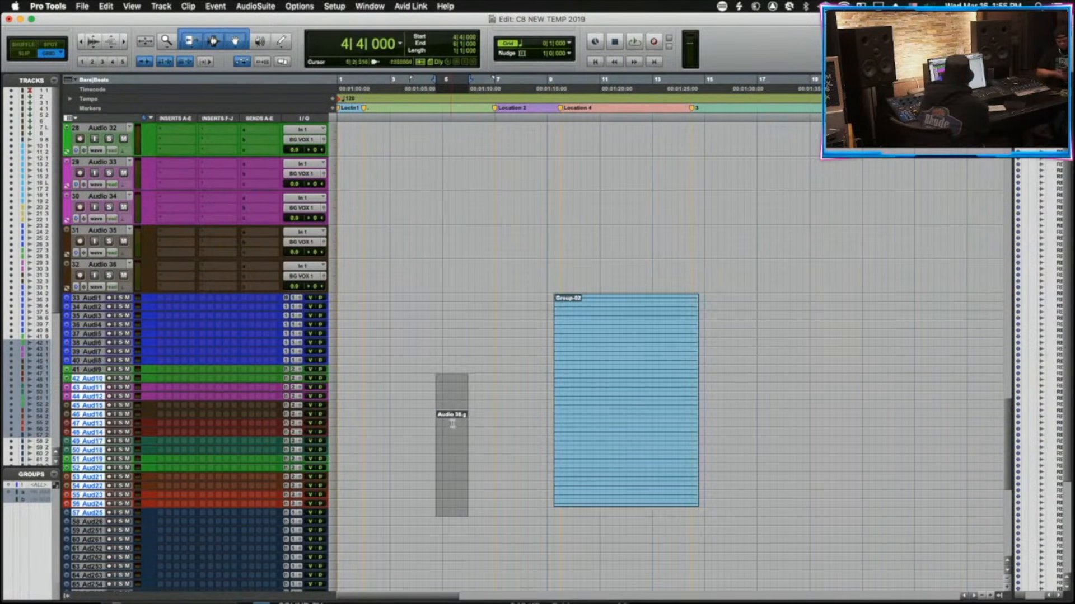
{"action": "left_click", "coordinate": [456, 429]}
{"action": "left_click_drag", "start_coordinate": [455, 415], "coordinate": [402, 374]}
{"action": "left_click_drag", "start_coordinate": [95, 346], "coordinate": [185, 499]}
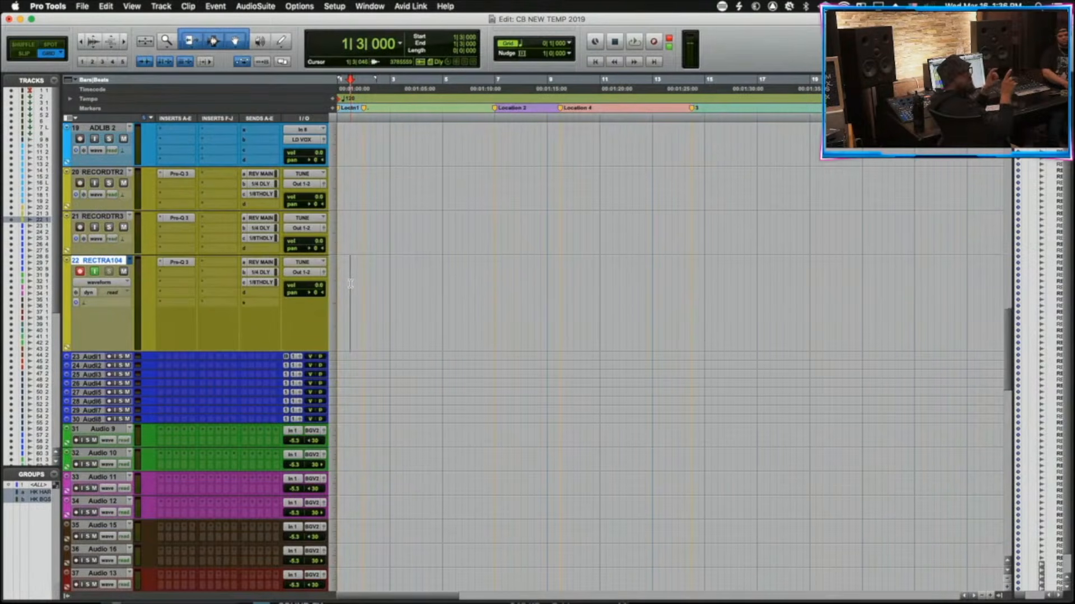
Render the Audio 37 clip group through Pitch II with 0 ms delay and a 24-semitone shift, and copy the LD V1 group over it.
{"action": "key", "text": "shift+r"}
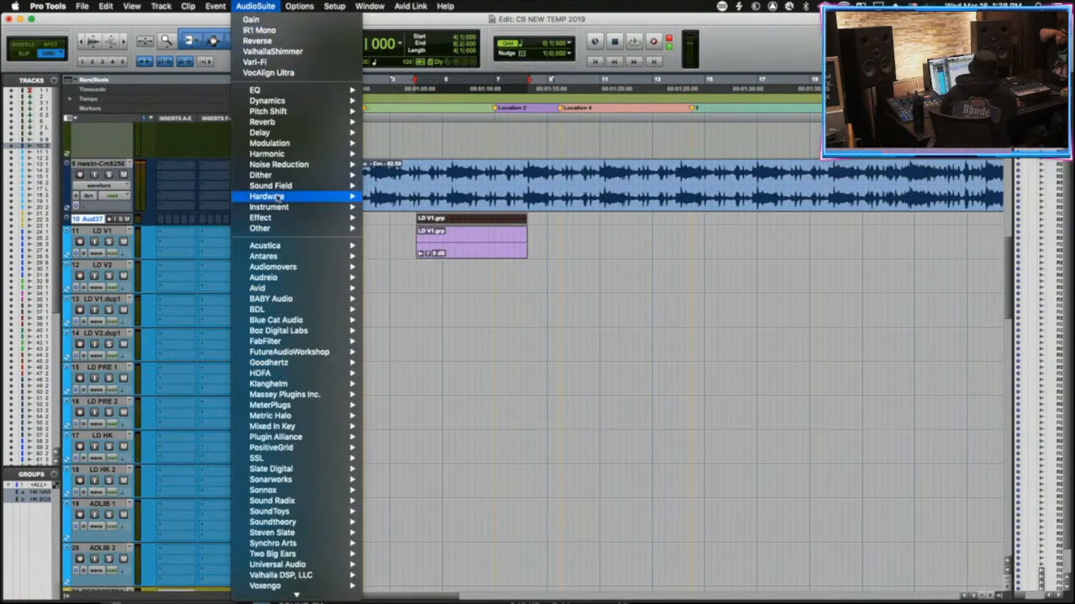
{"action": "mouse_move", "coordinate": [269, 111]}
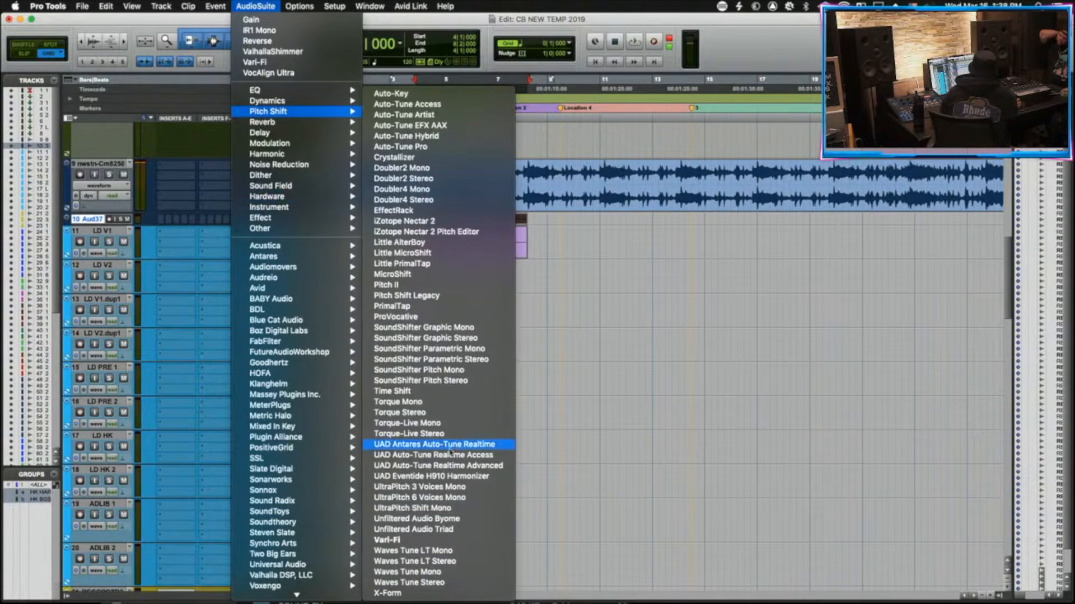
{"action": "left_click", "coordinate": [449, 286]}
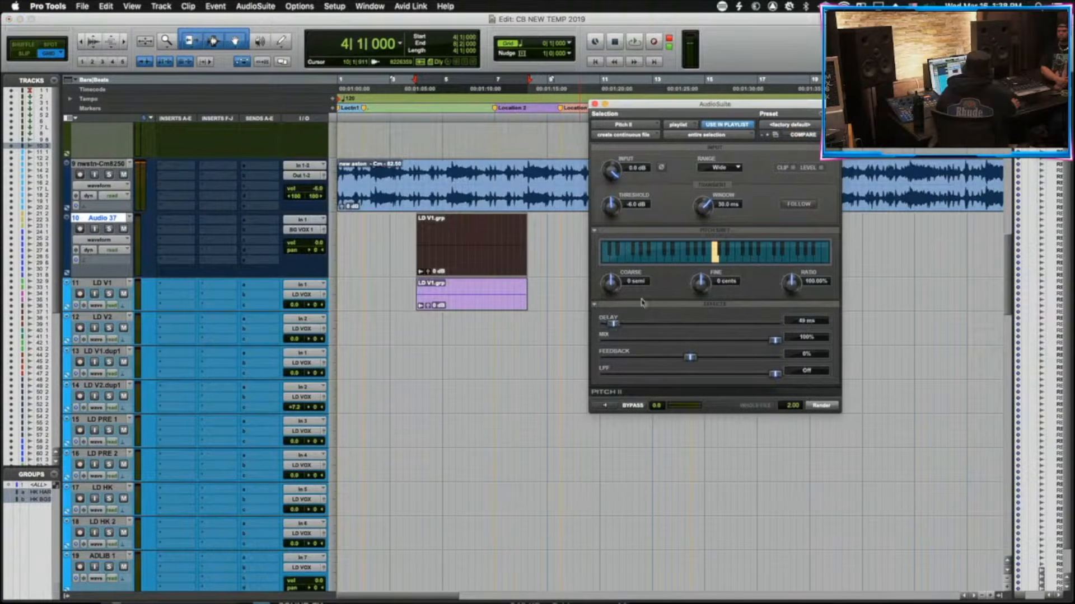
{"action": "left_click_drag", "start_coordinate": [614, 324], "coordinate": [575, 314]}
{"action": "left_click", "coordinate": [825, 254]}
{"action": "left_click", "coordinate": [822, 406]}
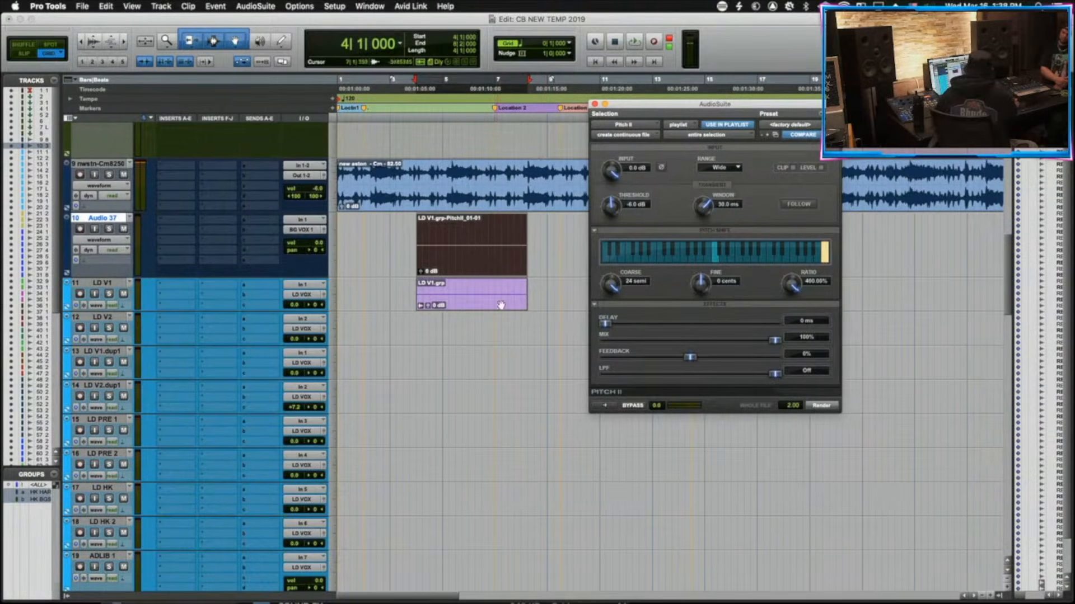
{"action": "left_click_drag", "start_coordinate": [494, 305], "coordinate": [504, 255]}
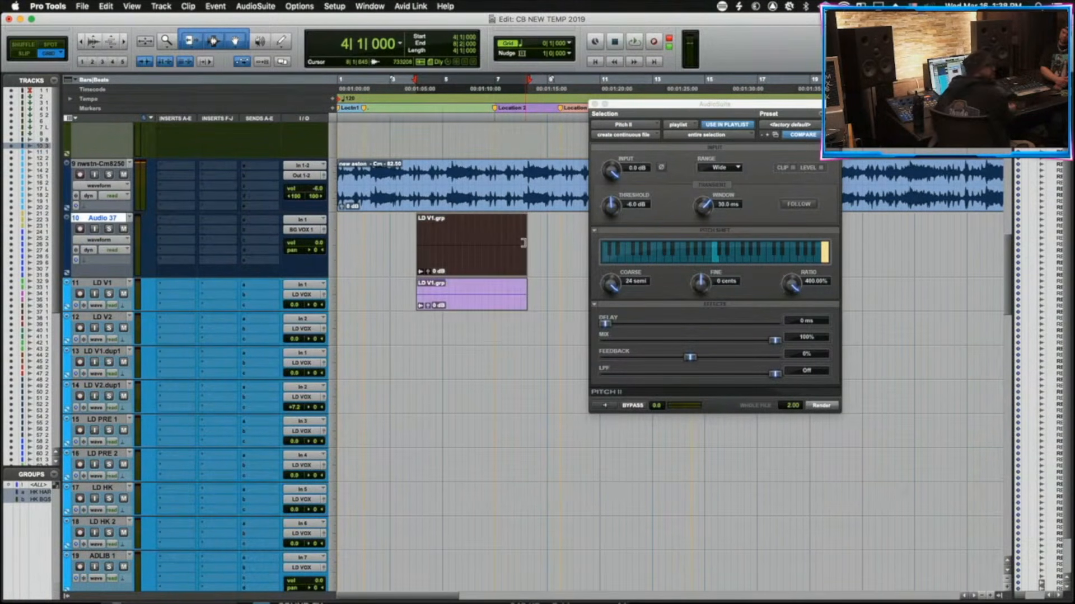